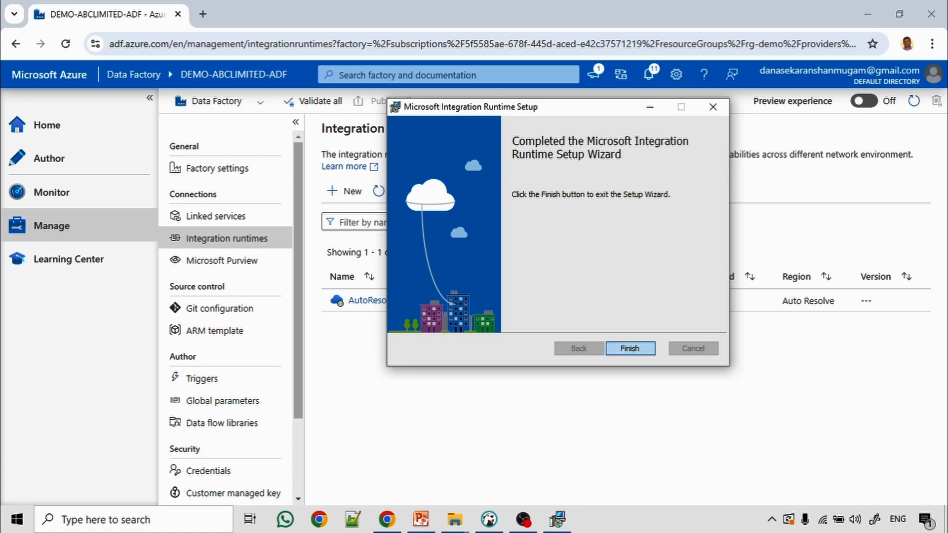
# Finish the Microsoft Integration Runtime setup wizard and return to Azure Data Factory in the browser.
pyautogui.press('Return')
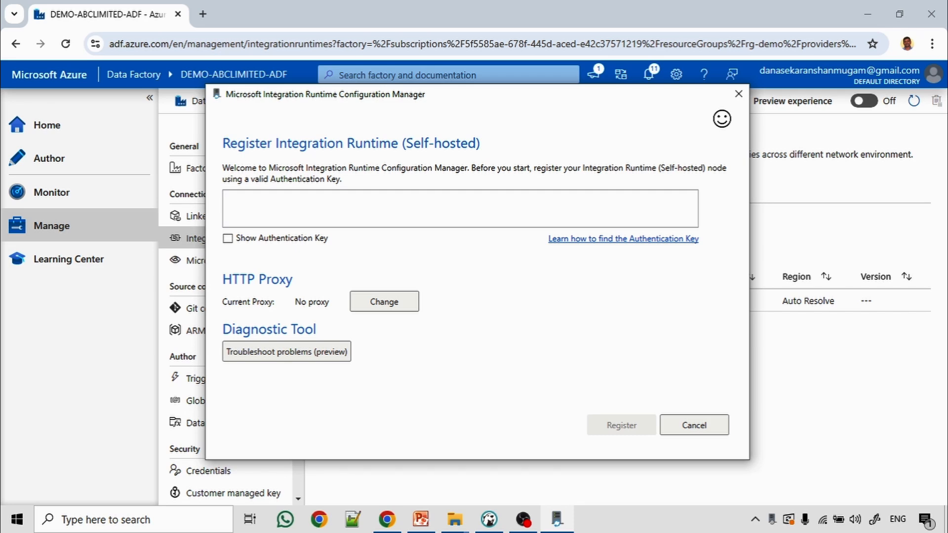
pyautogui.press('Escape')
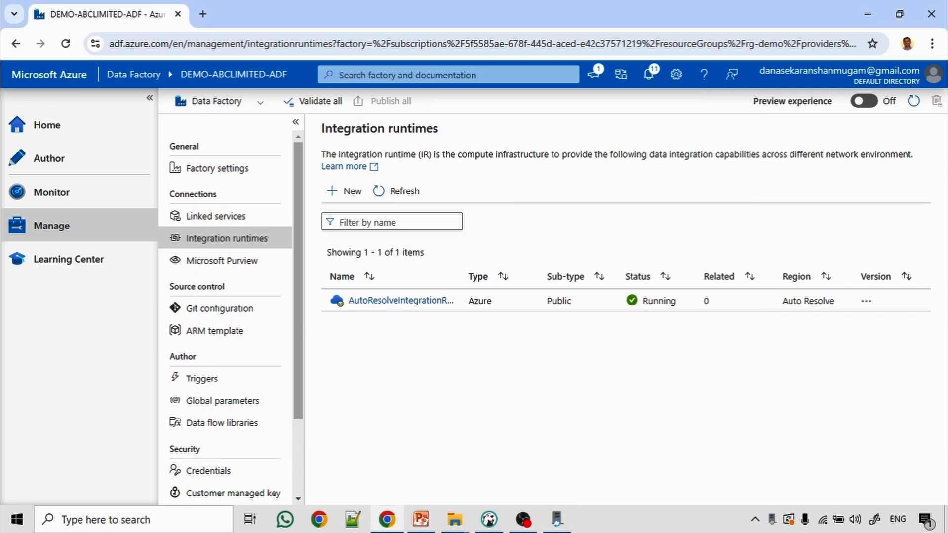
pyautogui.hotkey('alt', 'Tab')
pyautogui.hotkey('alt', 'Tab')
# Start a new integration runtime of the Azure, Self-Hosted kind with Self-Hosted as its network environment.
pyautogui.click(52, 226)
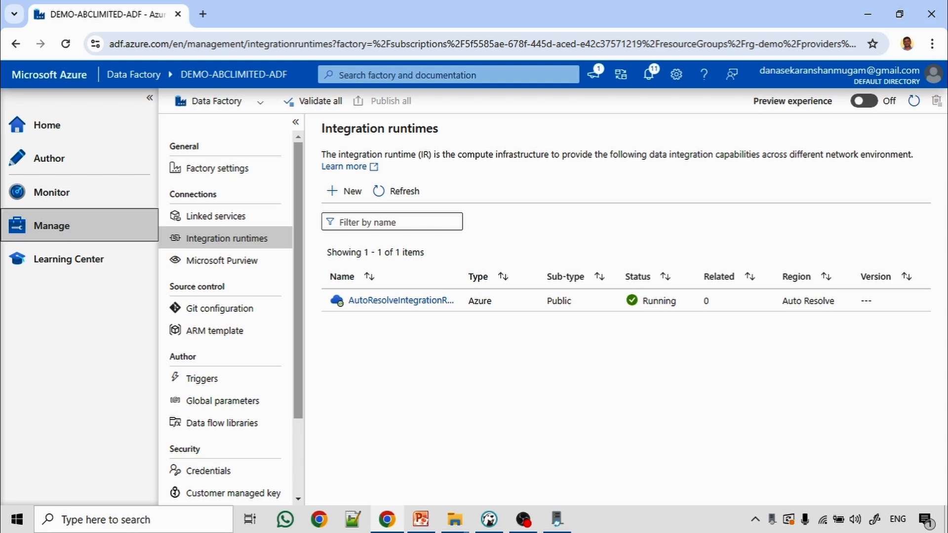
pyautogui.click(226, 239)
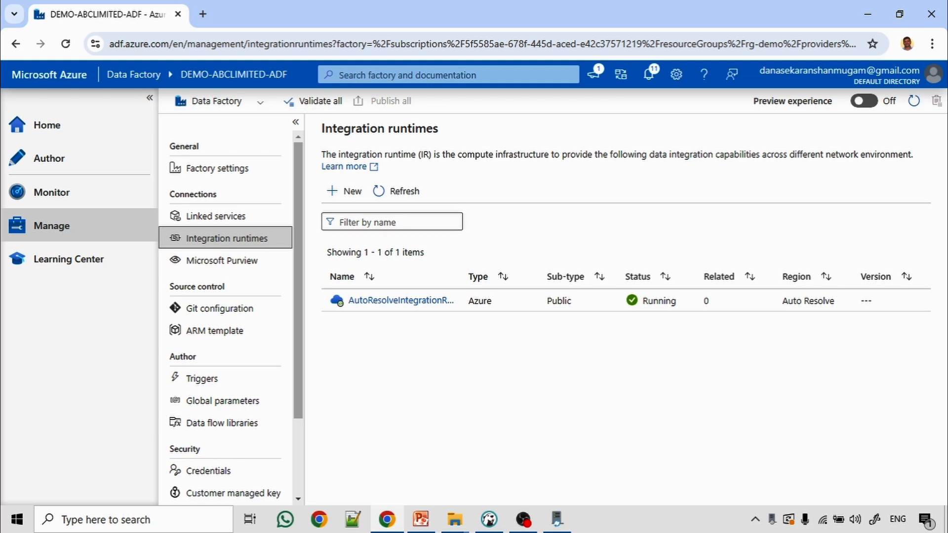
pyautogui.click(344, 191)
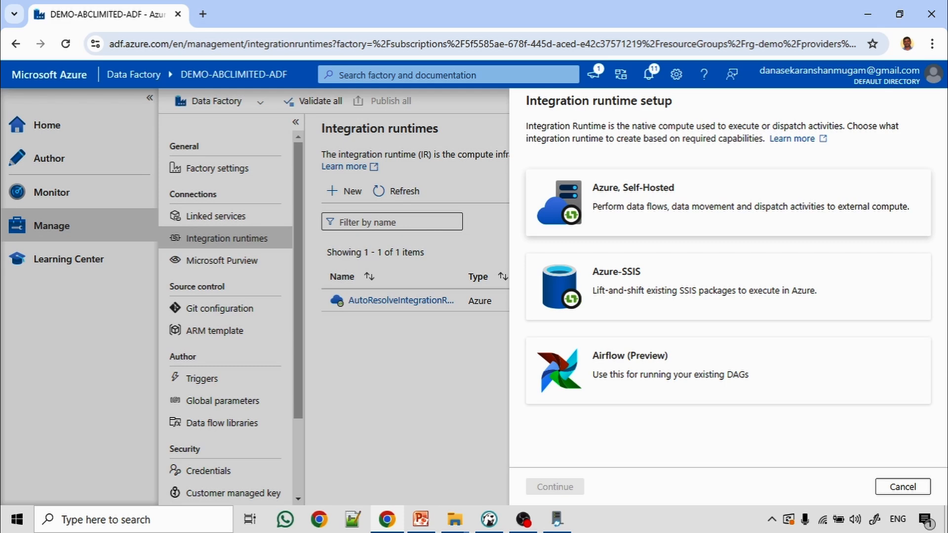
pyautogui.click(728, 203)
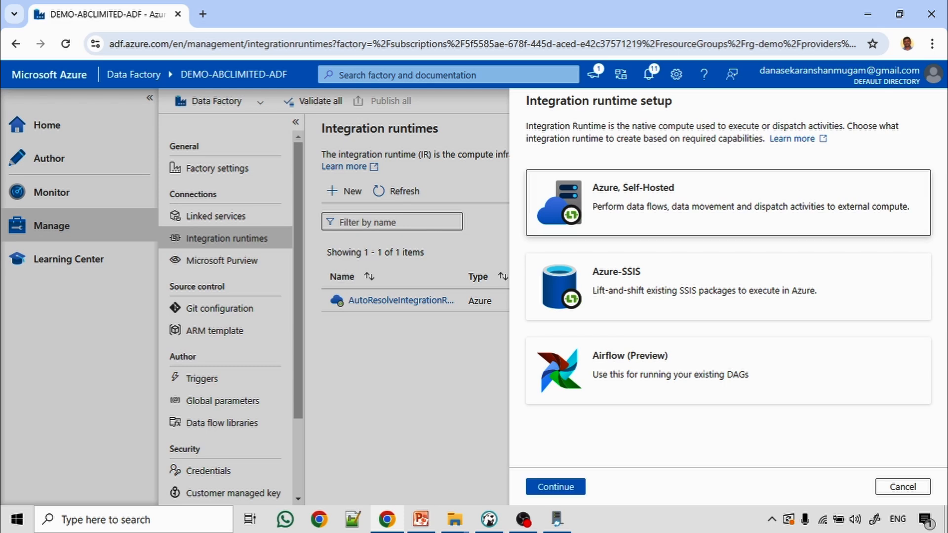
pyautogui.click(555, 487)
pyautogui.click(722, 289)
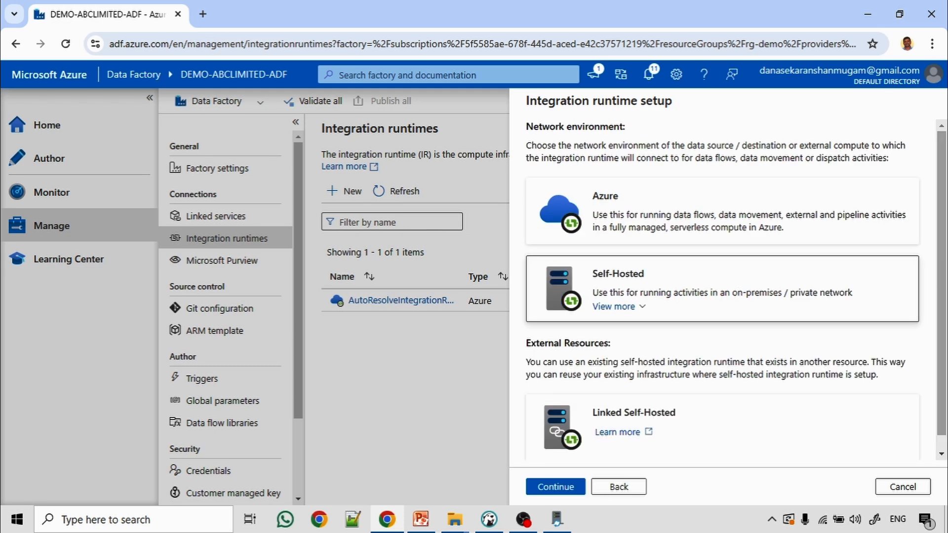
pyautogui.click(555, 487)
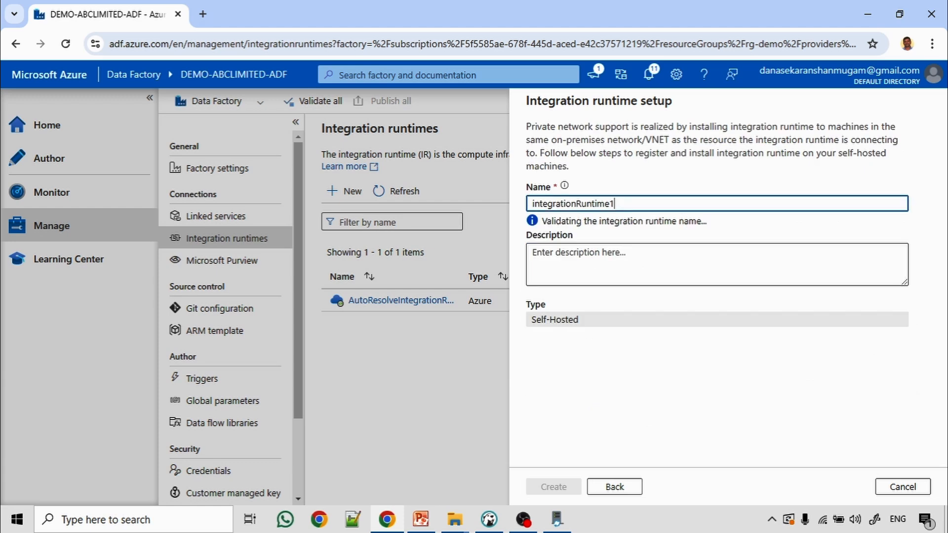
# Name the new self-hosted integration runtime SelfHosted-IR and create it.
pyautogui.hotkey('ctrl', 'a')
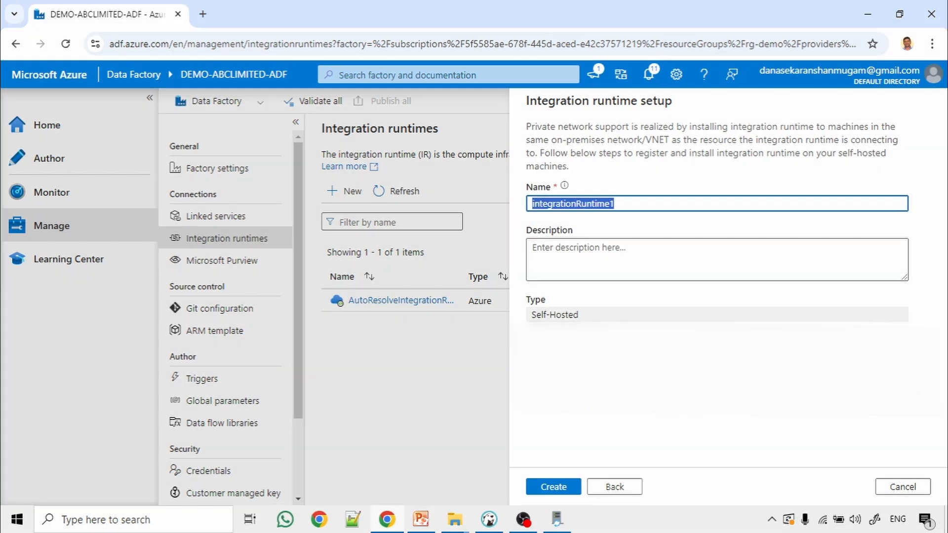
pyautogui.write('Self')
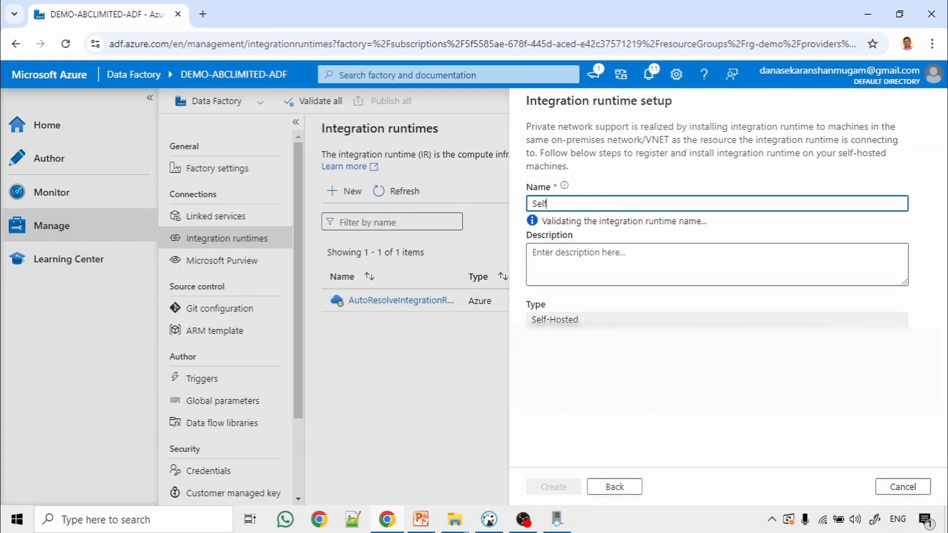
pyautogui.write('Hosted-')
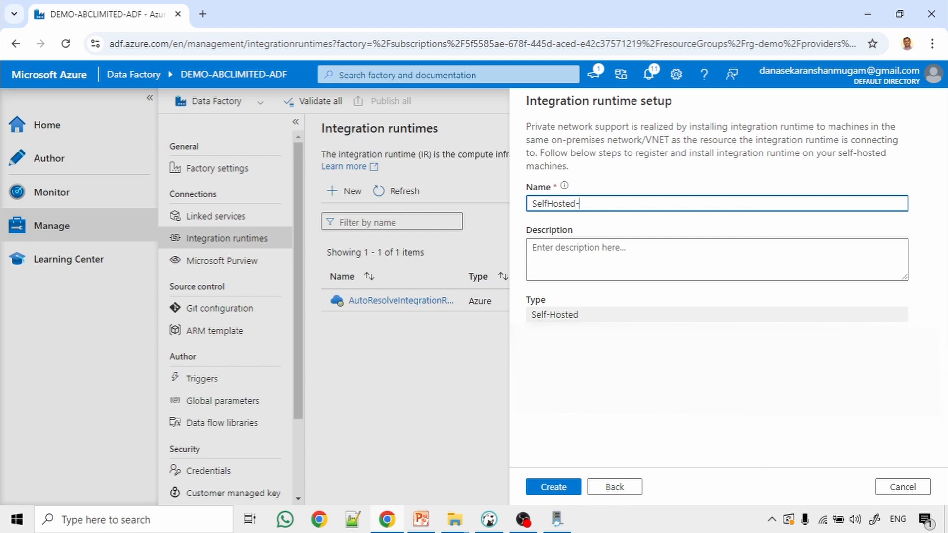
pyautogui.write('IR')
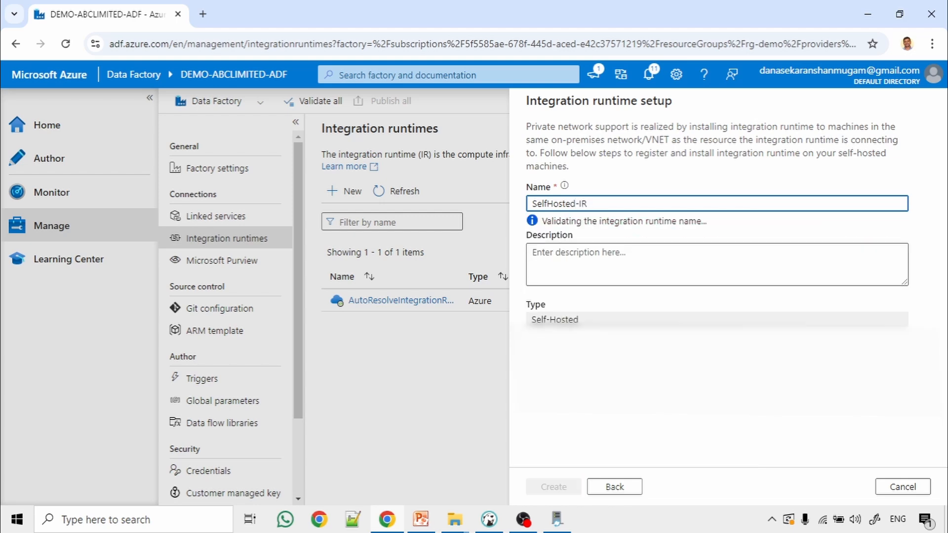
pyautogui.click(554, 487)
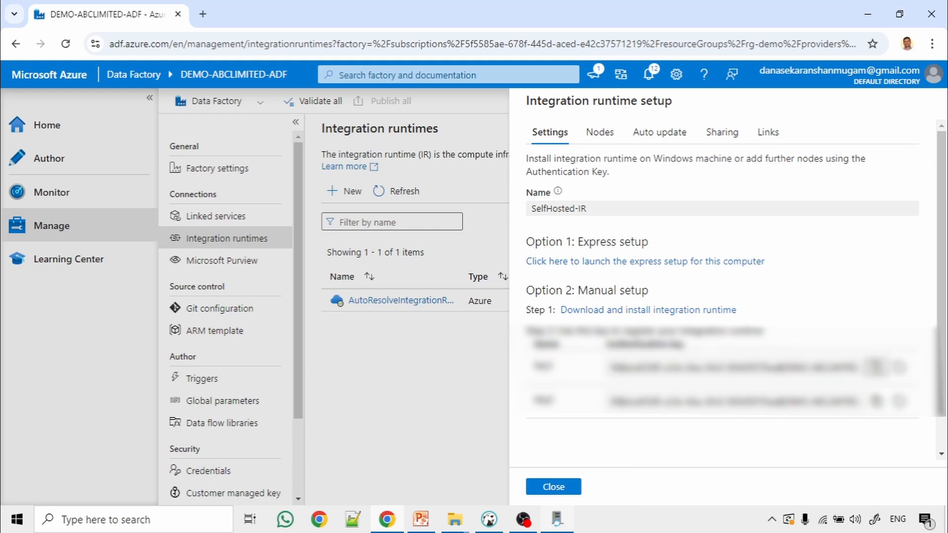
# Switch to Microsoft Integration Runtime Configuration Manager and paste the authentication key for registration.
pyautogui.click(557, 520)
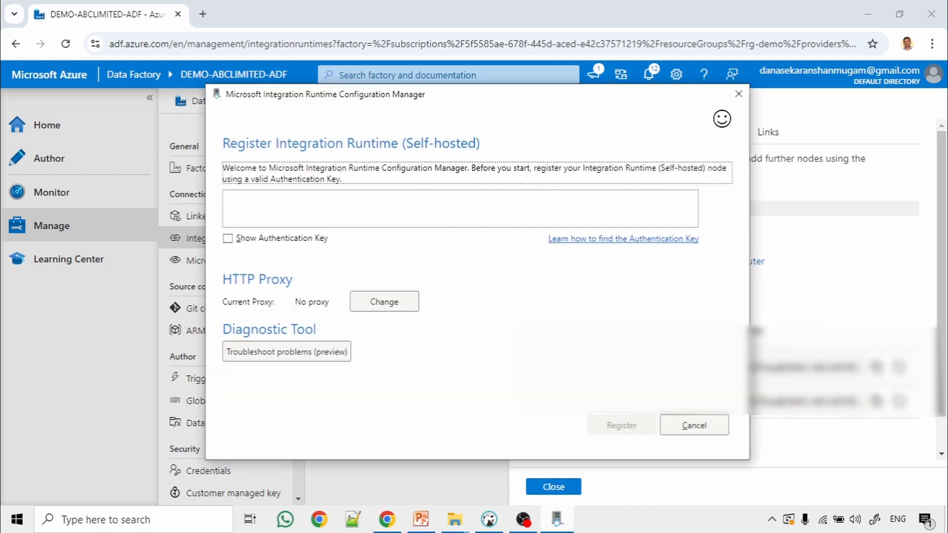
pyautogui.click(460, 208)
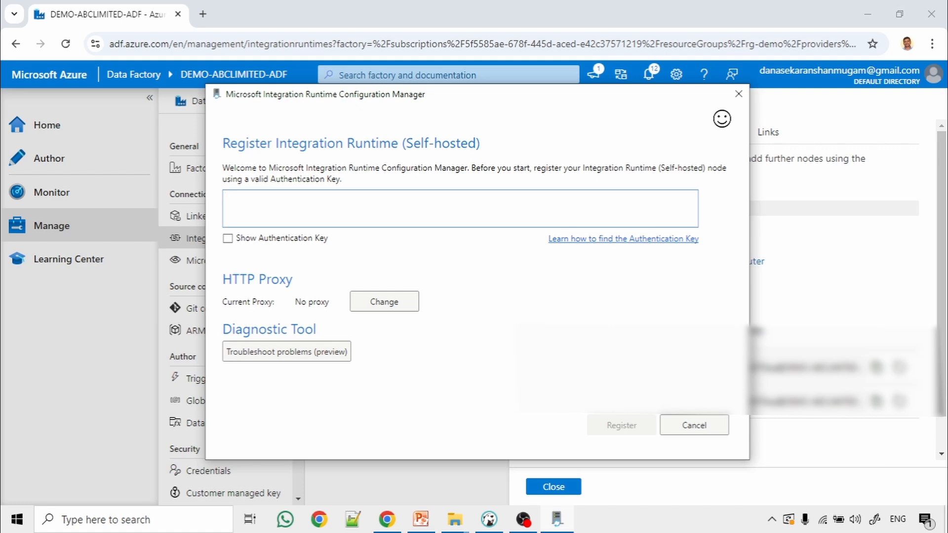
pyautogui.hotkey('ctrl', 'v')
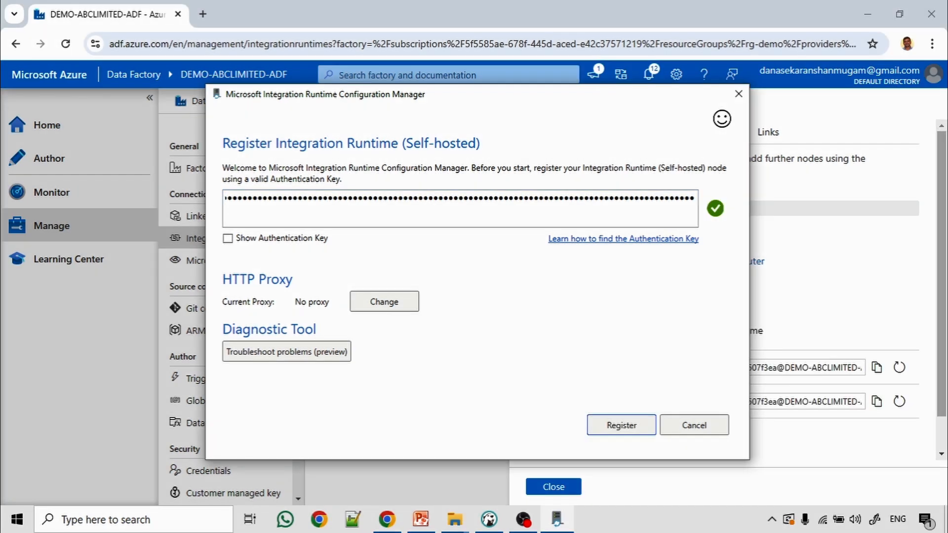
# Register this computer as a node of SelfHosted-IR, keeping the suggested node name, and launch the Configuration Manager.
pyautogui.click(621, 425)
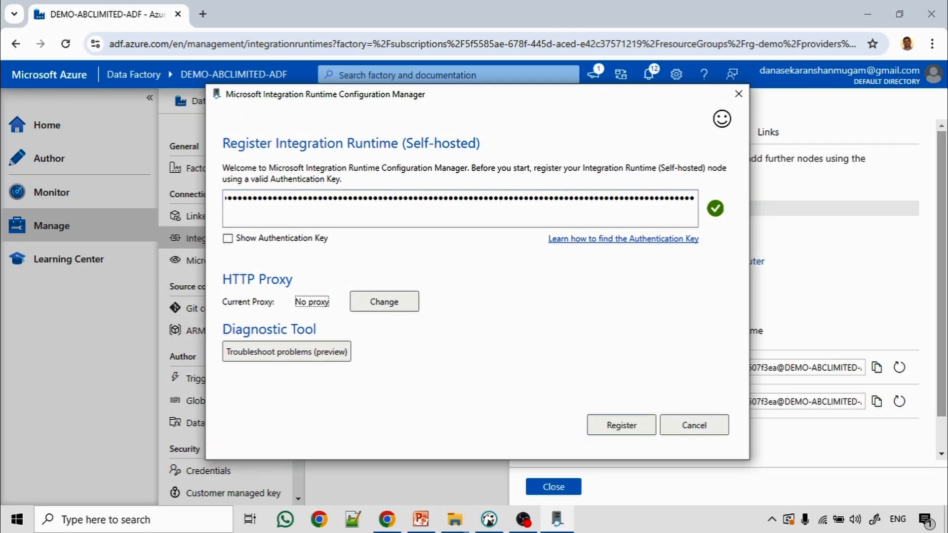
pyautogui.press('Tab')
pyautogui.press('Tab')
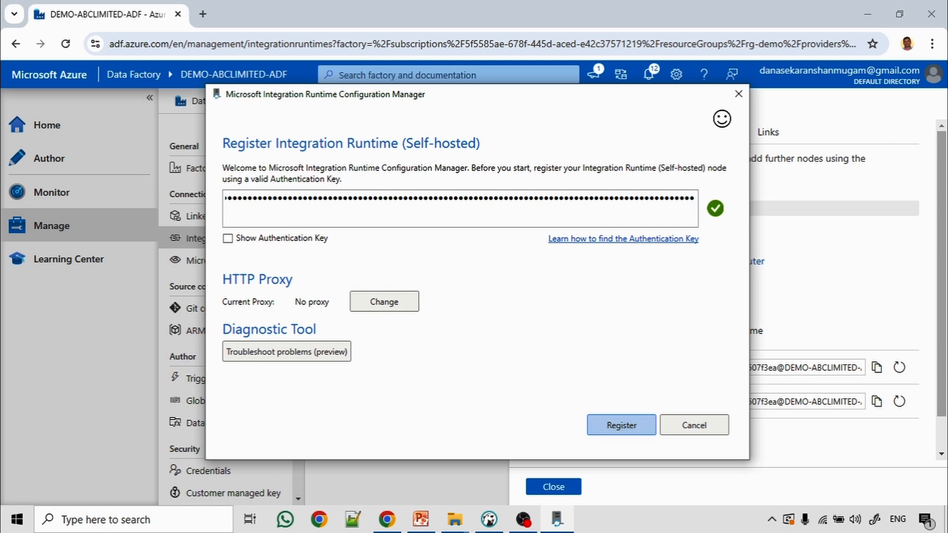
pyautogui.press('Return')
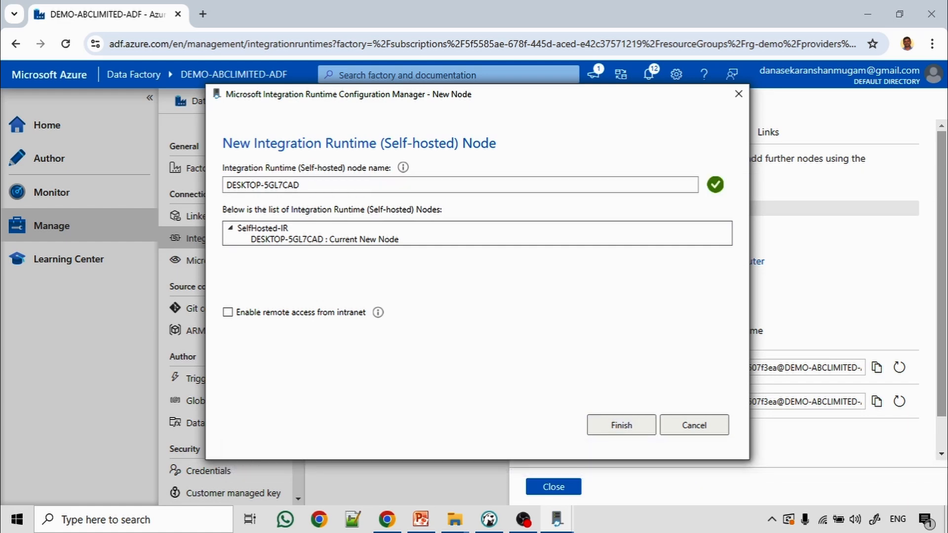
pyautogui.click(621, 425)
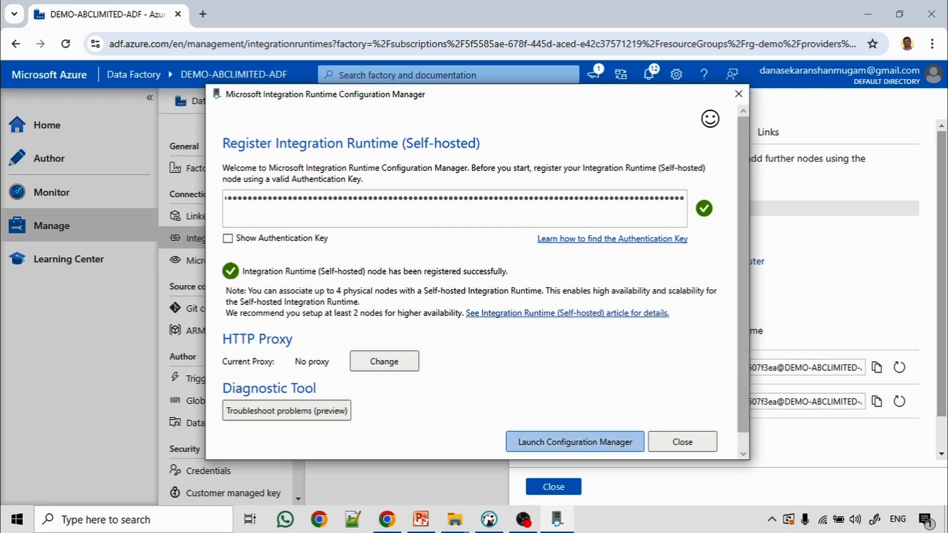
pyautogui.click(575, 442)
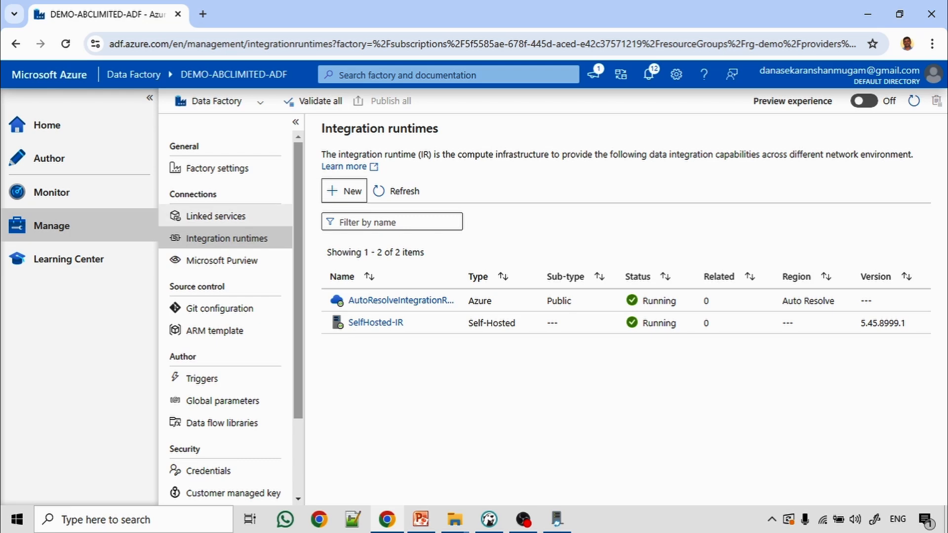
# Start a new linked service in the data factory using the Oracle data store.
pyautogui.click(216, 216)
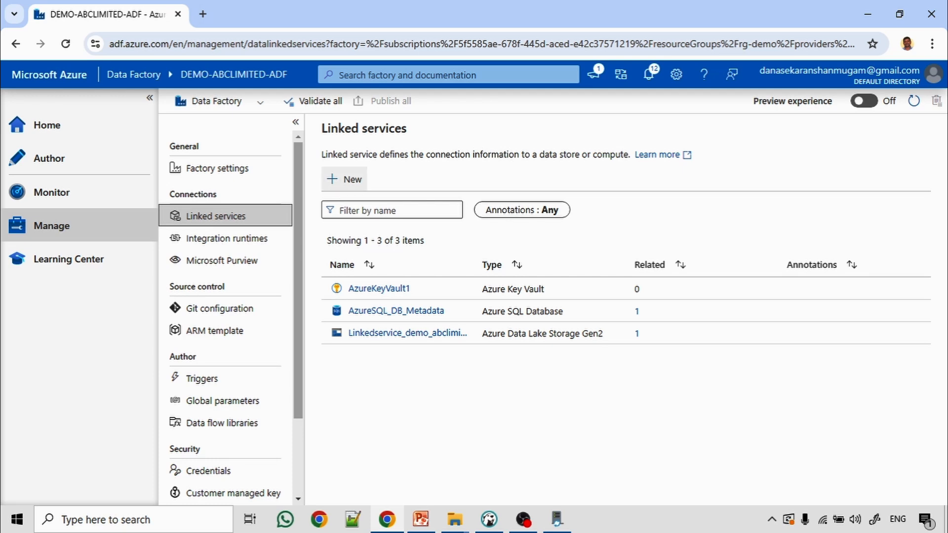
pyautogui.click(345, 179)
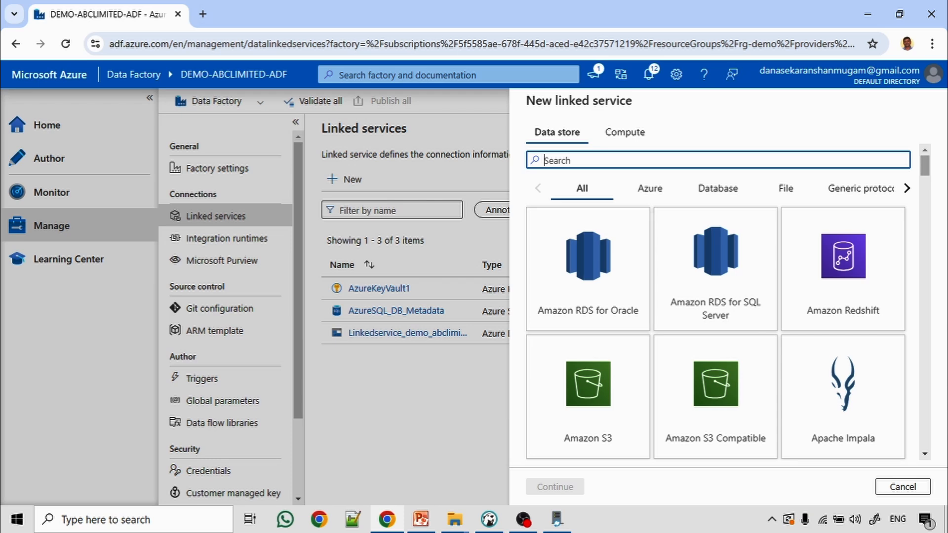
pyautogui.write('oracl')
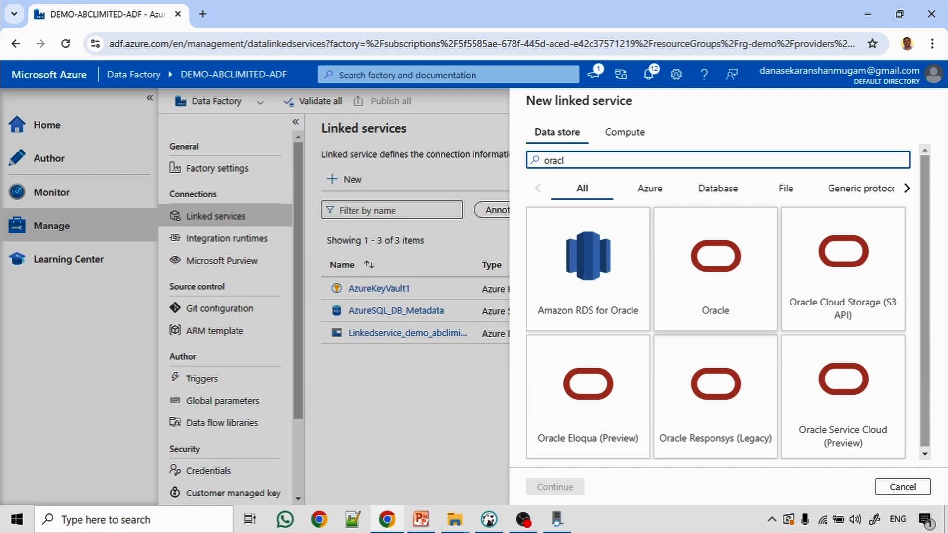
pyautogui.click(716, 269)
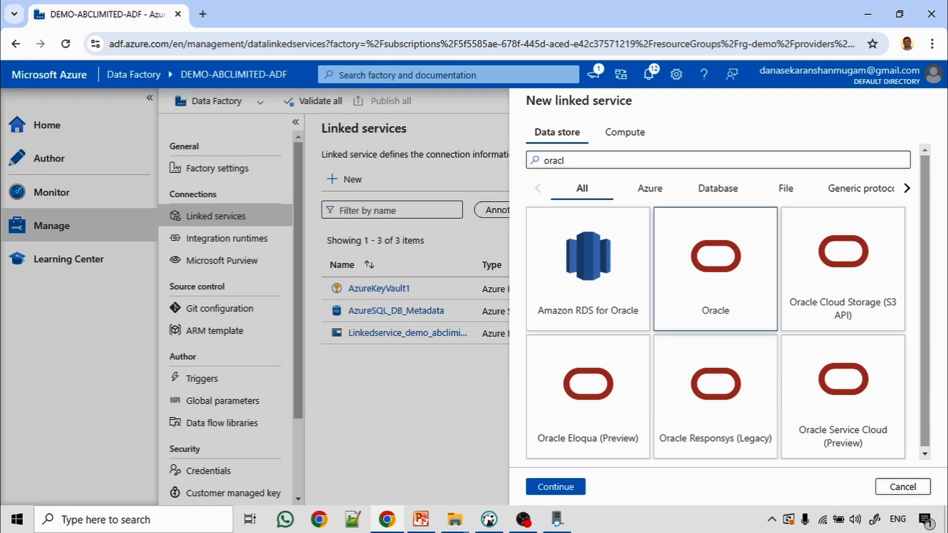
pyautogui.click(555, 487)
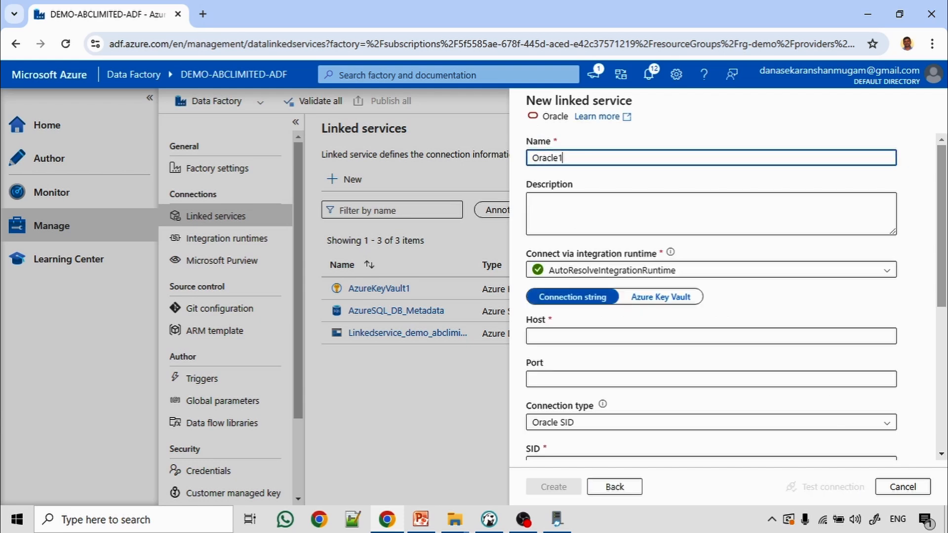
# Name the Oracle linked service LinkedService_onPrem_Oracle.
pyautogui.hotkey('ctrl', 'a')
pyautogui.write('on')
pyautogui.press('BackSpace')
pyautogui.press('BackSpace')
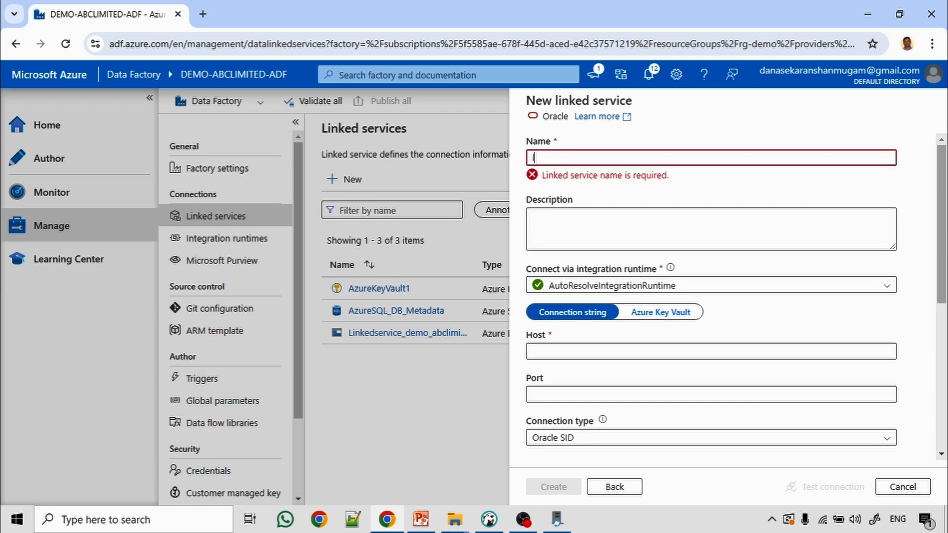
pyautogui.write('l')
pyautogui.write('Linked')
pyautogui.write('Service')
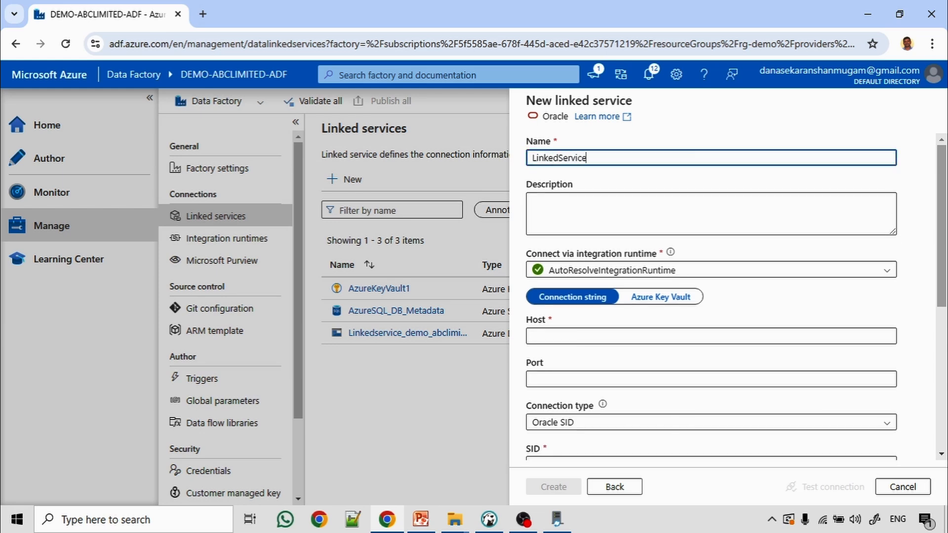
pyautogui.write('-o')
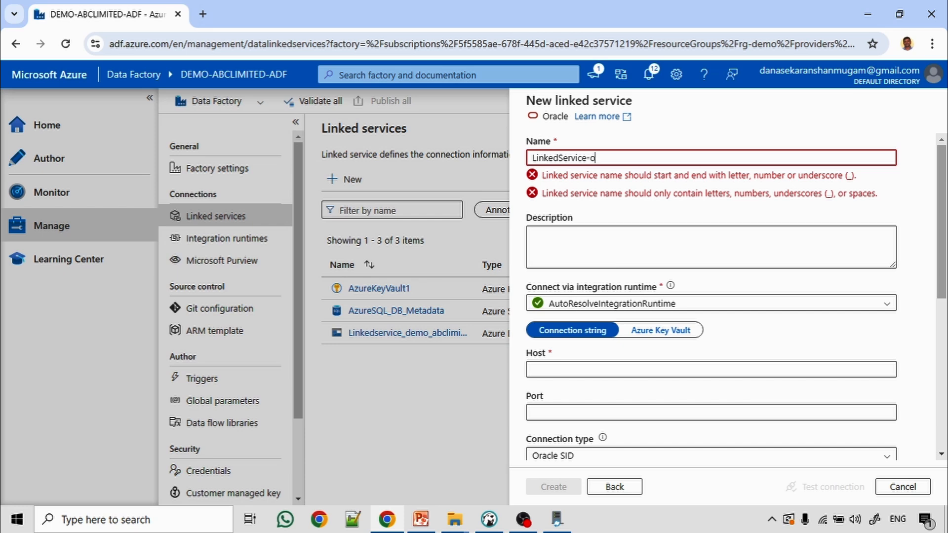
pyautogui.write('nPrem')
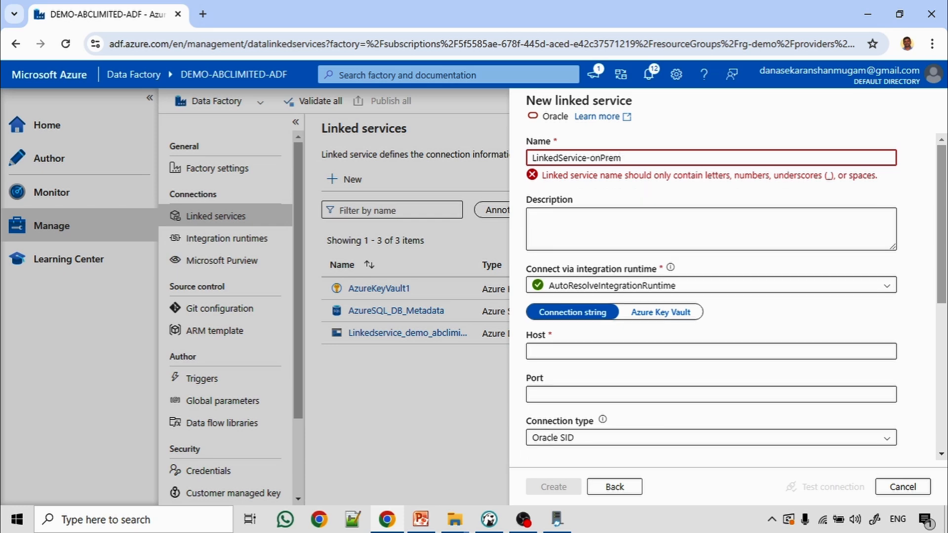
pyautogui.press('Left')
pyautogui.press('Left')
pyautogui.press('Left')
pyautogui.press('Left')
pyautogui.press('Left')
pyautogui.press('Left')
pyautogui.press('BackSpace')
pyautogui.write('_')
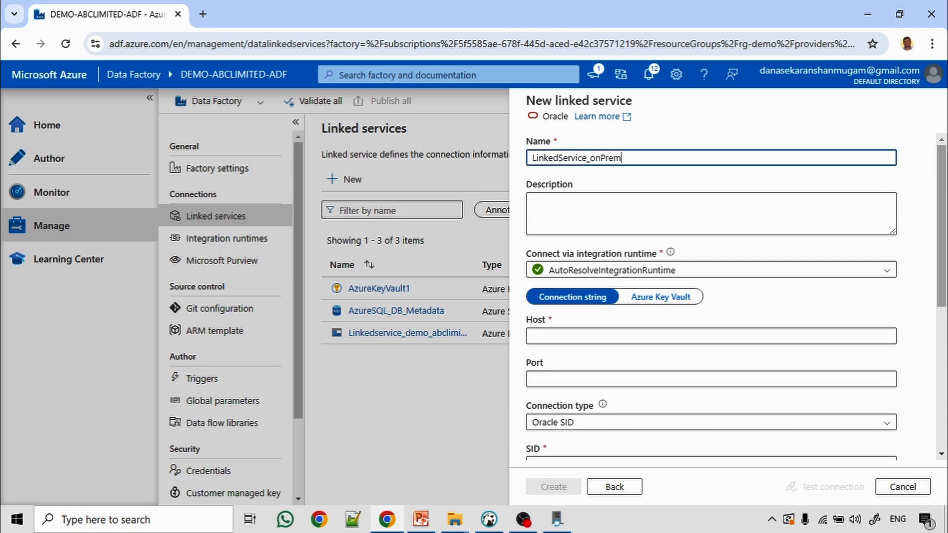
pyautogui.press('End')
pyautogui.write('_Oracle')
# Set the linked service's host to DESKTOP-5GL7CAD and its port to 1521.
pyautogui.click(612, 336)
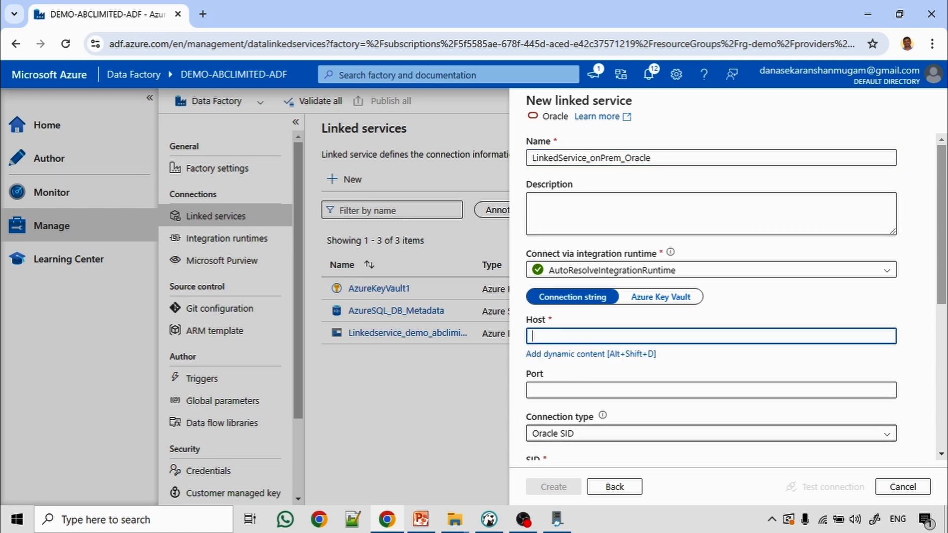
pyautogui.write('DESKTOP-5GL7CAD')
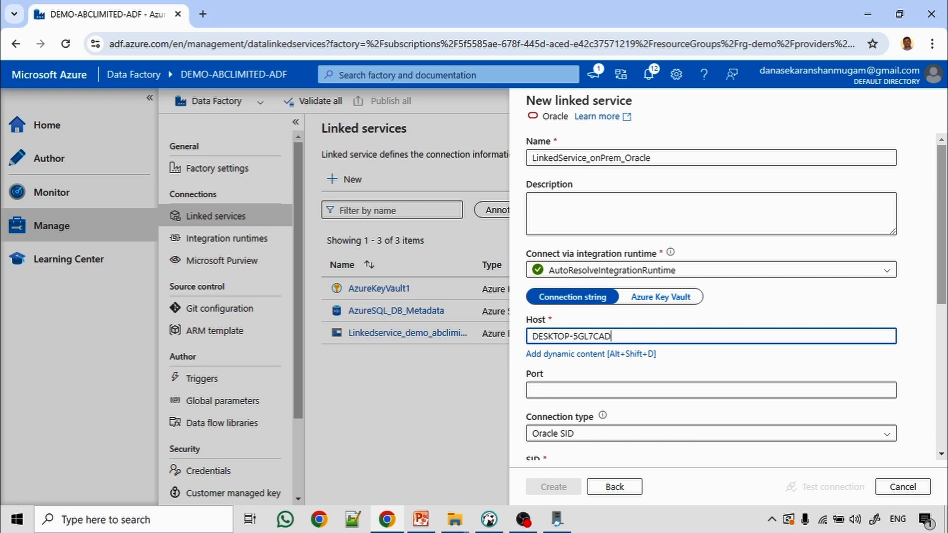
pyautogui.click(612, 390)
pyautogui.write('1521')
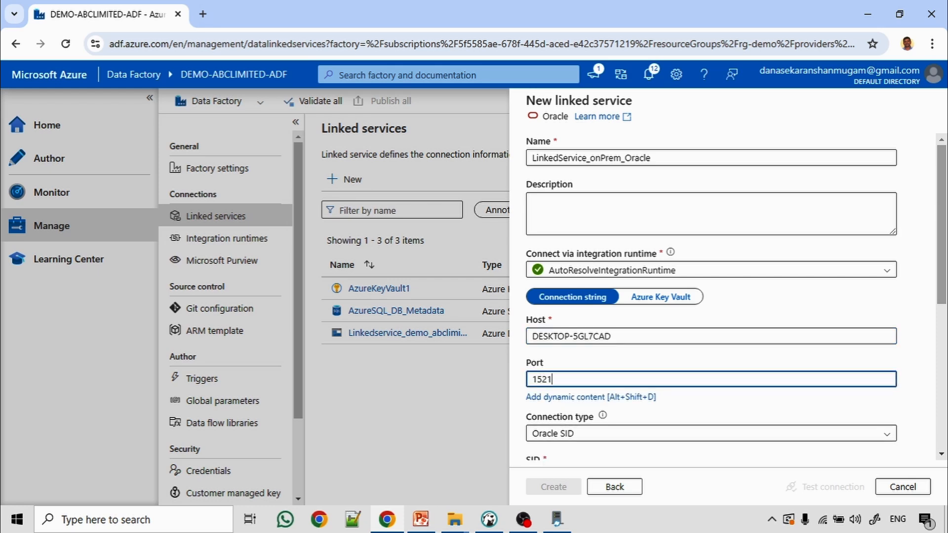
pyautogui.scroll(-3, 613, 346)
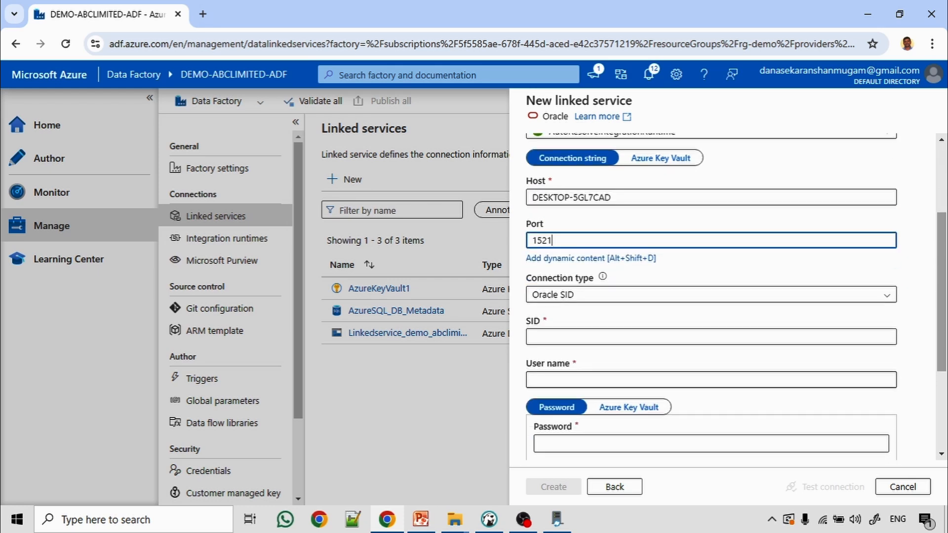
# Set the Oracle linked service's SID to XE and its user name to sales.
pyautogui.click(613, 336)
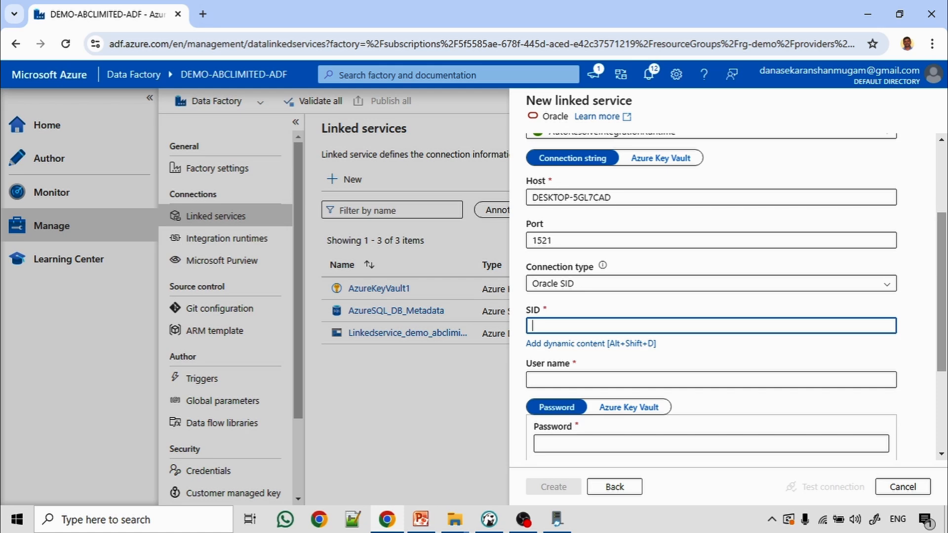
pyautogui.write('XE')
pyautogui.click(588, 378)
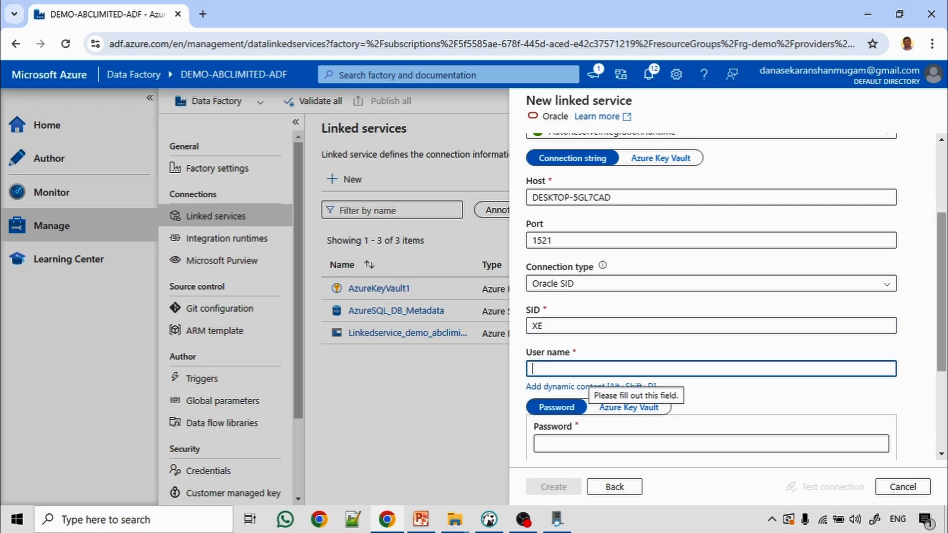
pyautogui.write('sales')
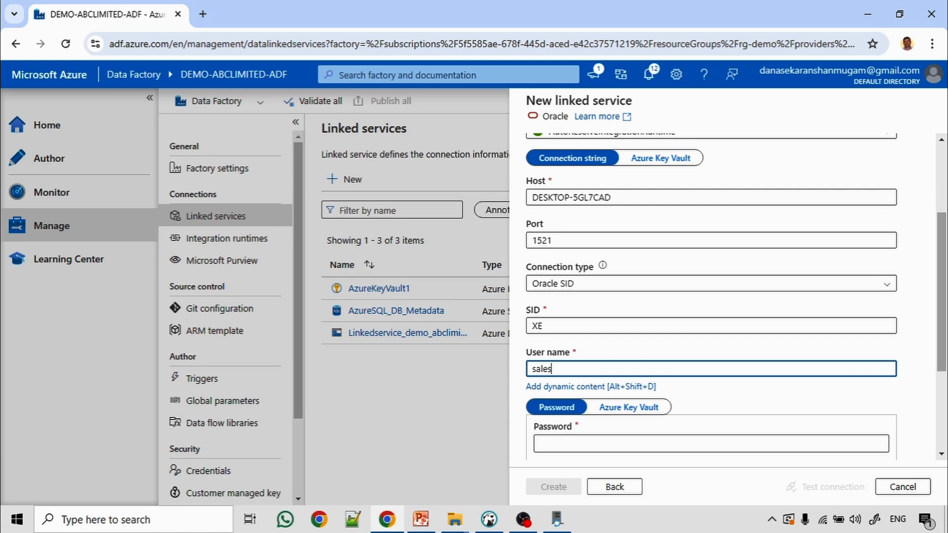
# Enter the database account password in the linked service's Password field.
pyautogui.press('Tab')
pyautogui.scroll(-3, 712, 296)
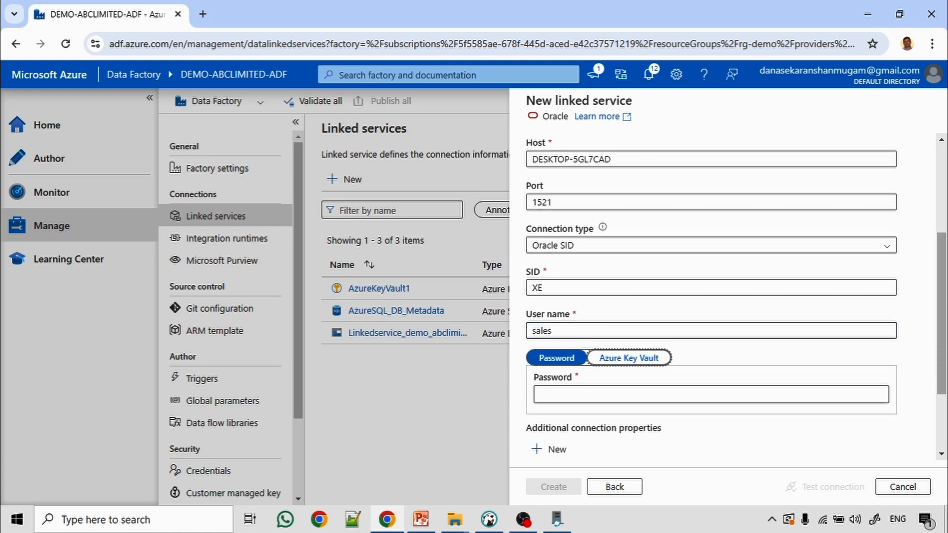
pyautogui.press('Tab')
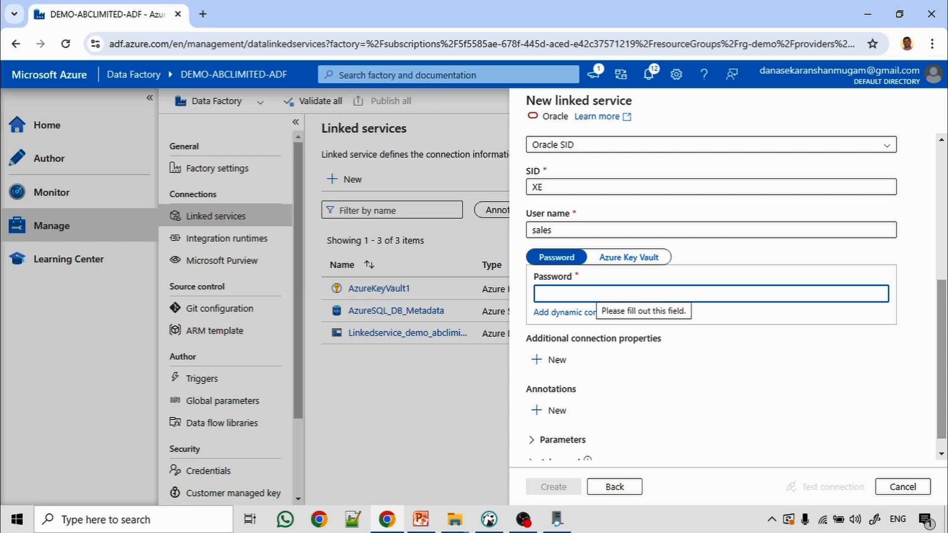
pyautogui.write('•••••••')
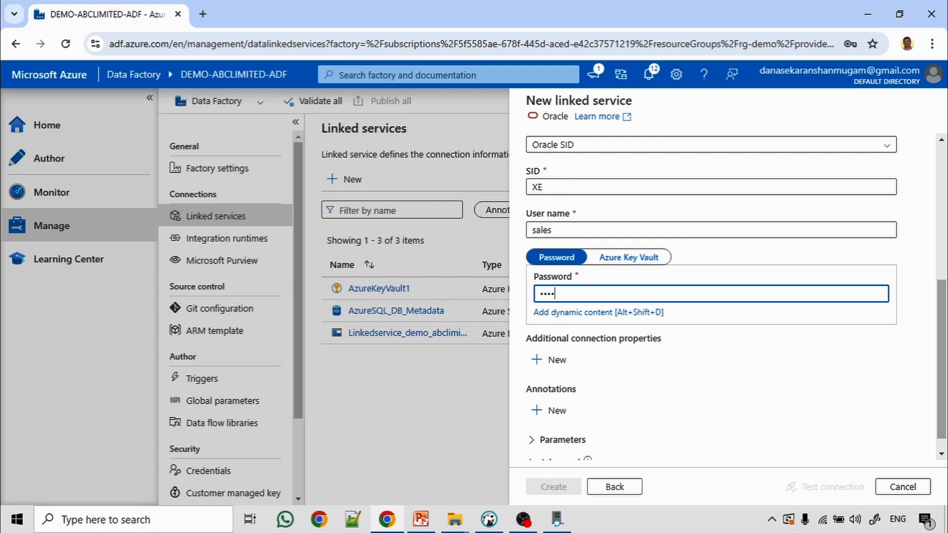
pyautogui.write('••')
pyautogui.scroll(-1, 712, 296)
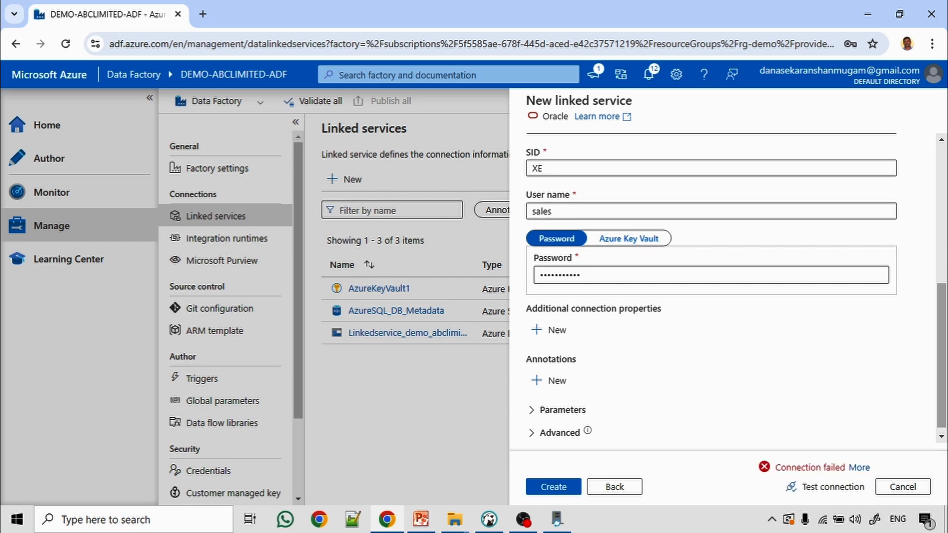
# Set the Oracle linked service to connect via the SelfHosted-IR integration runtime.
pyautogui.scroll(5, 711, 296)
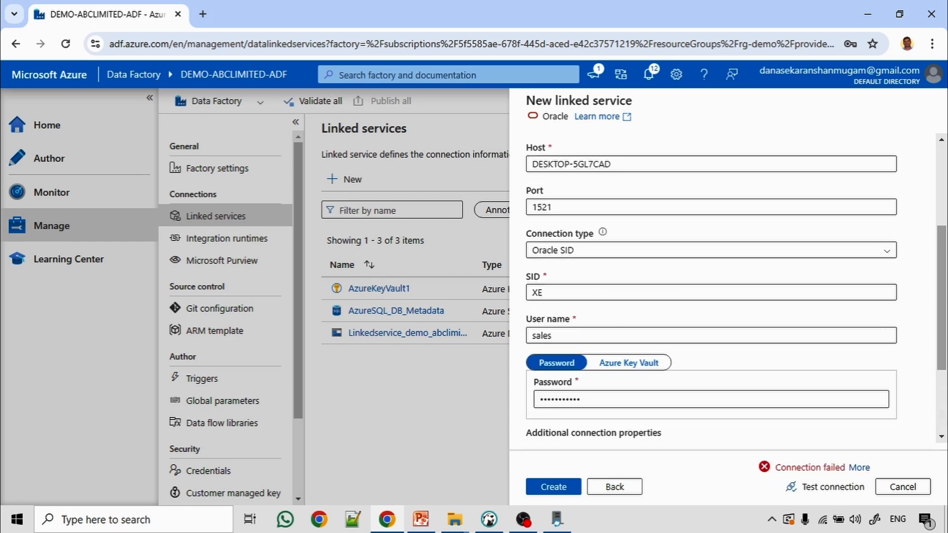
pyautogui.scroll(-3, 711, 297)
pyautogui.scroll(4, 712, 296)
pyautogui.click(711, 270)
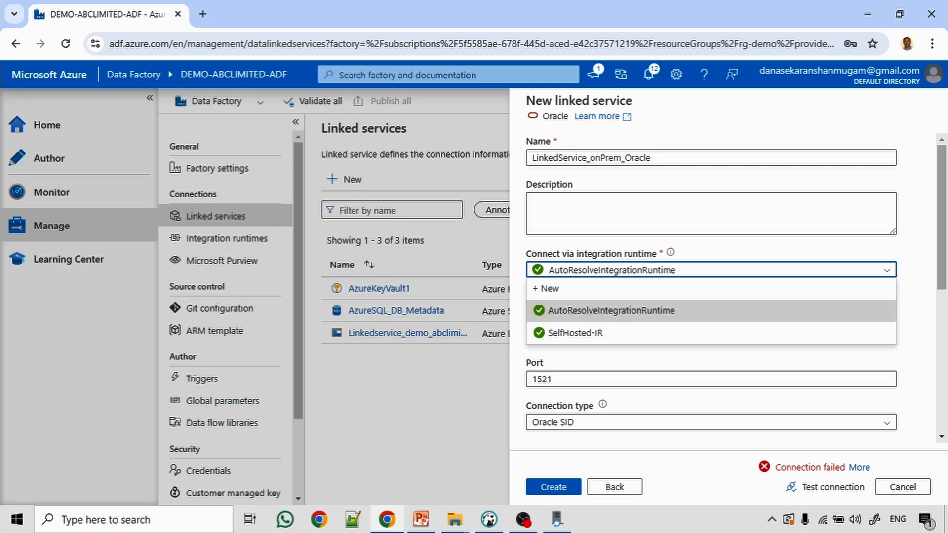
pyautogui.click(573, 332)
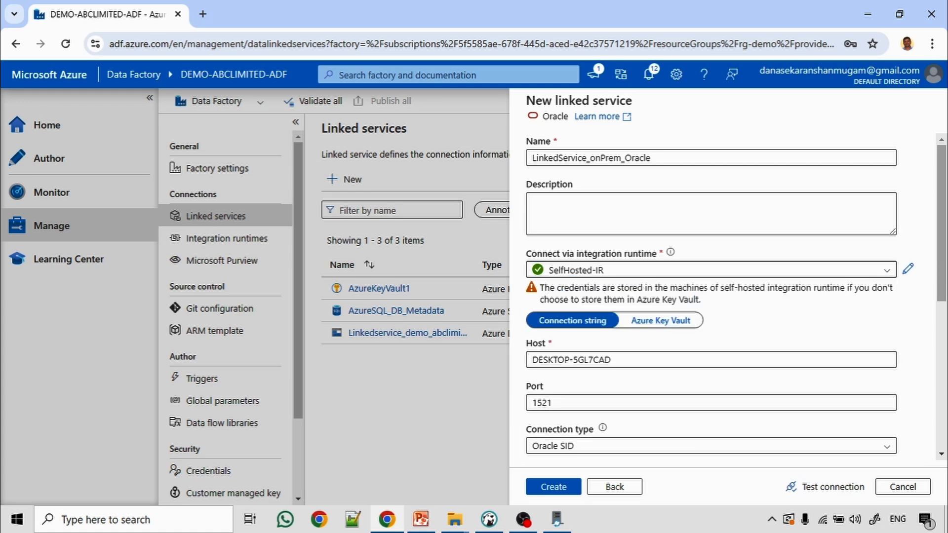
pyautogui.click(711, 270)
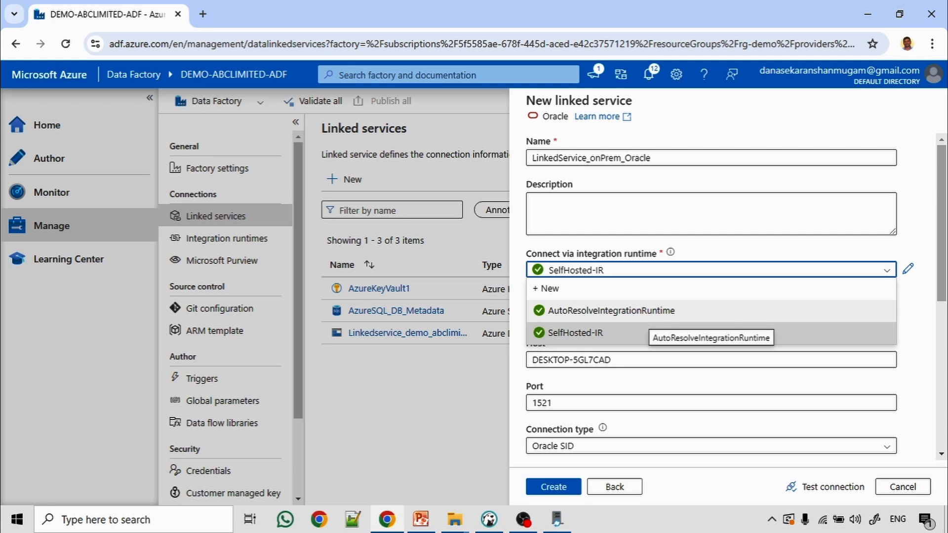
pyautogui.click(593, 333)
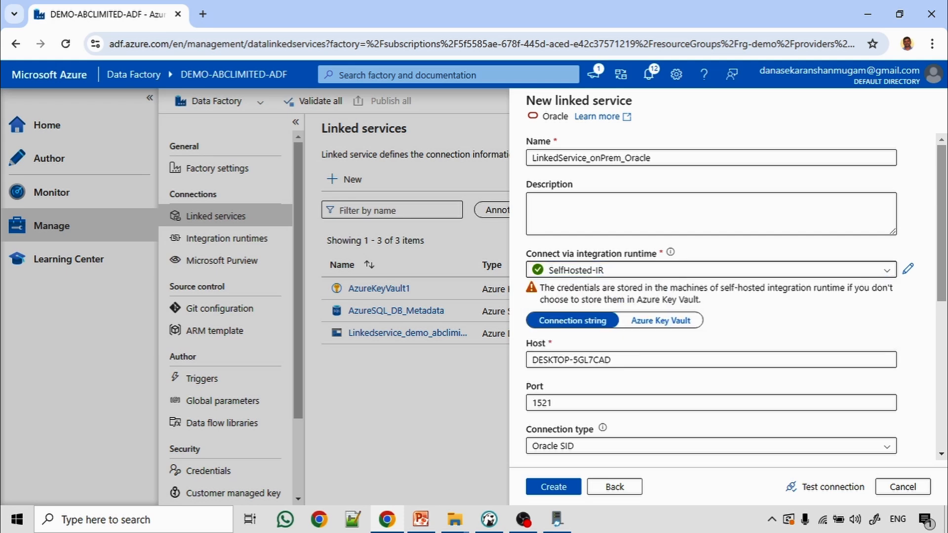
pyautogui.click(712, 271)
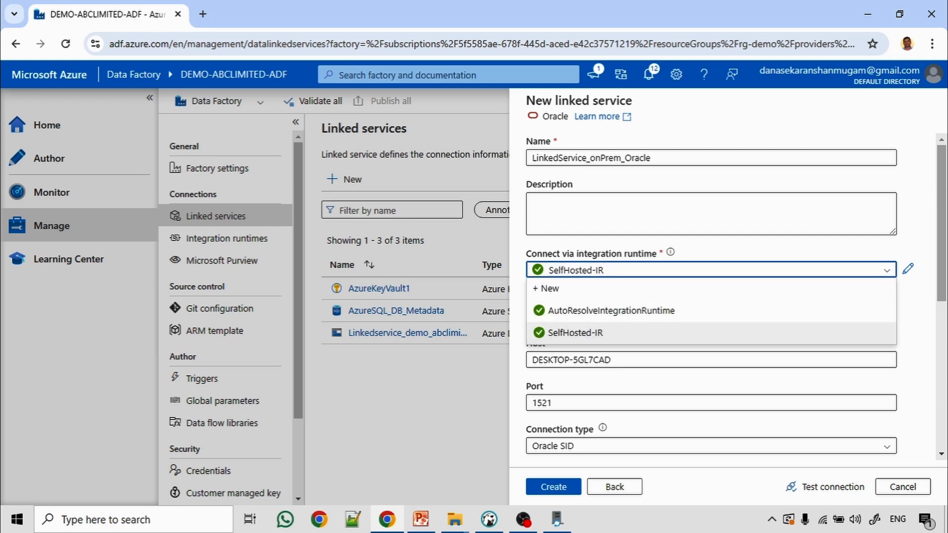
pyautogui.press('Escape')
# Test the Oracle linked service's connection and create the linked service.
pyautogui.scroll(-2, 711, 296)
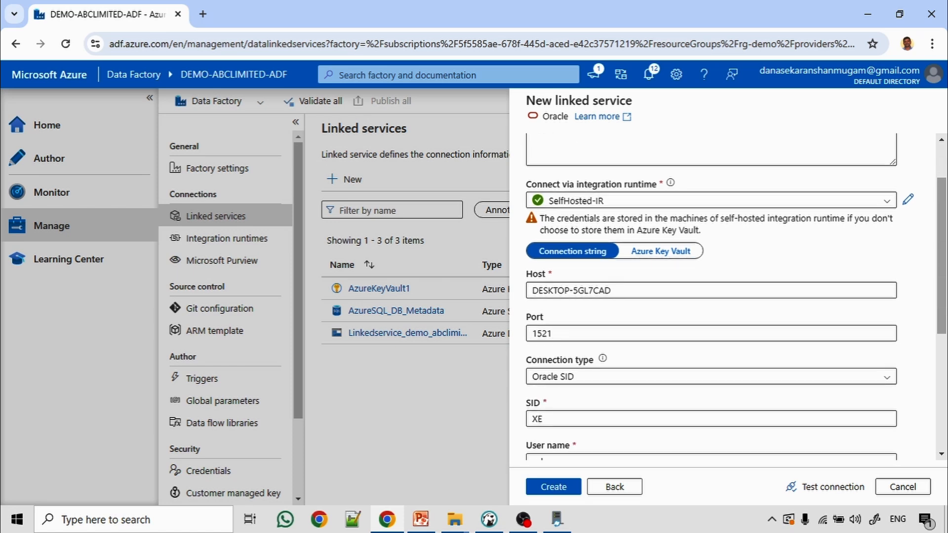
pyautogui.scroll(-5, 712, 297)
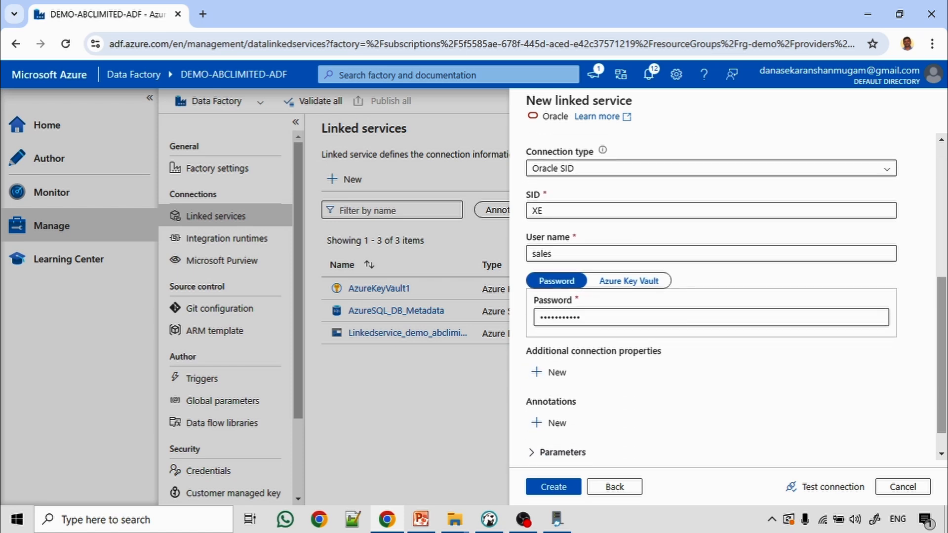
pyautogui.click(825, 487)
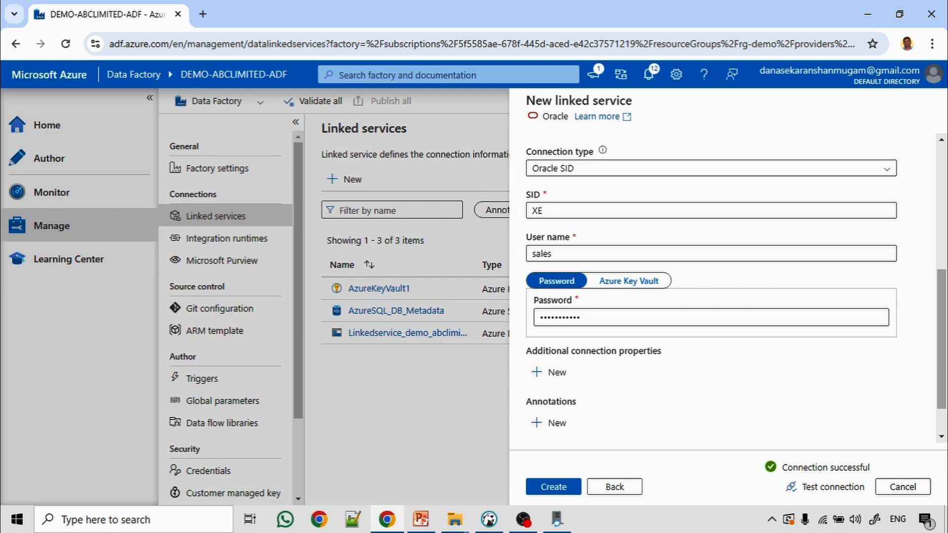
pyautogui.click(553, 487)
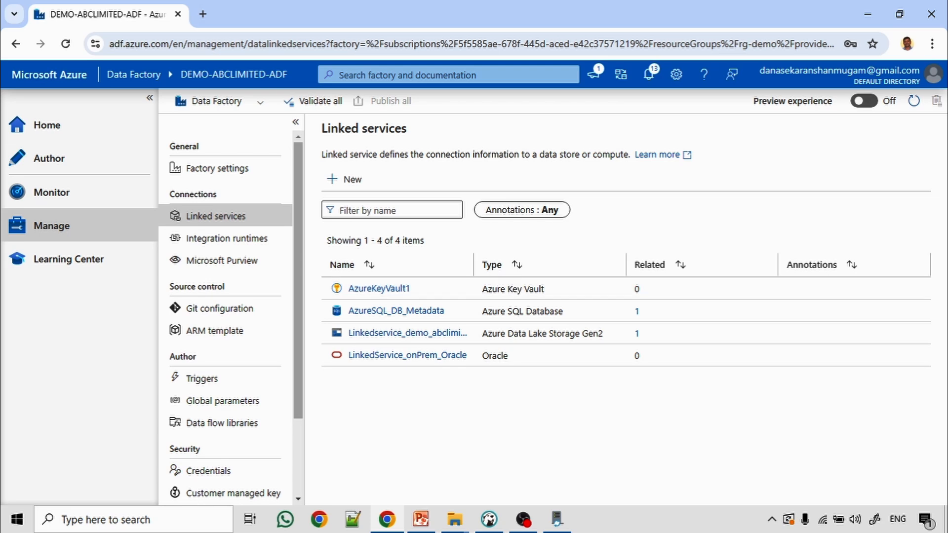
# Review the settings of Linkedservice_demo_abclimited_datalake, test its connection, and close it without saving.
pyautogui.moveTo(476, 265); pyautogui.dragTo(520, 265)
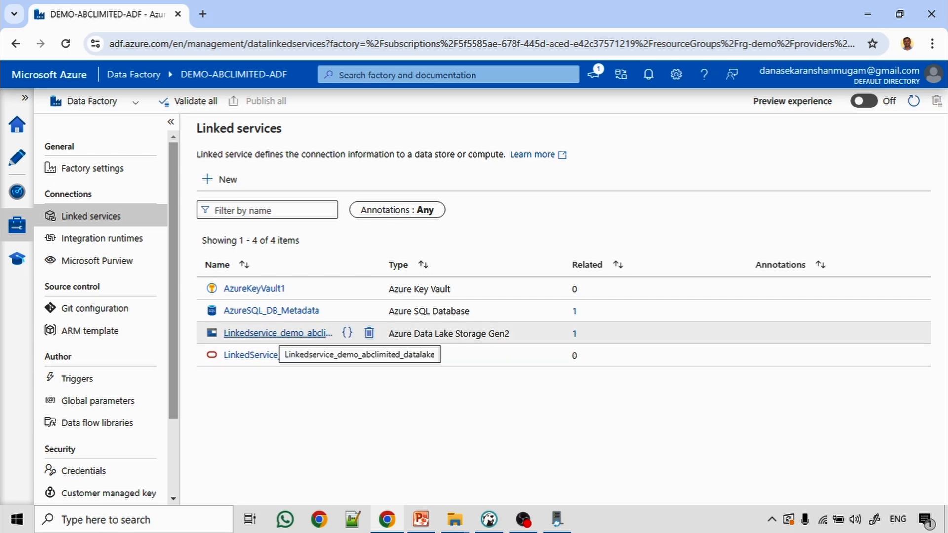
pyautogui.click(296, 334)
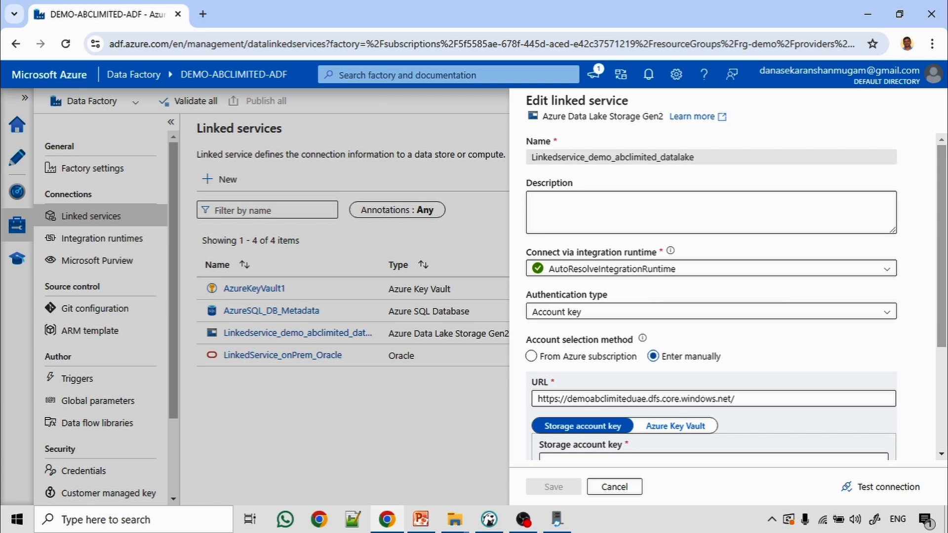
pyautogui.scroll(-3, 729, 296)
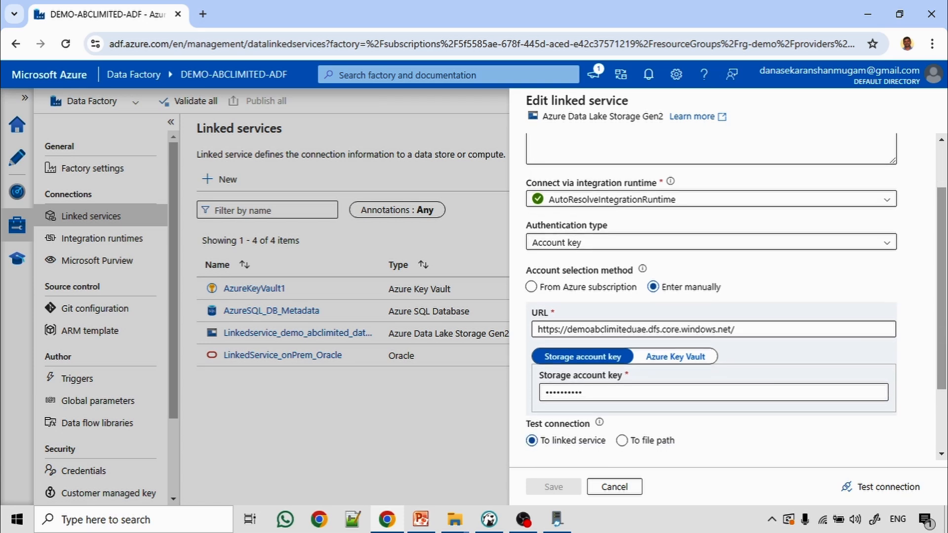
pyautogui.moveTo(747, 261); pyautogui.dragTo(535, 260)
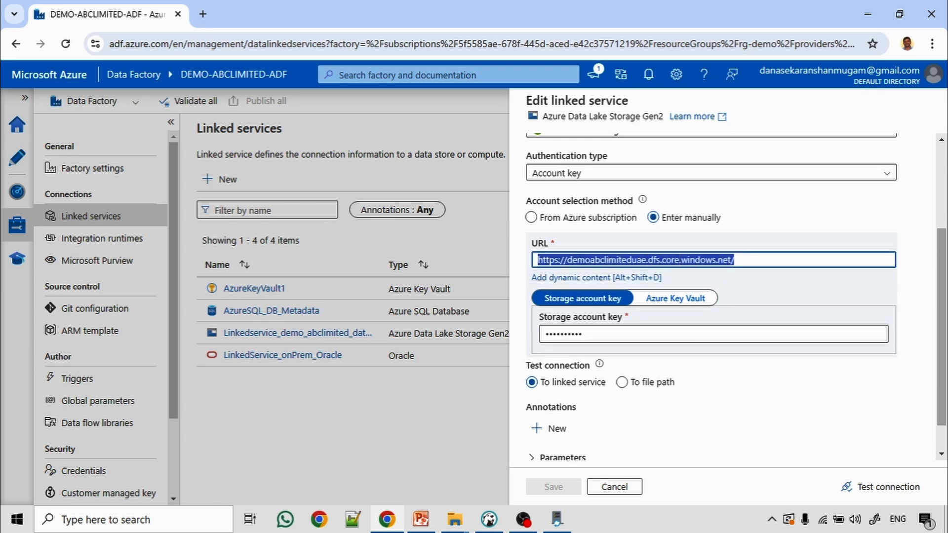
pyautogui.click(780, 220)
pyautogui.scroll(-2, 780, 286)
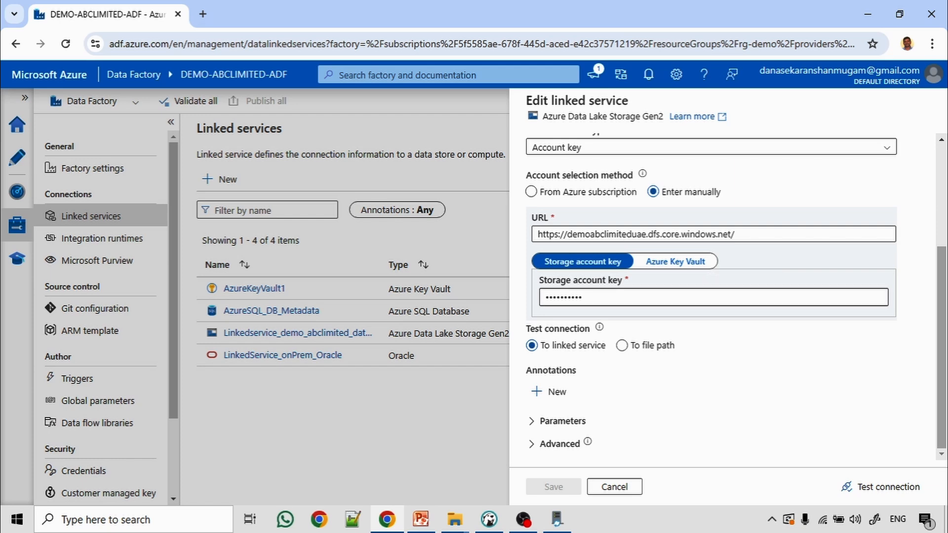
pyautogui.click(882, 487)
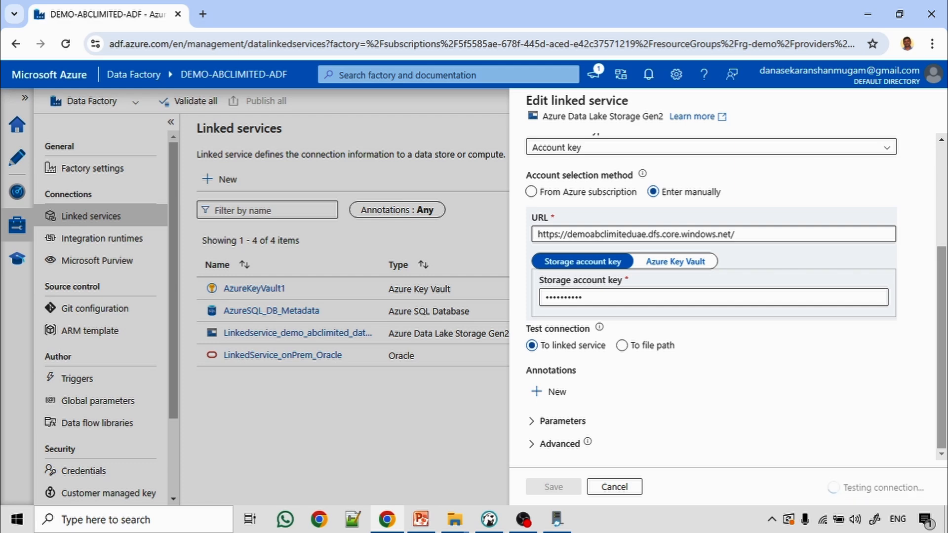
pyautogui.scroll(-1, 712, 288)
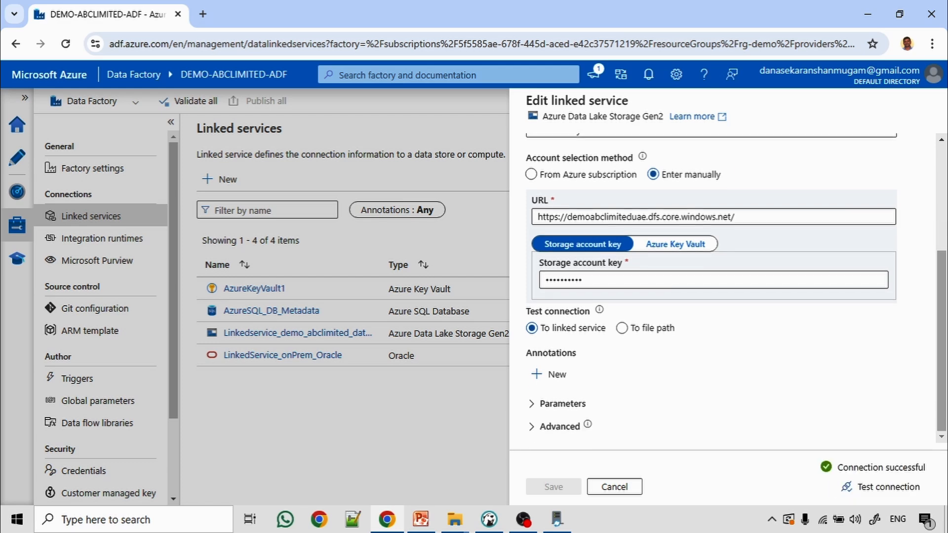
pyautogui.click(614, 487)
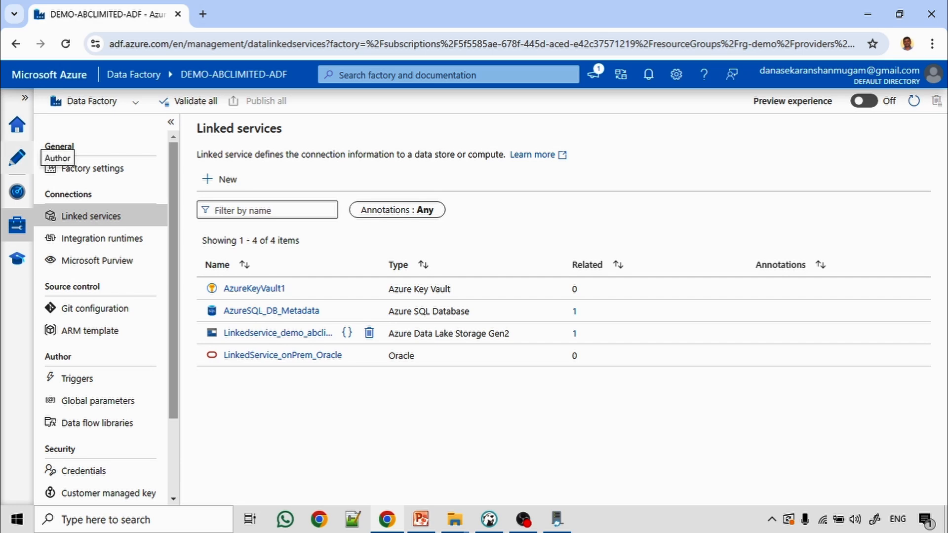
# Start a new dataset in the authoring area using the Oracle data store.
pyautogui.click(17, 158)
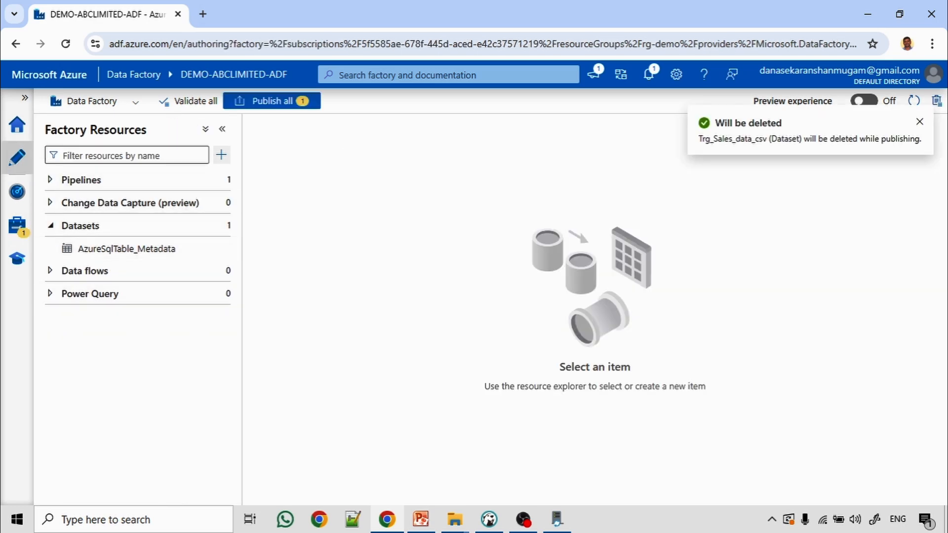
pyautogui.click(221, 155)
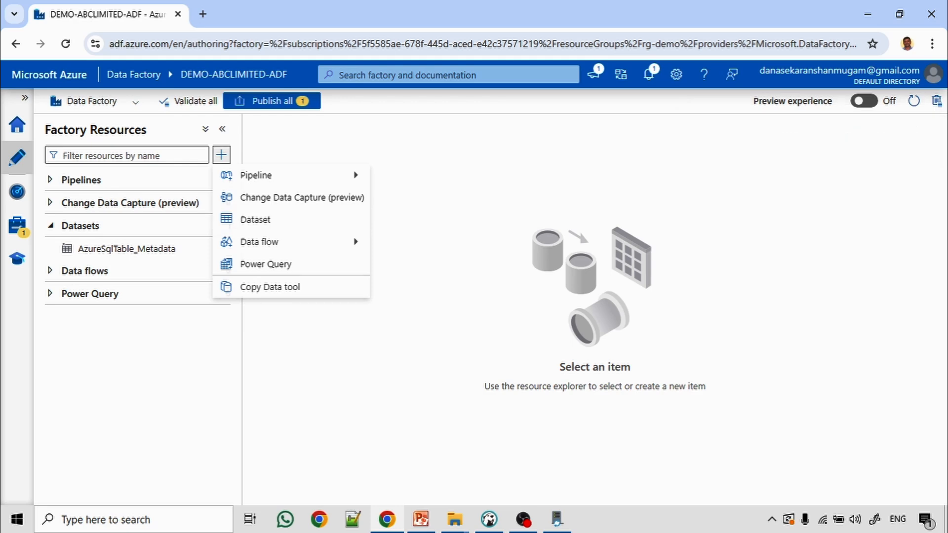
pyautogui.click(256, 219)
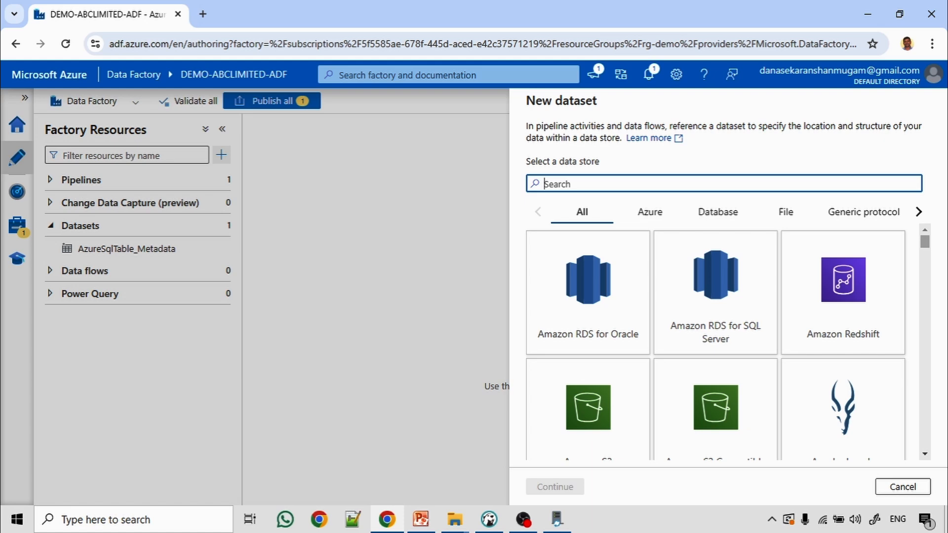
pyautogui.write('orac')
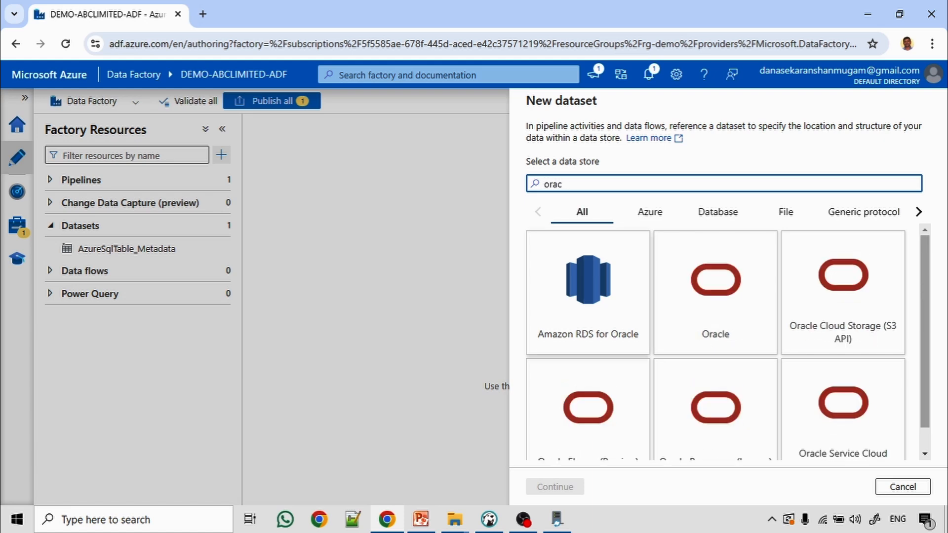
pyautogui.click(715, 293)
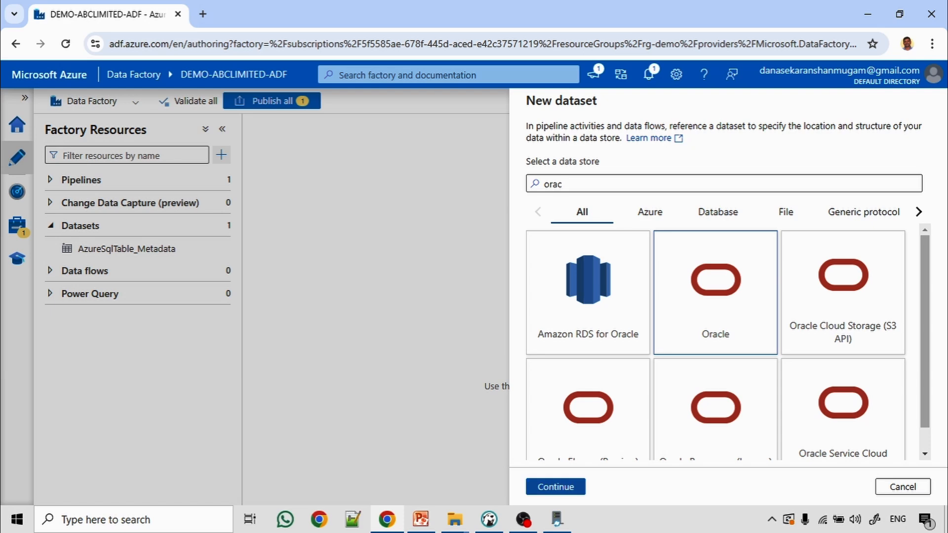
pyautogui.click(556, 487)
# Name the dataset Oracle_Sales_Data and assign it the linked service LinkedService_onPrem_Oracle.
pyautogui.moveTo(584, 144); pyautogui.dragTo(559, 145)
pyautogui.press('BackSpace')
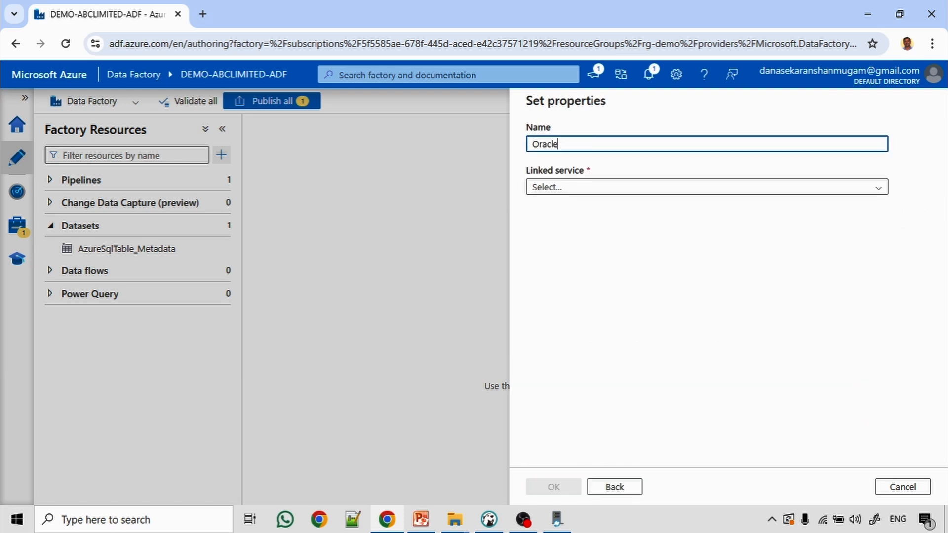
pyautogui.write('_S')
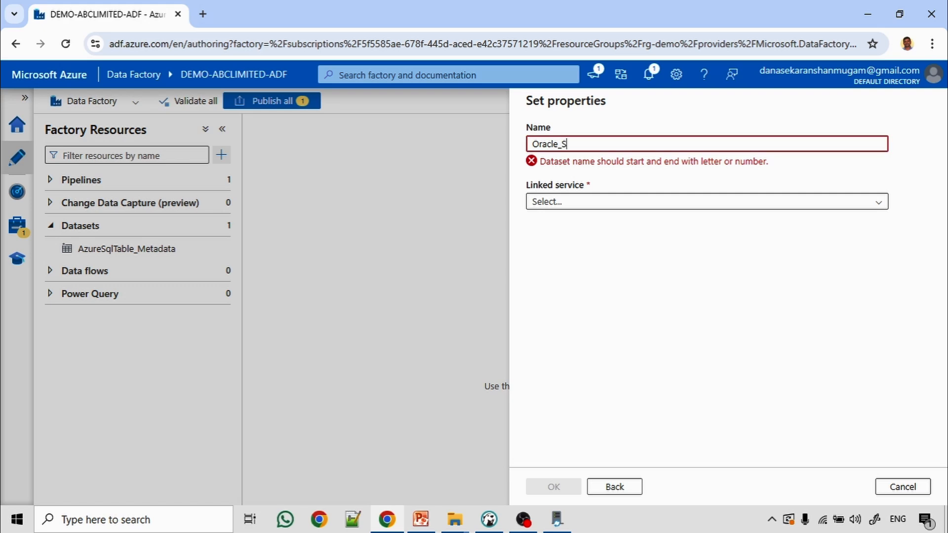
pyautogui.write('ales_Data')
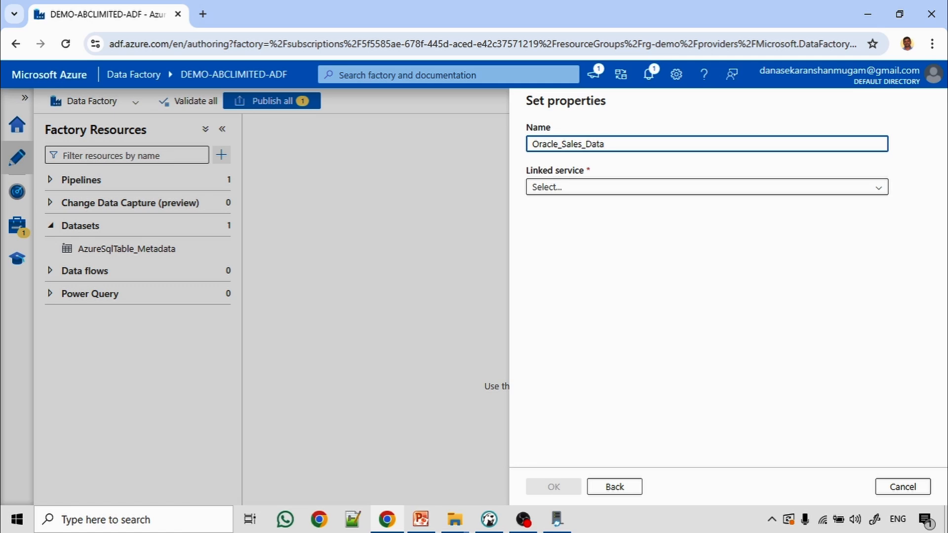
pyautogui.click(707, 187)
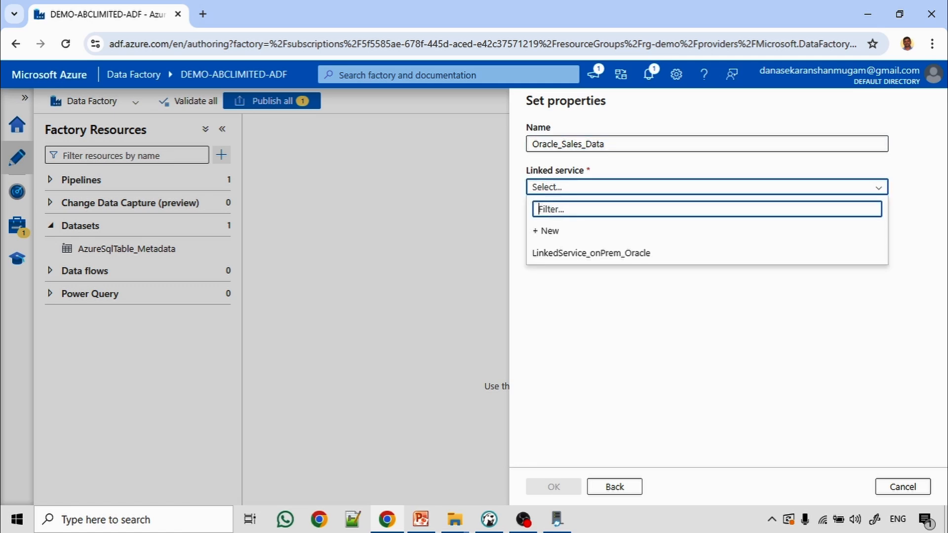
pyautogui.click(591, 253)
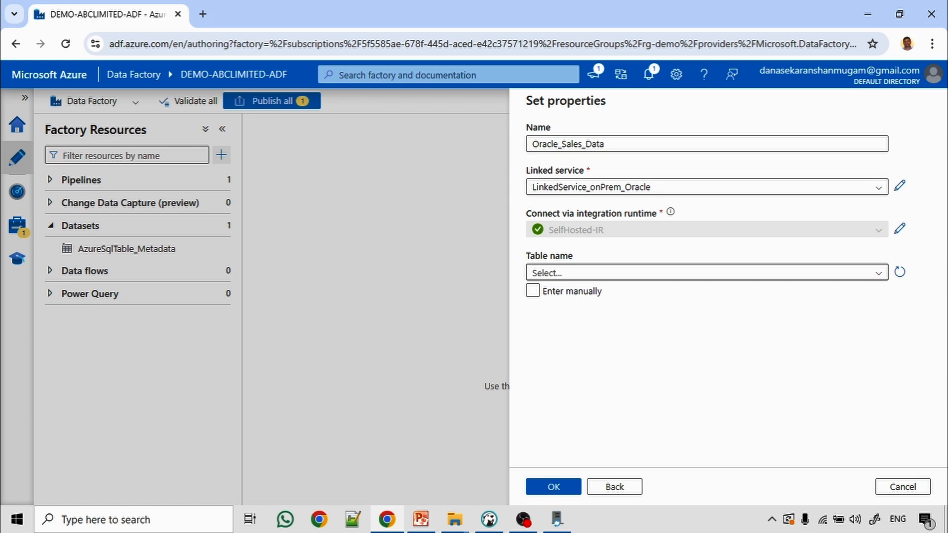
# Refresh the table list, choose SALES.FACT_SALES as the dataset's table, and create the Oracle dataset.
pyautogui.click(707, 273)
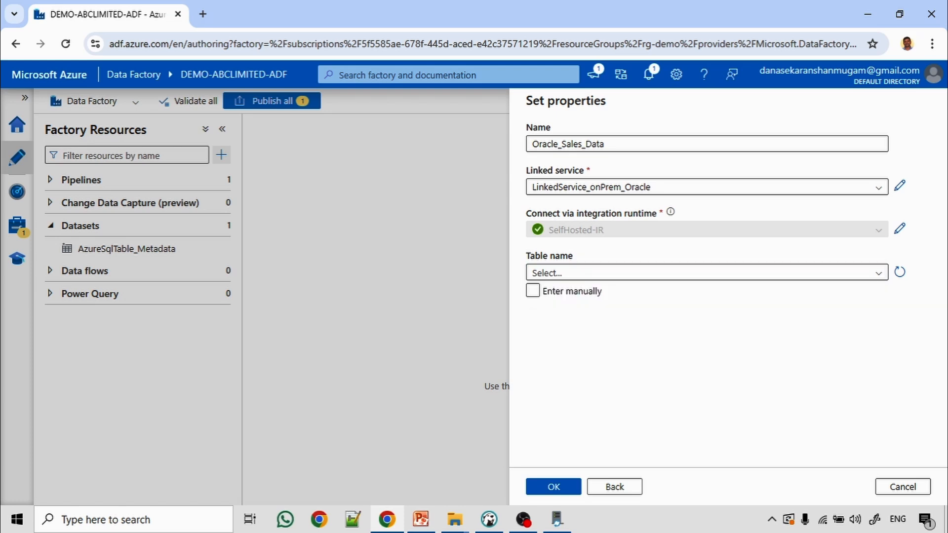
pyautogui.click(900, 272)
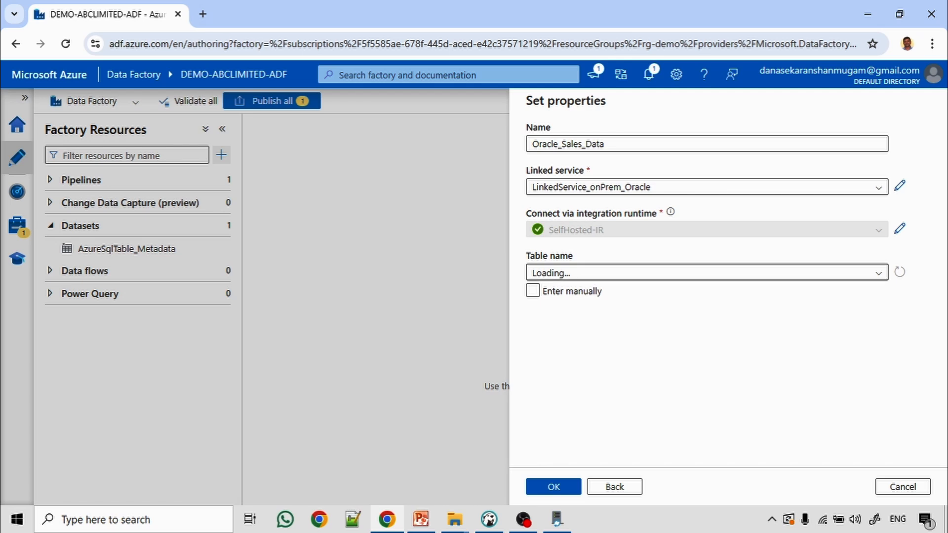
pyautogui.click(880, 272)
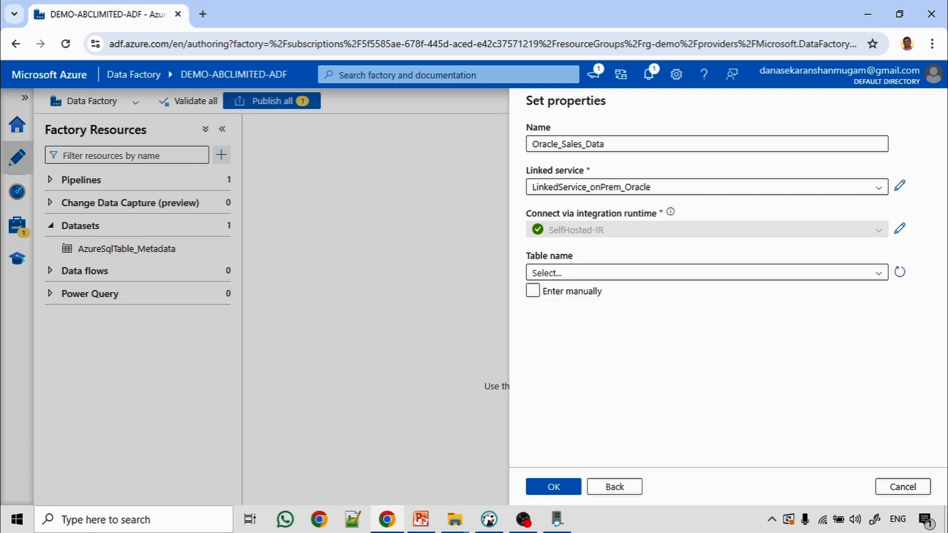
pyautogui.click(880, 272)
pyautogui.write('sales')
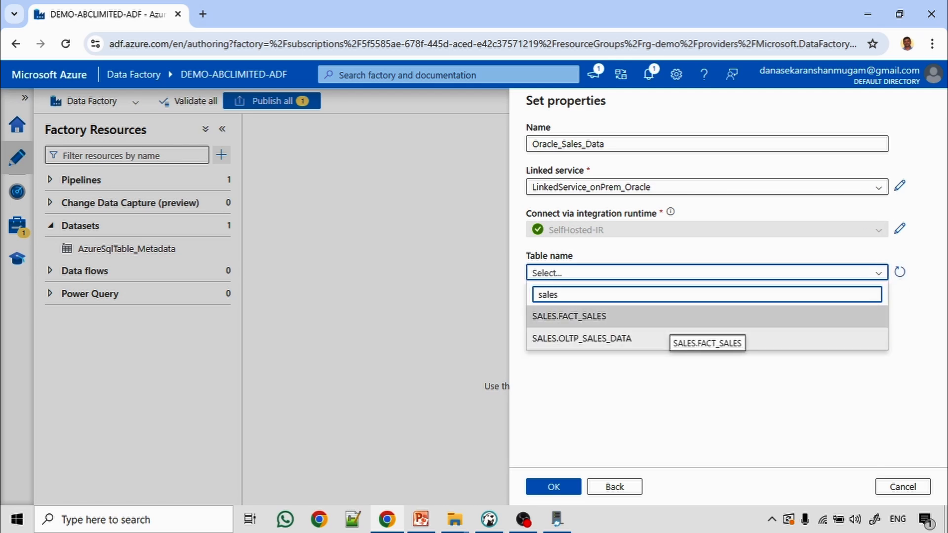
pyautogui.press('Return')
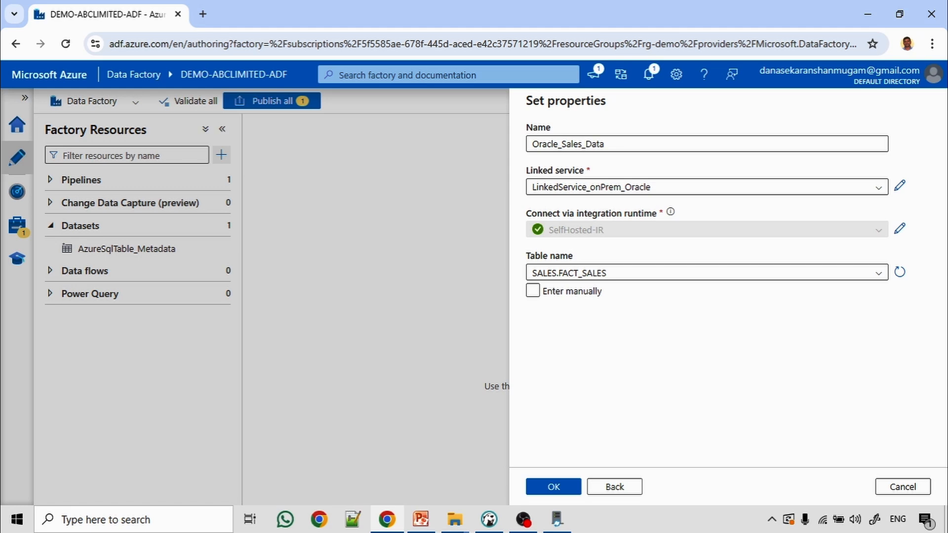
pyautogui.click(554, 487)
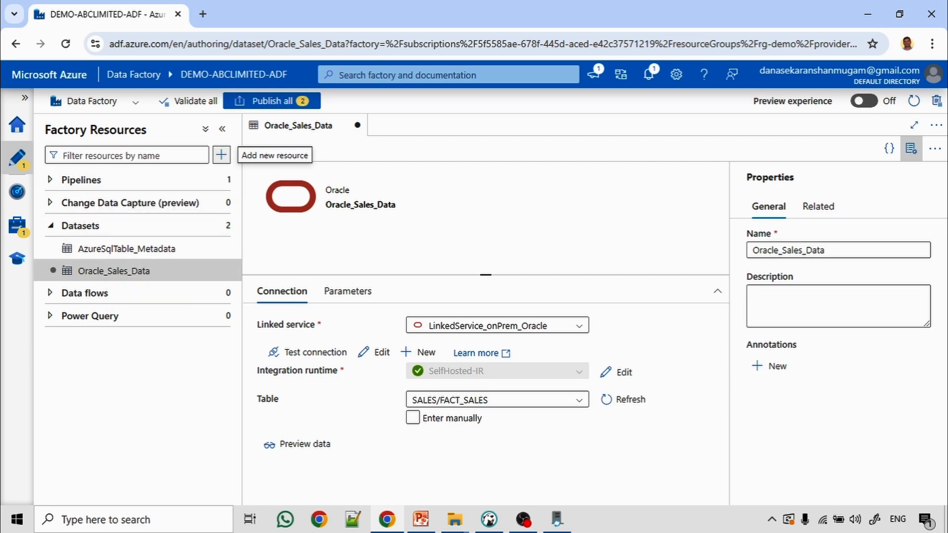
# Start a new dataset using the Azure Data Lake Storage Gen2 data store and the DelimitedText format.
pyautogui.click(221, 155)
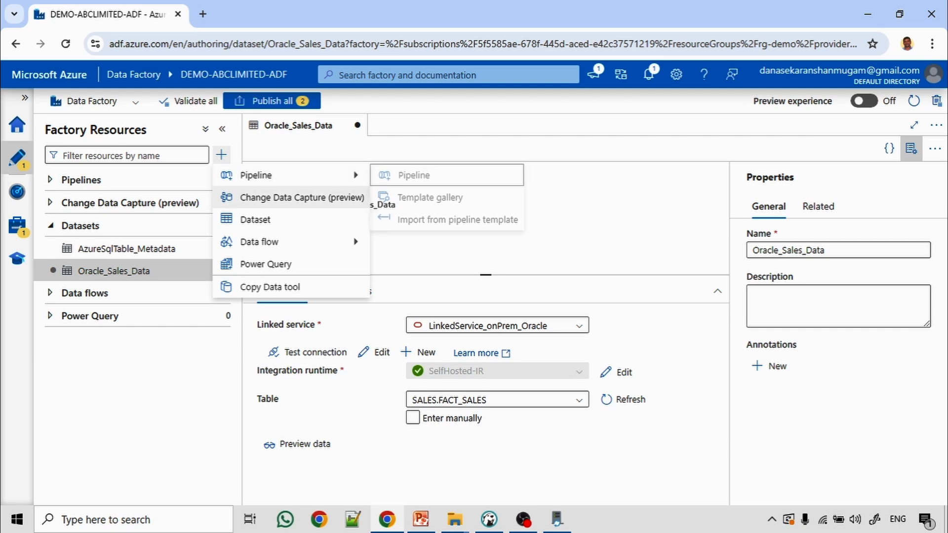
pyautogui.click(256, 219)
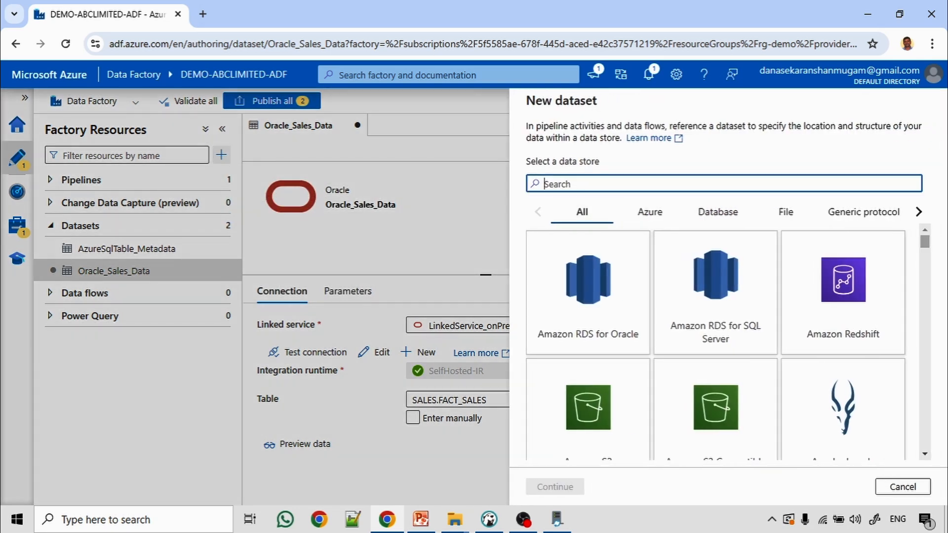
pyautogui.write('gen')
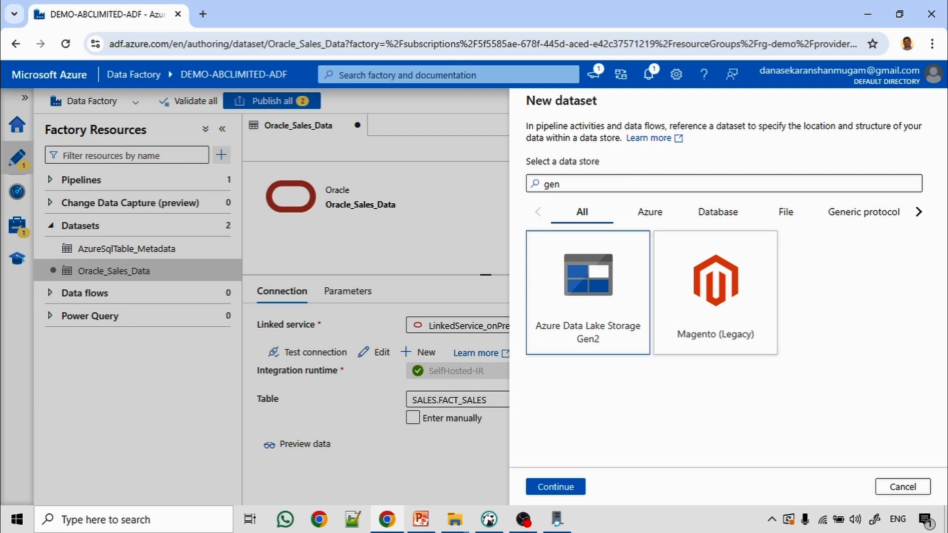
pyautogui.click(555, 487)
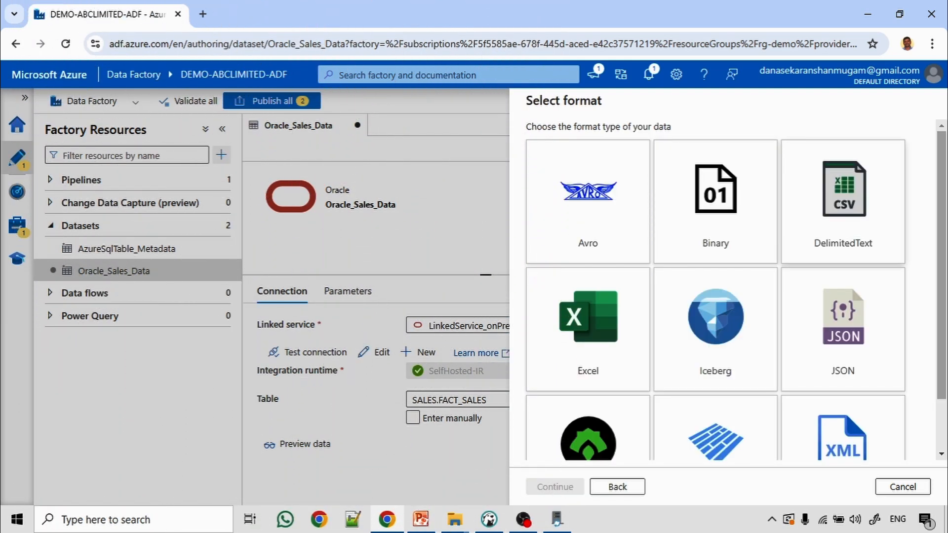
pyautogui.click(844, 201)
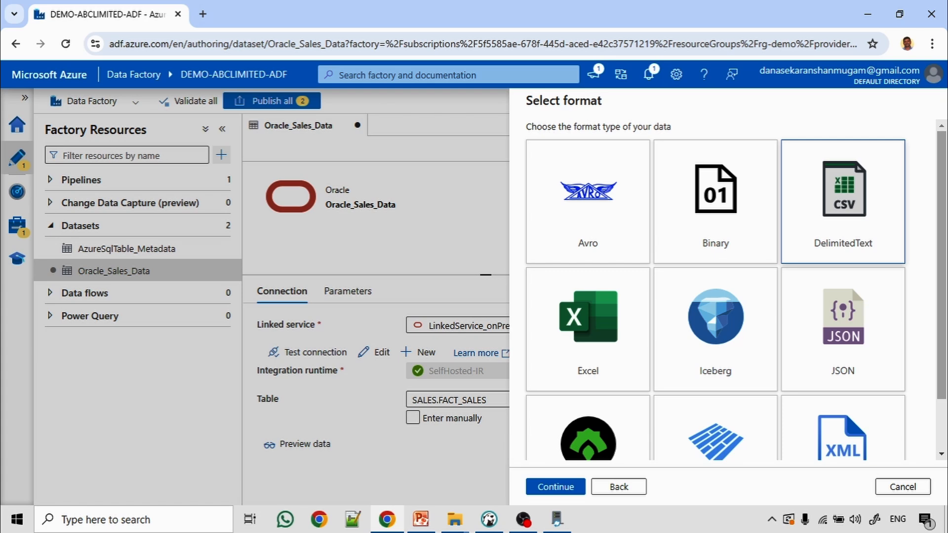
pyautogui.click(556, 487)
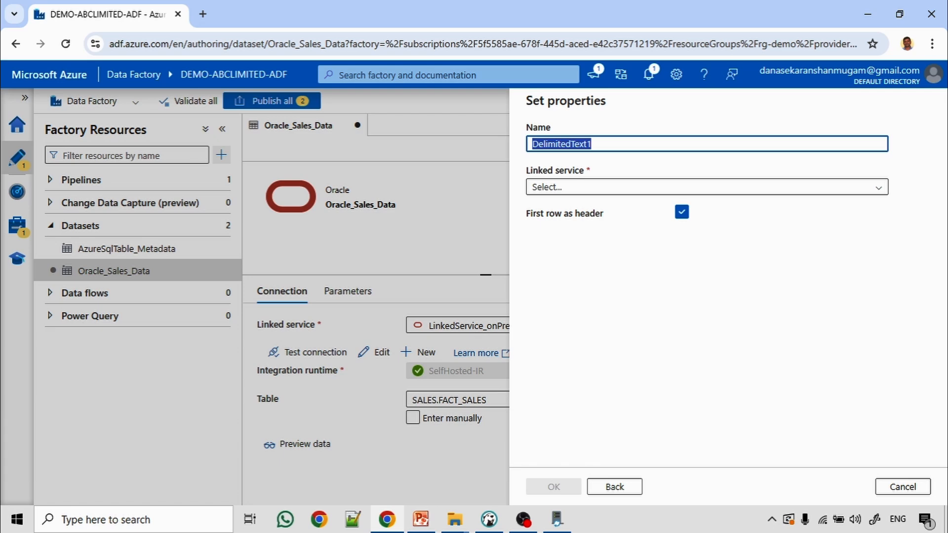
# Name the dataset Trg_sales_data_csv and assign it the linked service Linkedservice_demo_abclimited_datalake.
pyautogui.write('tr')
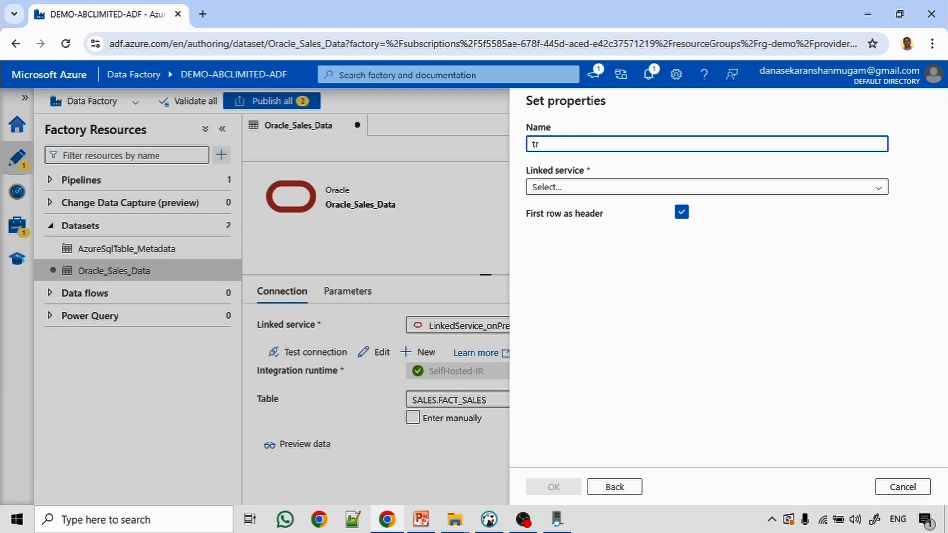
pyautogui.press('BackSpace')
pyautogui.press('BackSpace')
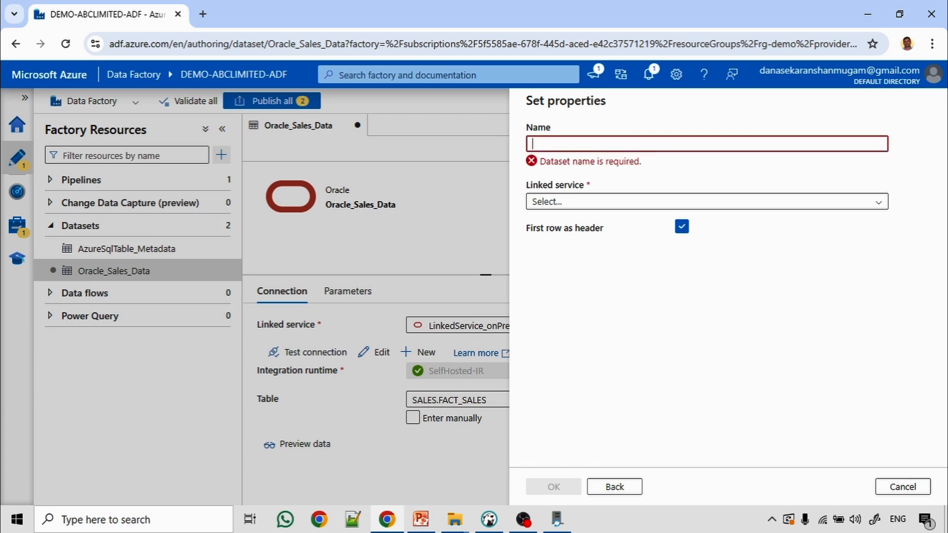
pyautogui.write('Trg_')
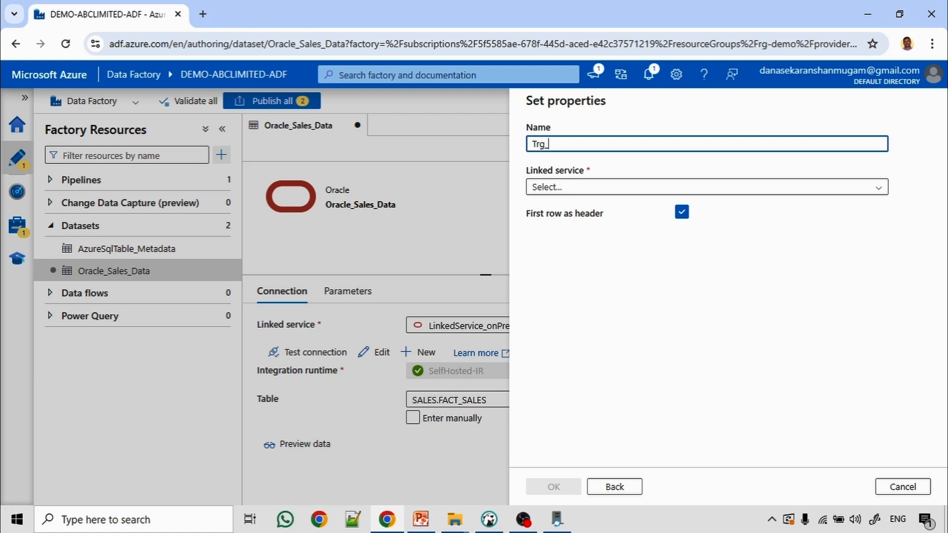
pyautogui.write('sales')
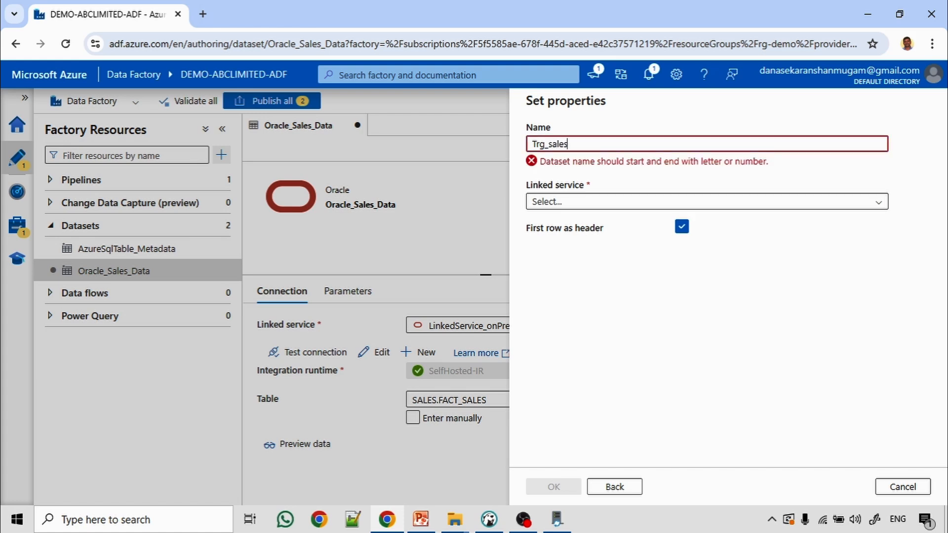
pyautogui.write('_data')
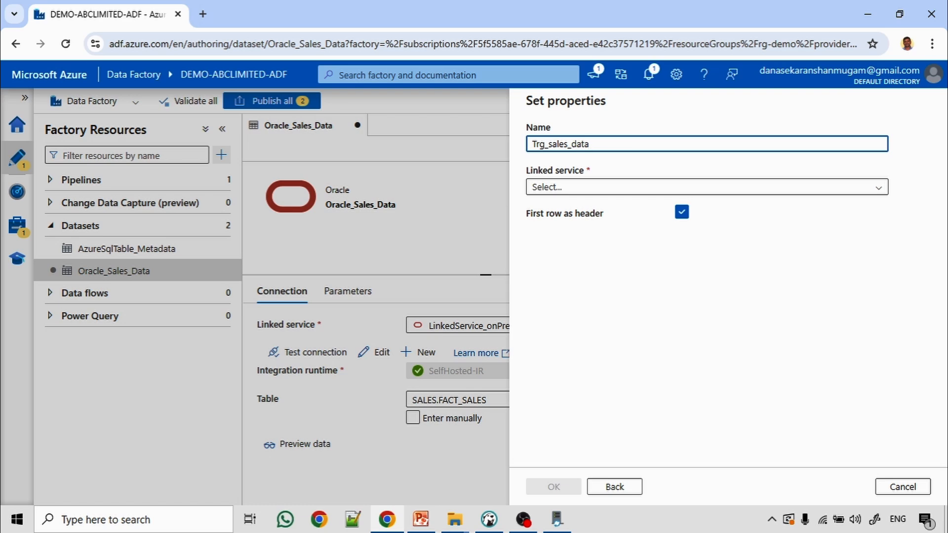
pyautogui.write('_csv')
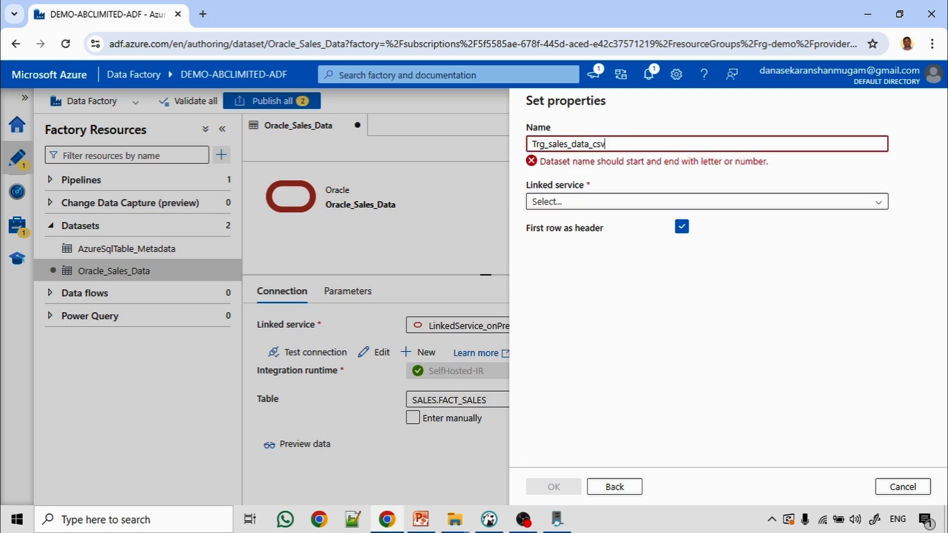
pyautogui.click(706, 186)
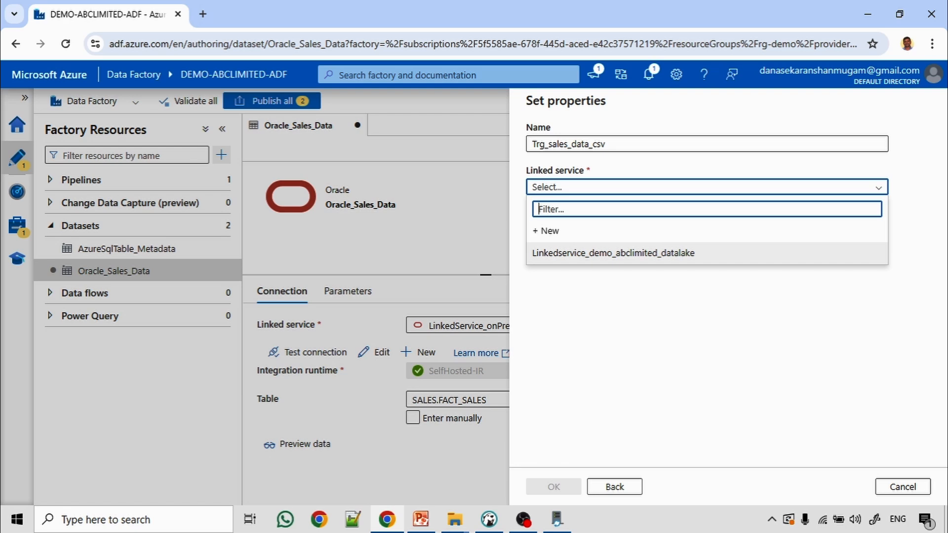
pyautogui.press('Down')
pyautogui.press('Return')
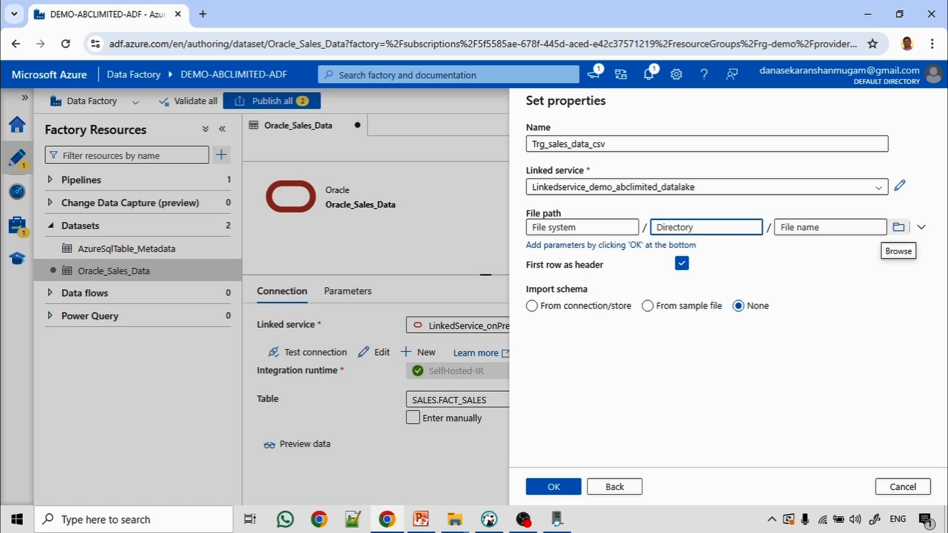
# Set the dataset's file path to the oltp_sales_data folder in datalake and create the dataset.
pyautogui.click(899, 227)
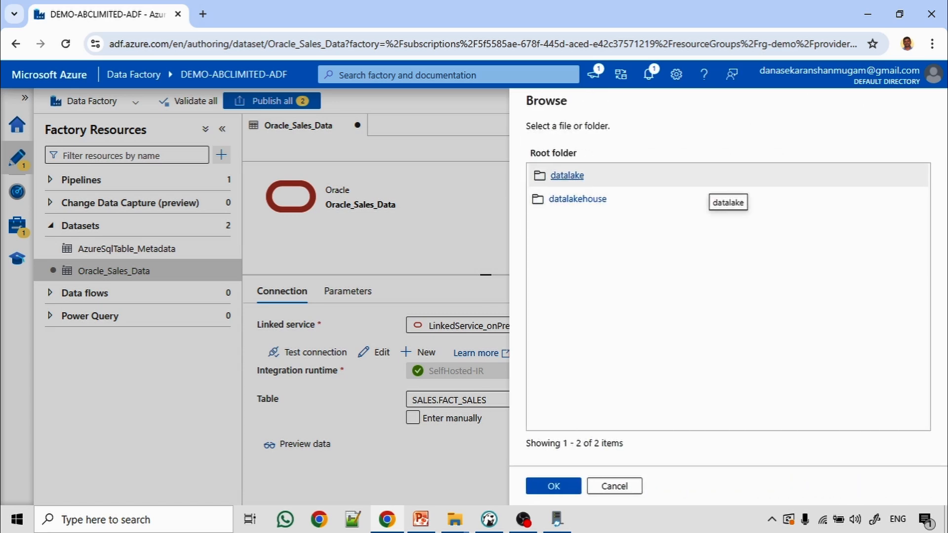
pyautogui.click(711, 183)
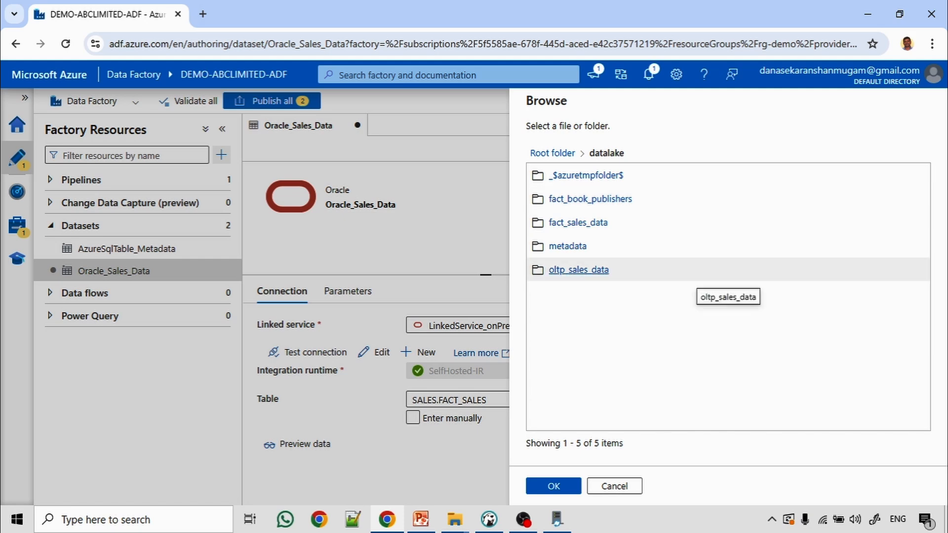
pyautogui.click(697, 273)
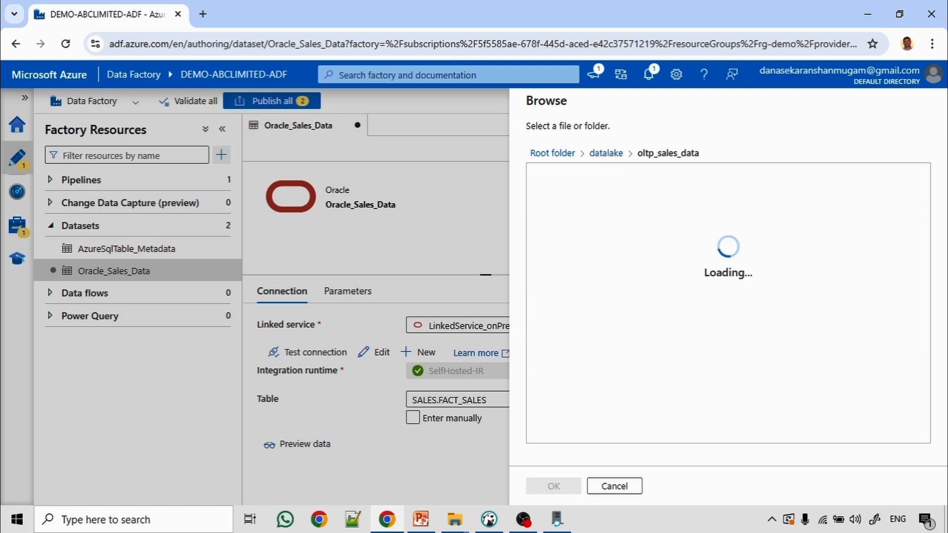
pyautogui.click(553, 486)
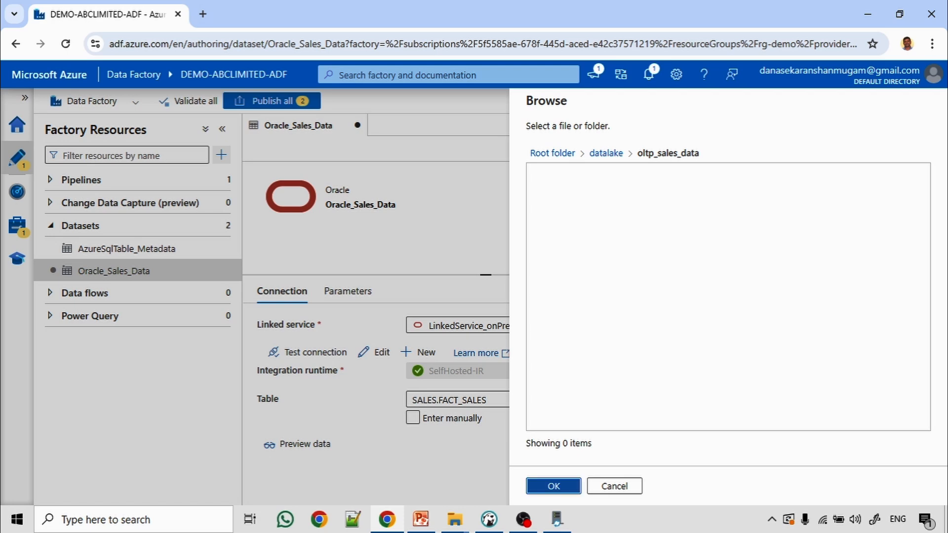
pyautogui.click(553, 486)
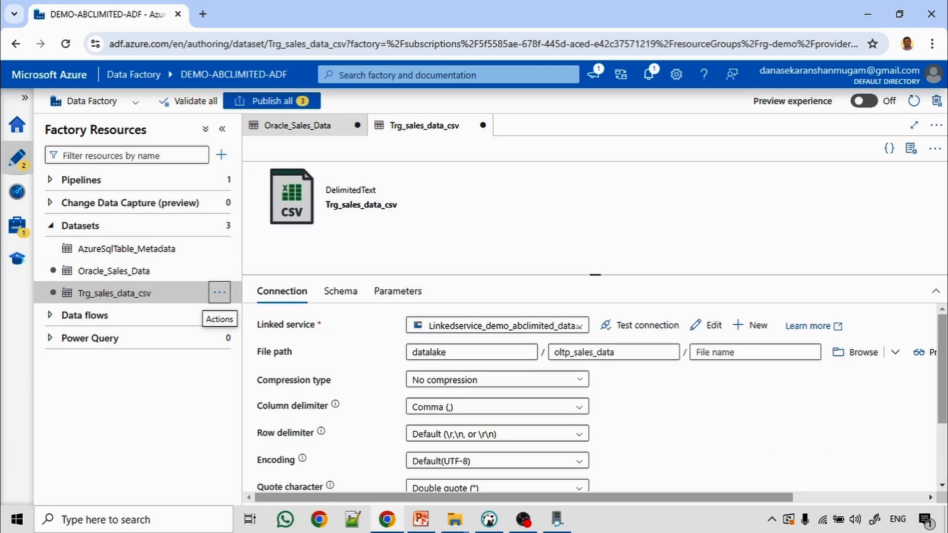
# Enter sales_data as the file name and turn it into dynamic content combining concat('sales_data_'), formatDateTime() and utcNow().
pyautogui.click(756, 352)
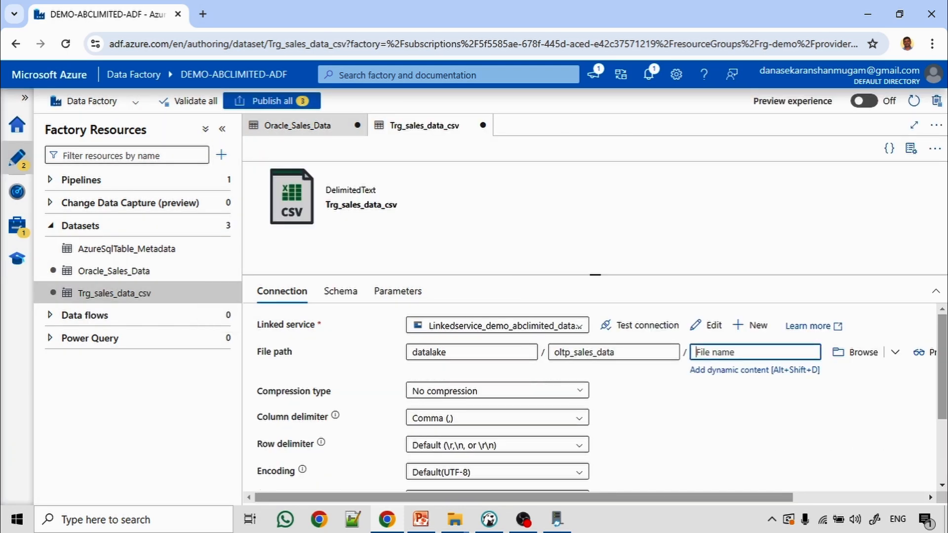
pyautogui.write('sales_data')
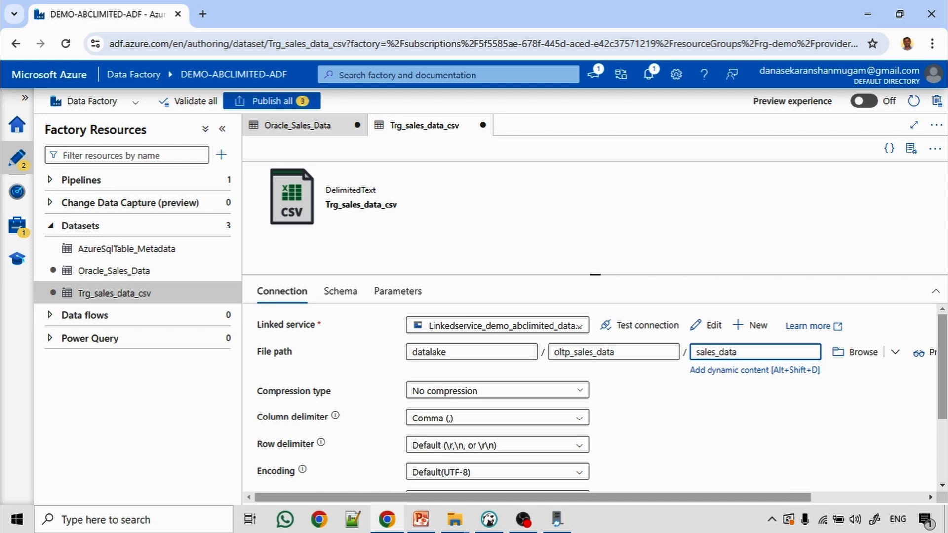
pyautogui.click(755, 371)
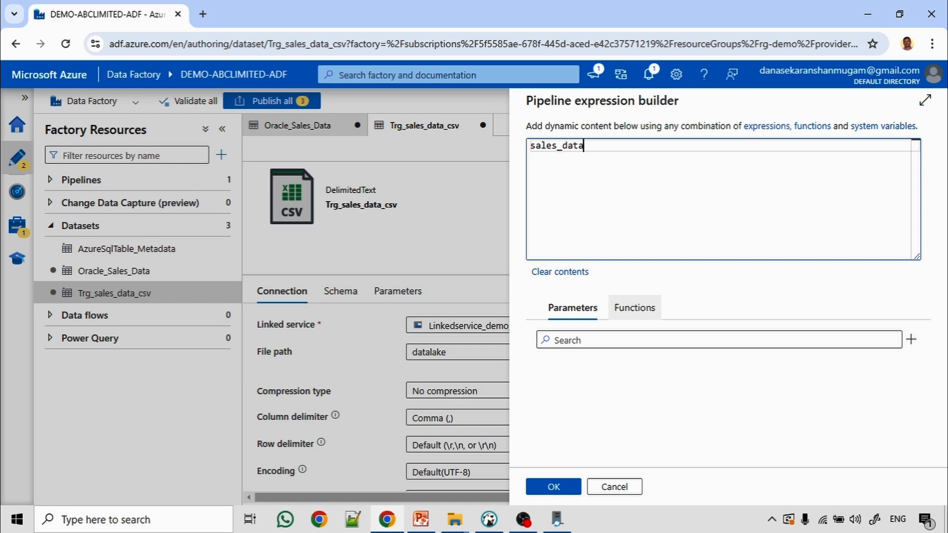
pyautogui.click(582, 340)
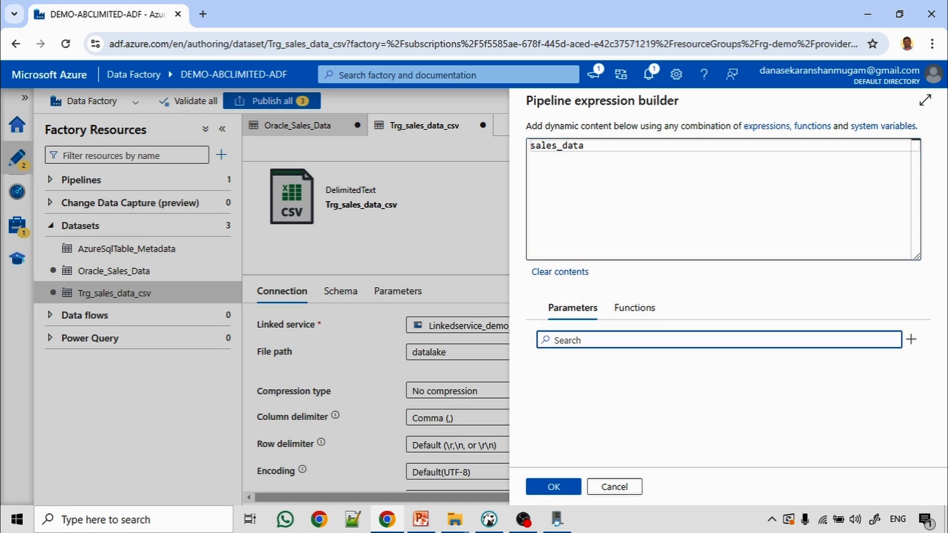
pyautogui.click(634, 308)
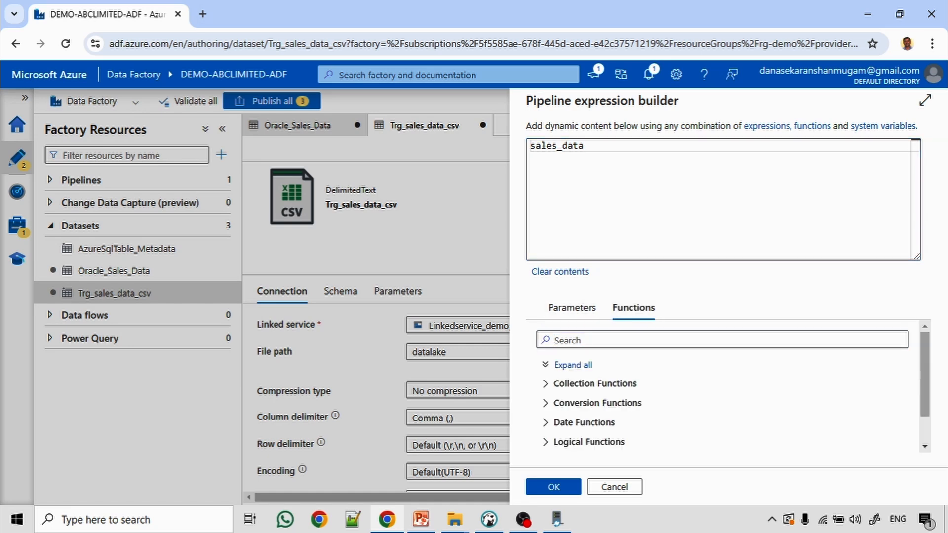
pyautogui.click(584, 423)
pyautogui.scroll(-3, 726, 395)
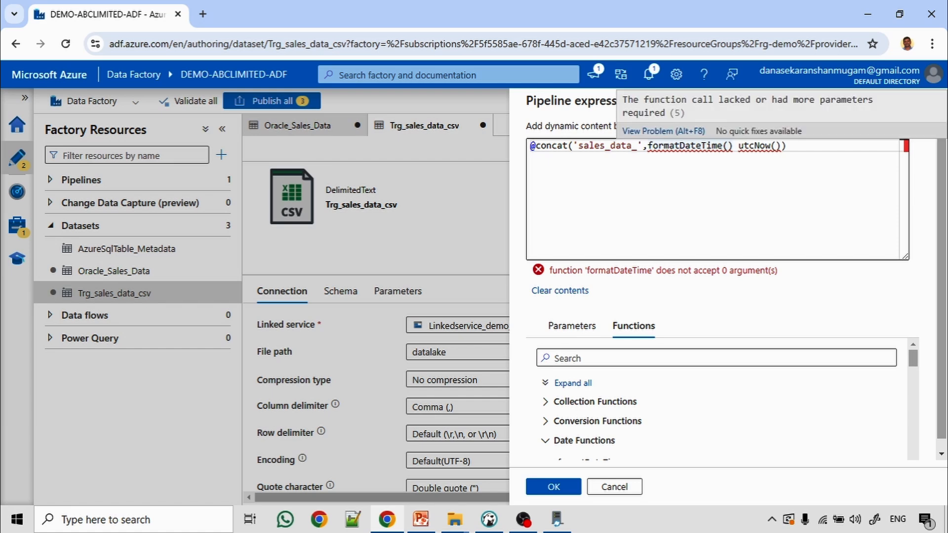
# Nest utcNow() inside the parentheses of formatDateTime in the file name expression.
pyautogui.click(734, 146)
pyautogui.press('BackSpace')
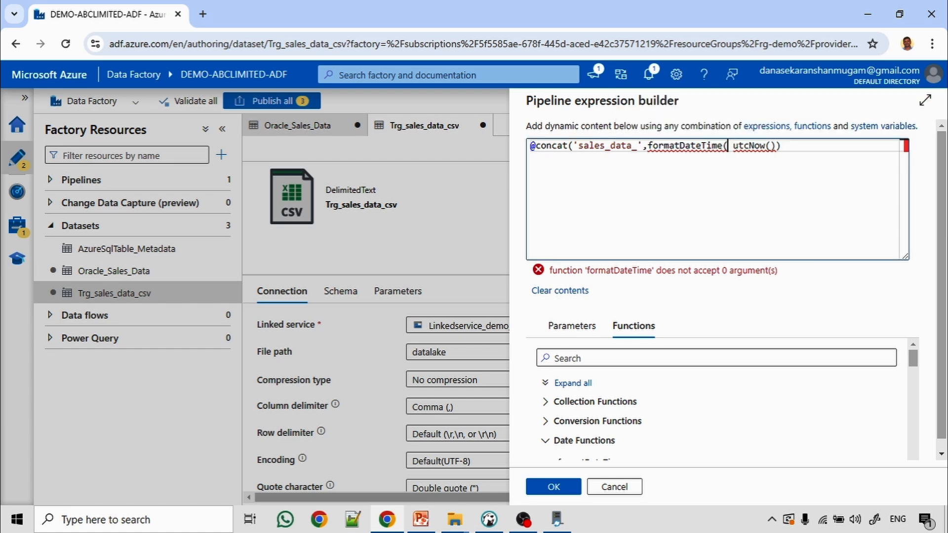
pyautogui.press('Delete')
# Add the format argument 'yyyyMMddHHmmss' after utcNow() in the file name expression and close the function's parenthesis.
pyautogui.press('Right')
pyautogui.press('Right')
pyautogui.press('Right')
pyautogui.press('Right')
pyautogui.press('Right')
pyautogui.press('Right')
pyautogui.press('Right')
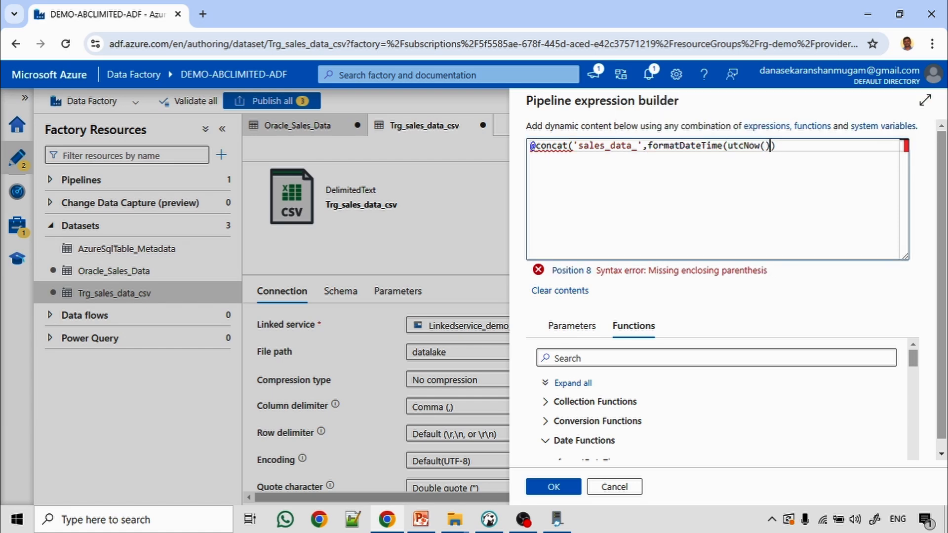
pyautogui.write(",'")
pyautogui.write('yyyy')
pyautogui.write('MMddHH')
pyautogui.write('mm')
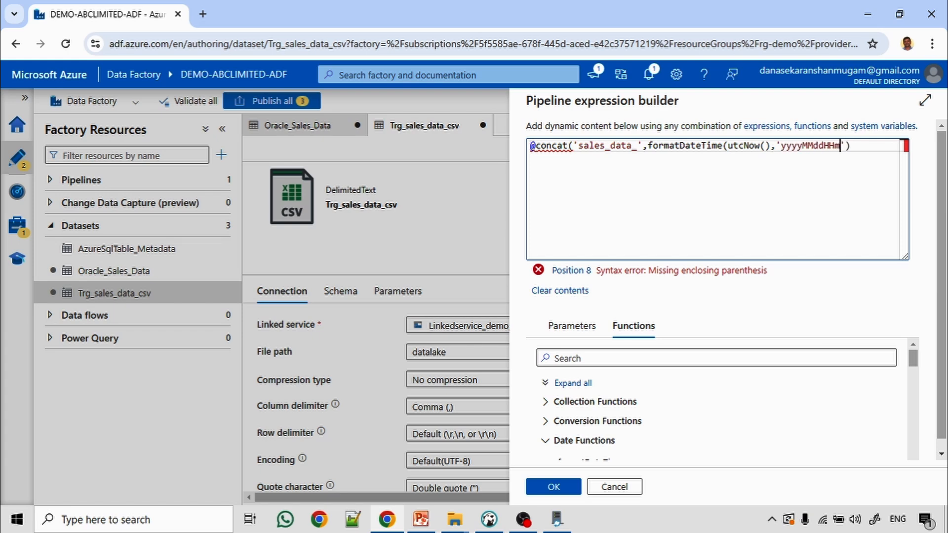
pyautogui.write("ss')")
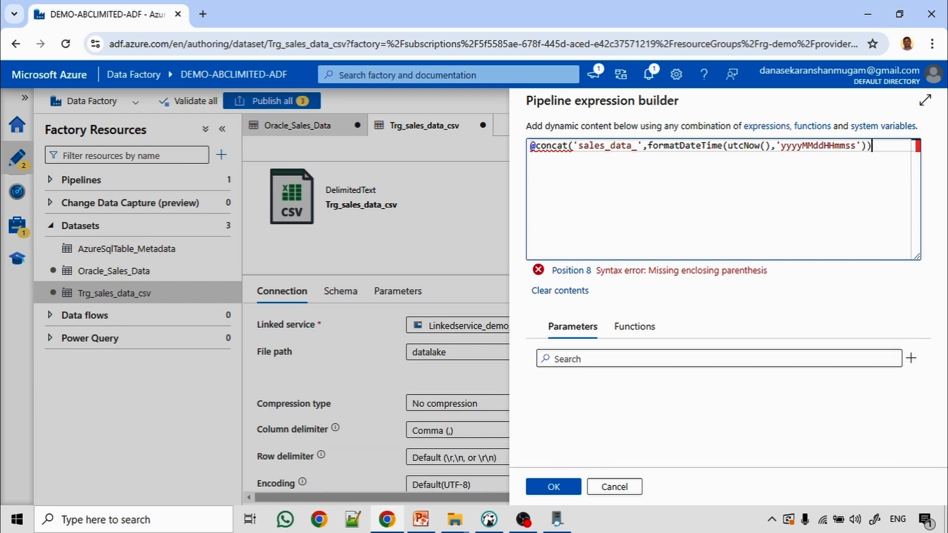
# Apply the dynamic file name expression to the Trg_sales_data_csv dataset and test its linked service connection.
pyautogui.click(553, 487)
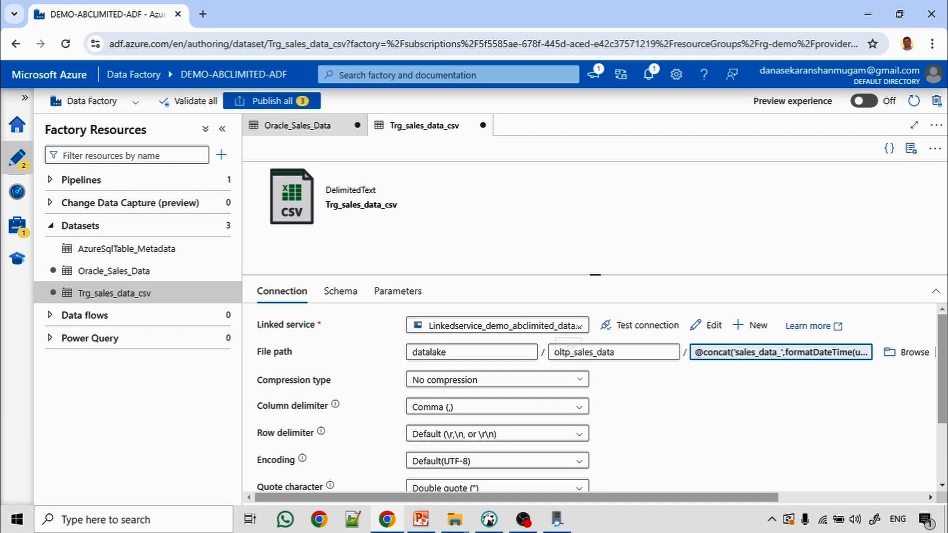
pyautogui.scroll(-2, 568, 345)
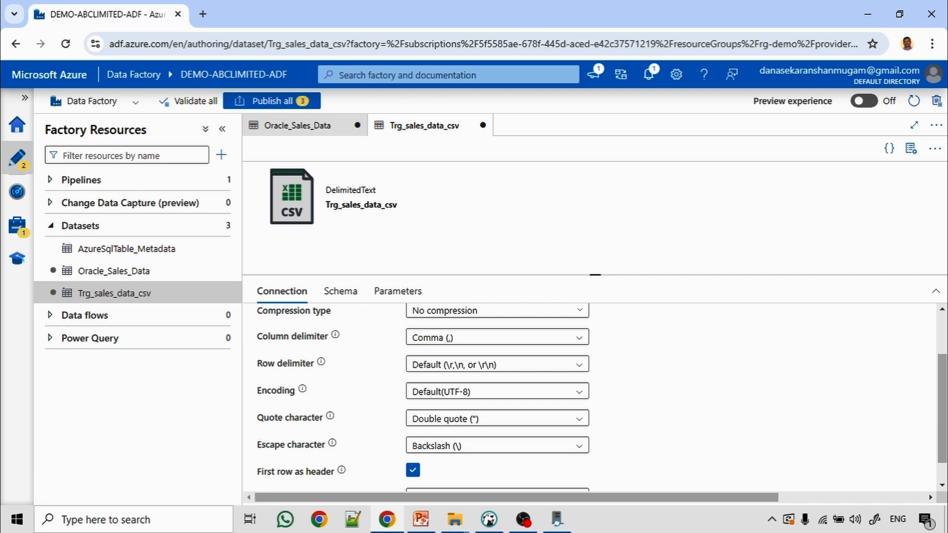
pyautogui.scroll(-1, 592, 395)
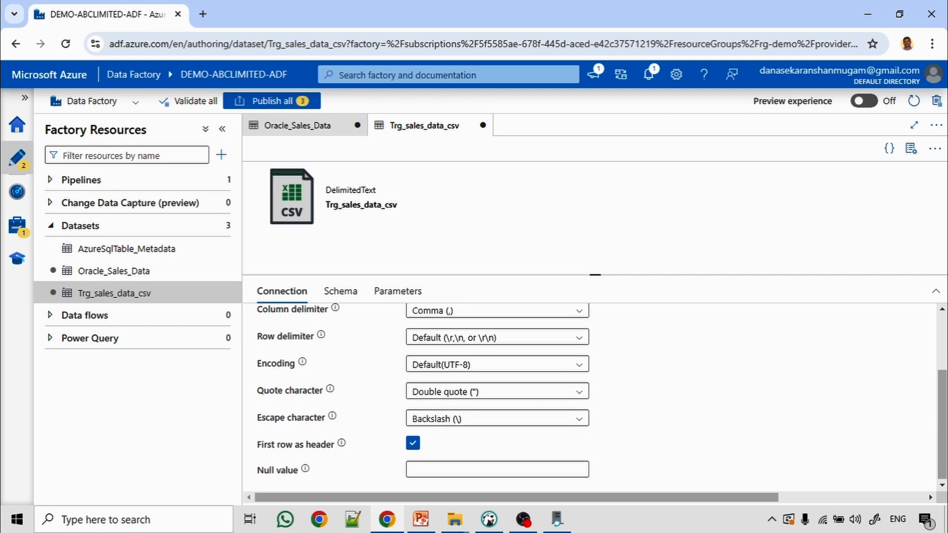
pyautogui.scroll(3, 568, 395)
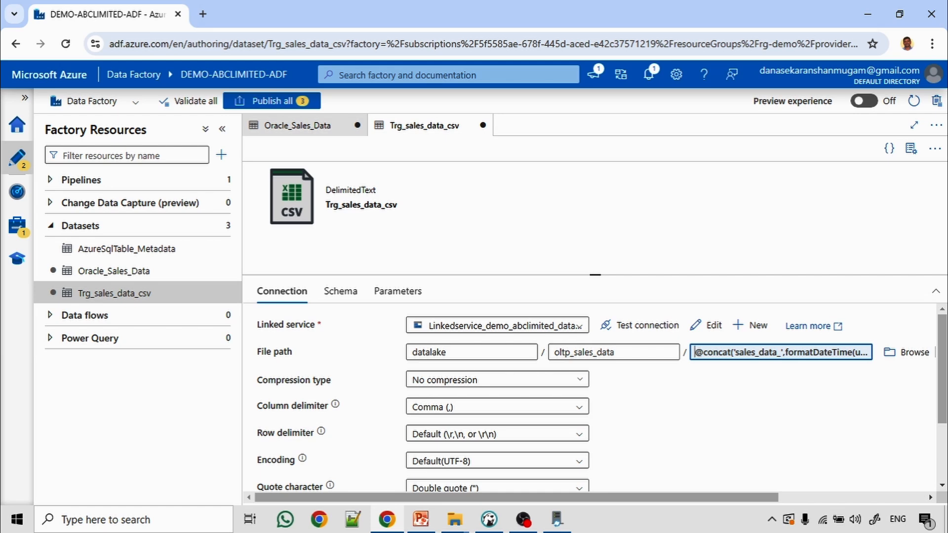
pyautogui.click(640, 325)
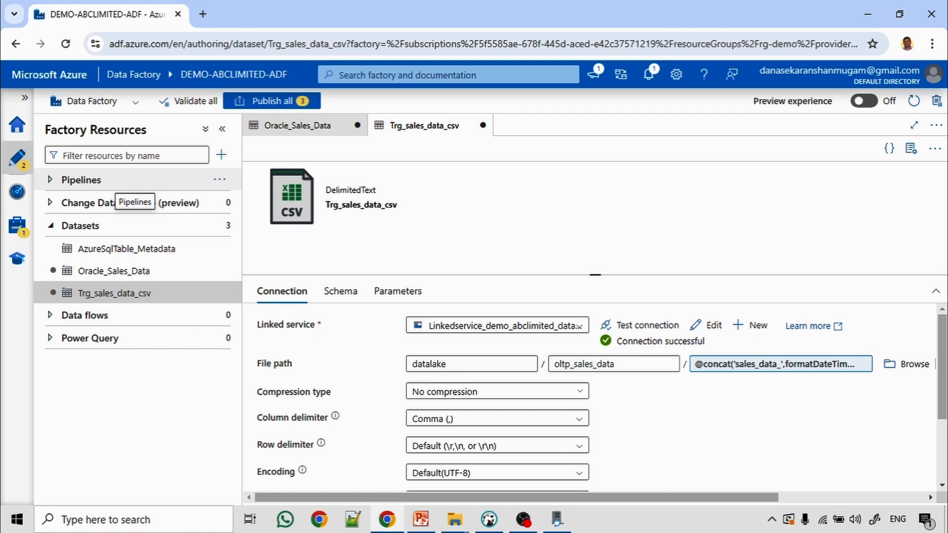
# Open the Pipeline_Ingest_Oneprem_Oracle_Data pipeline and add a Copy data activity to its canvas.
pyautogui.click(126, 183)
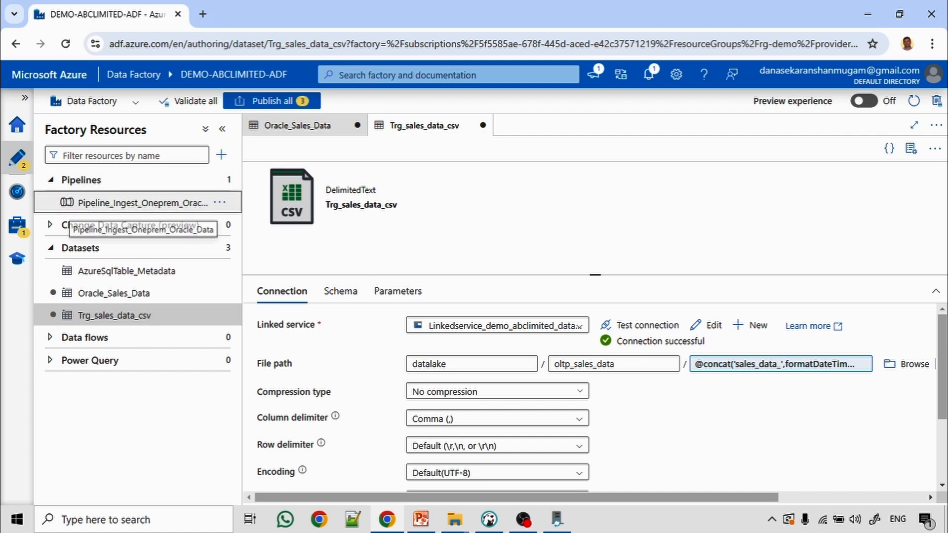
pyautogui.click(138, 203)
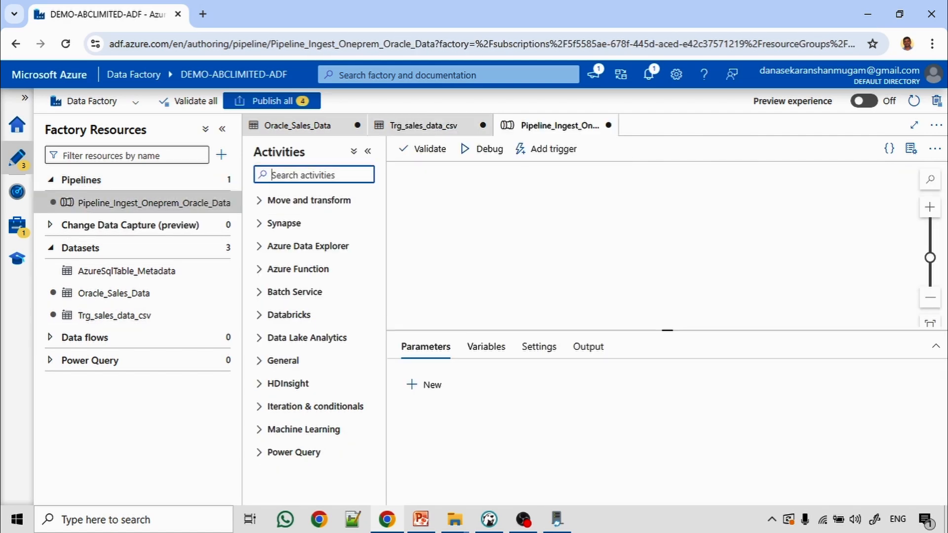
pyautogui.write('cop')
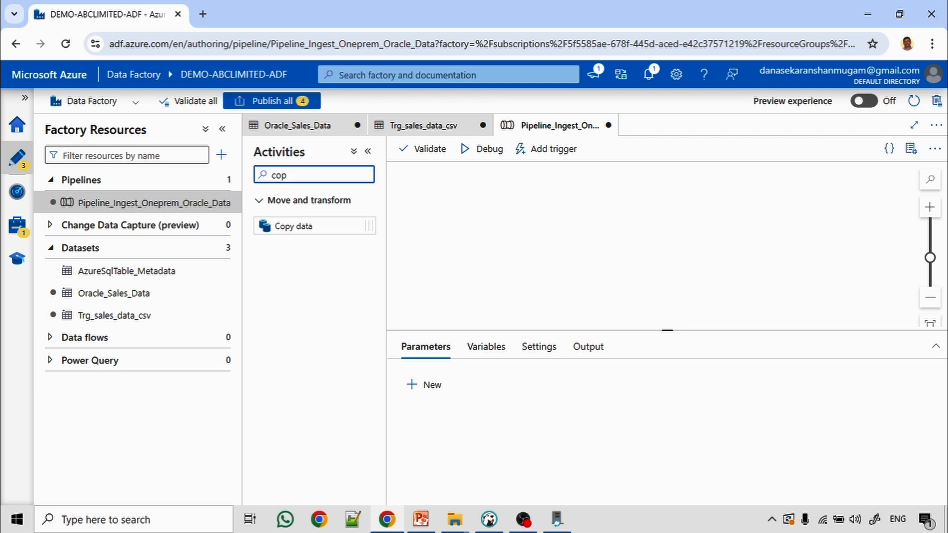
pyautogui.moveTo(294, 226); pyautogui.dragTo(583, 229)
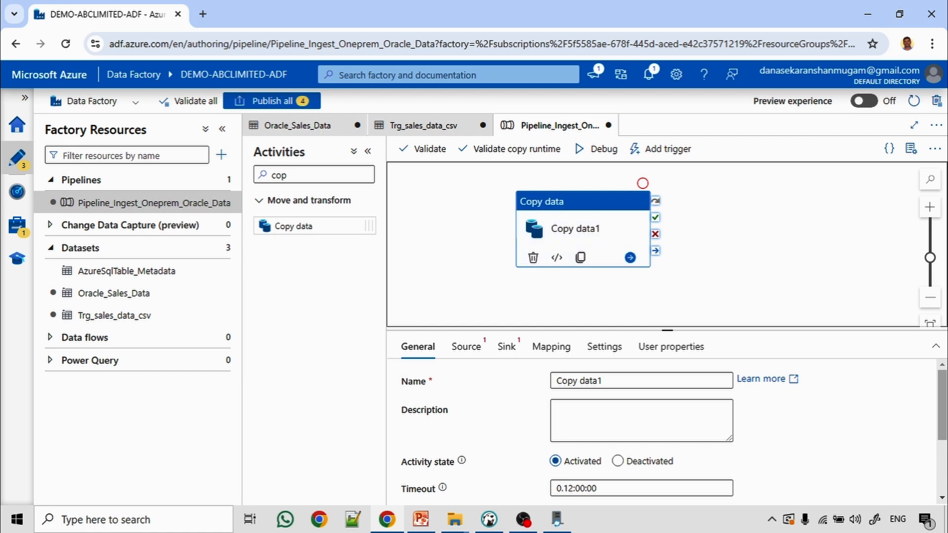
# Rename the copy activity as "Copy data from oracle to DataLake".
pyautogui.click(603, 381)
pyautogui.press('BackSpace')
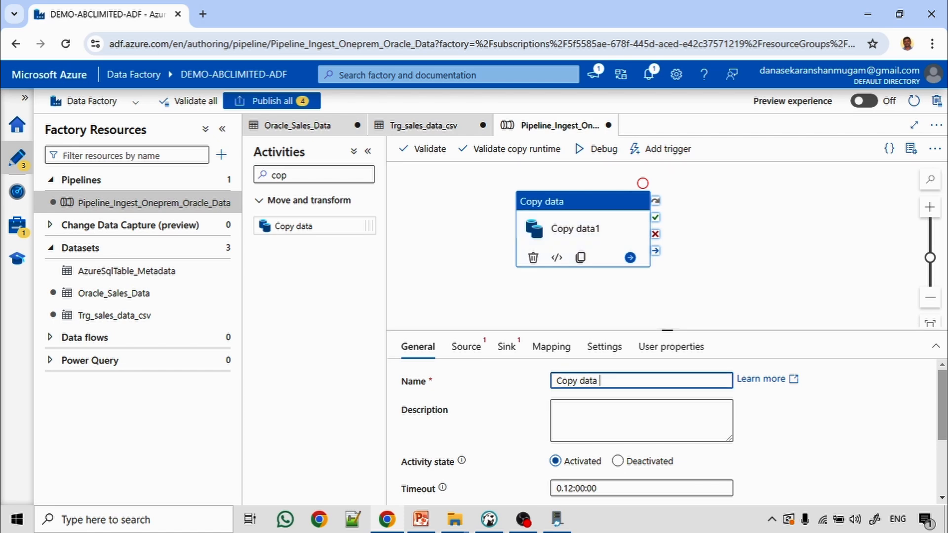
pyautogui.write('from oracle to ')
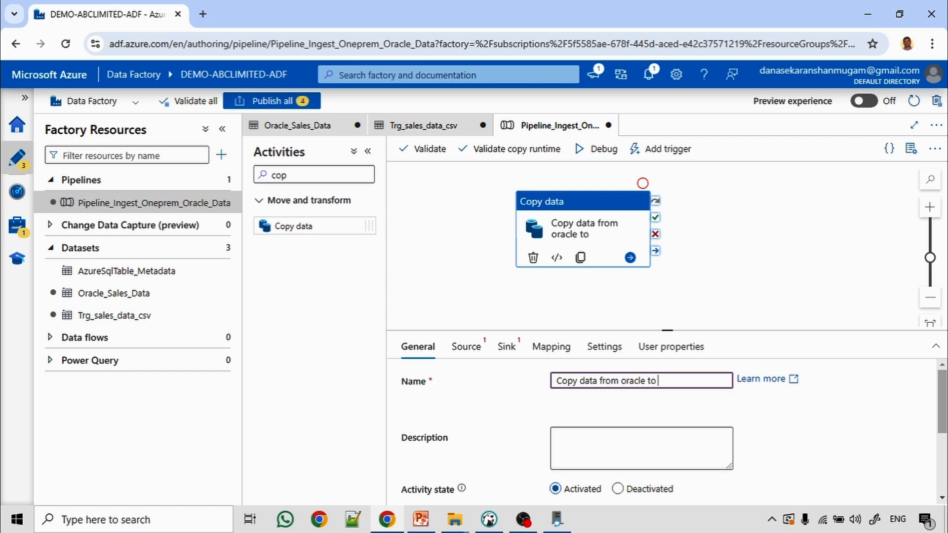
pyautogui.write('DataLake')
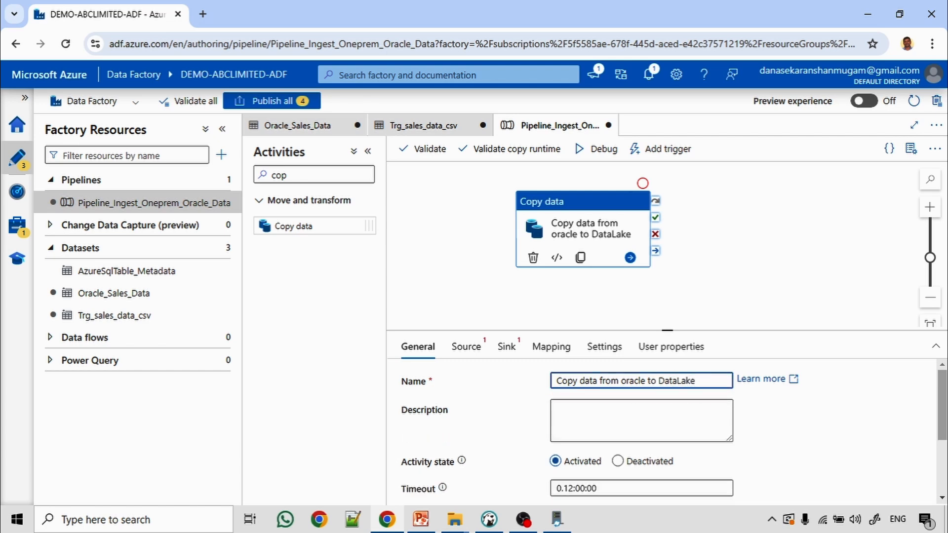
# Set Oracle_Sales_Data as the copy activity's source dataset.
pyautogui.click(465, 347)
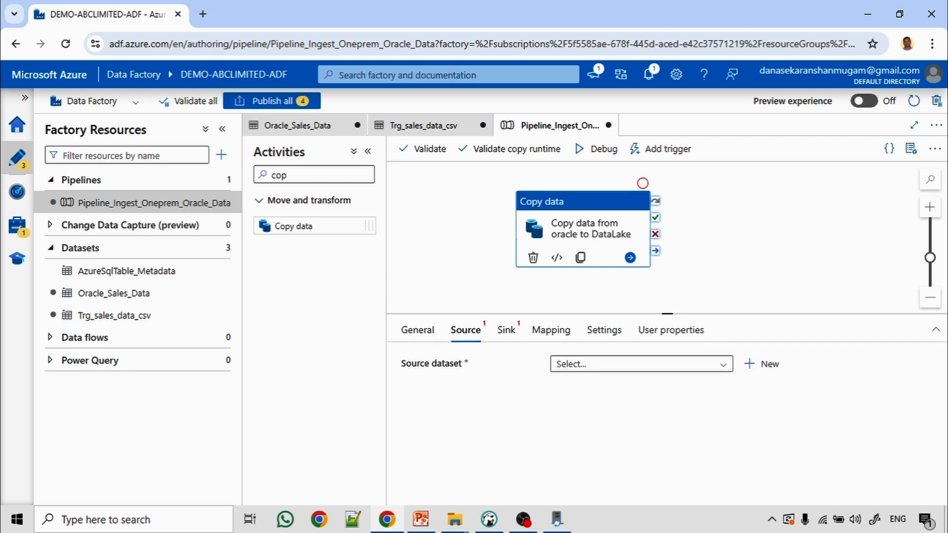
pyautogui.click(368, 151)
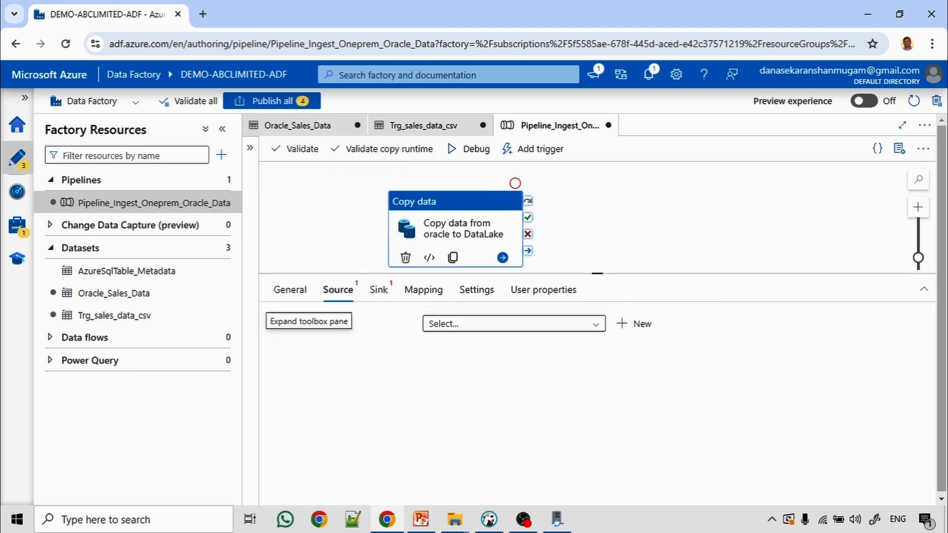
pyautogui.click(514, 324)
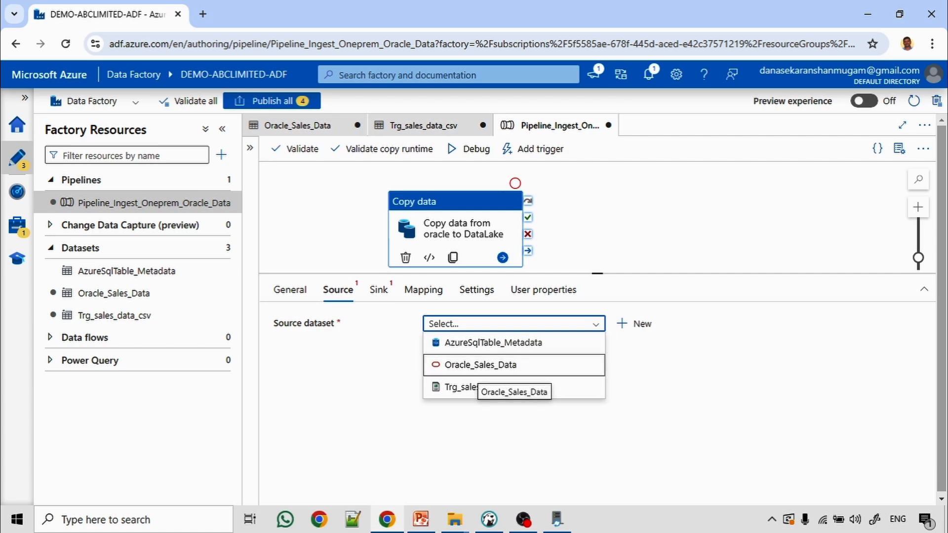
pyautogui.click(489, 366)
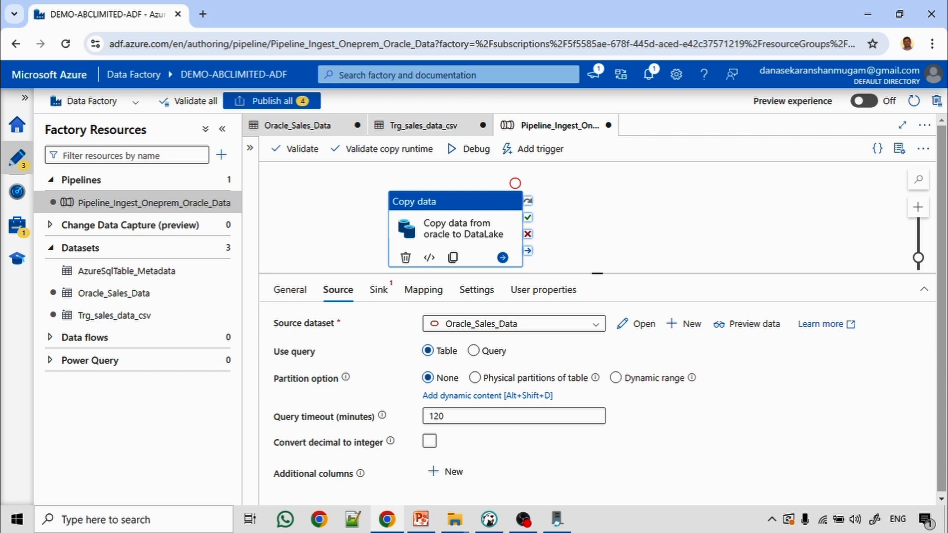
pyautogui.scroll(-1, 590, 316)
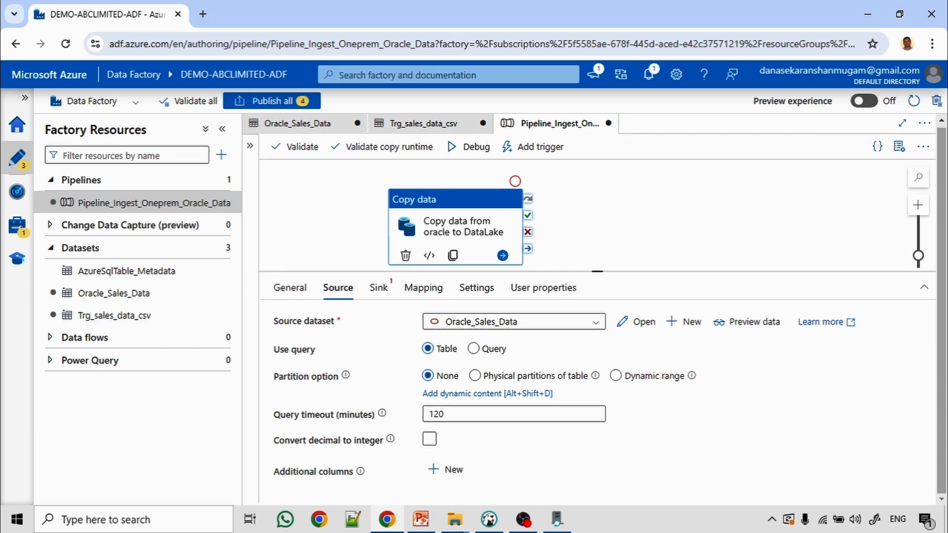
pyautogui.scroll(1, 590, 316)
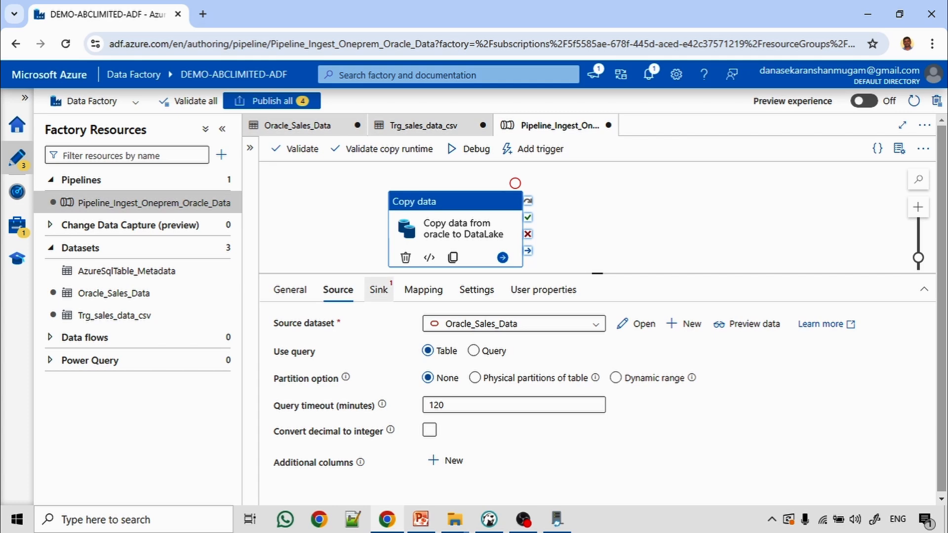
# Set Trg_sales_data_csv as the copy activity's sink dataset and review the remaining sink settings.
pyautogui.click(378, 290)
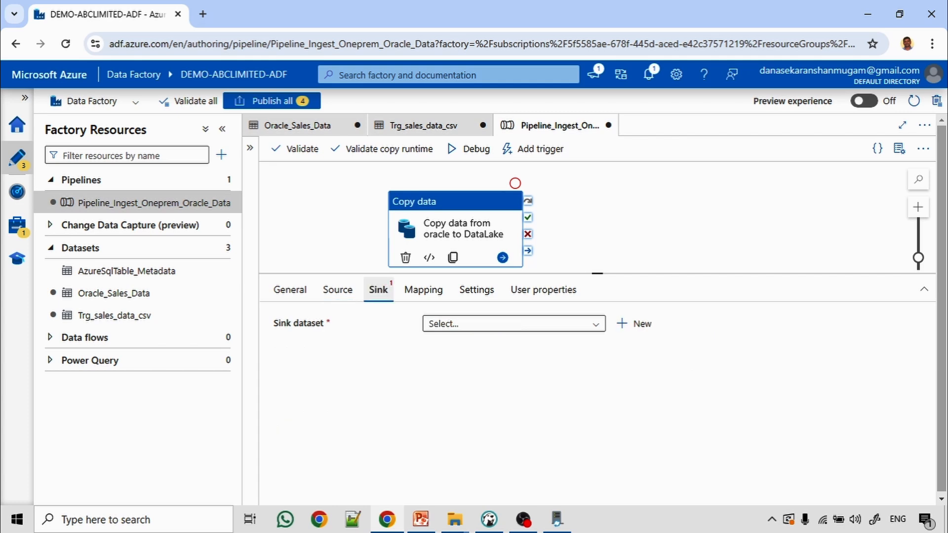
pyautogui.click(514, 324)
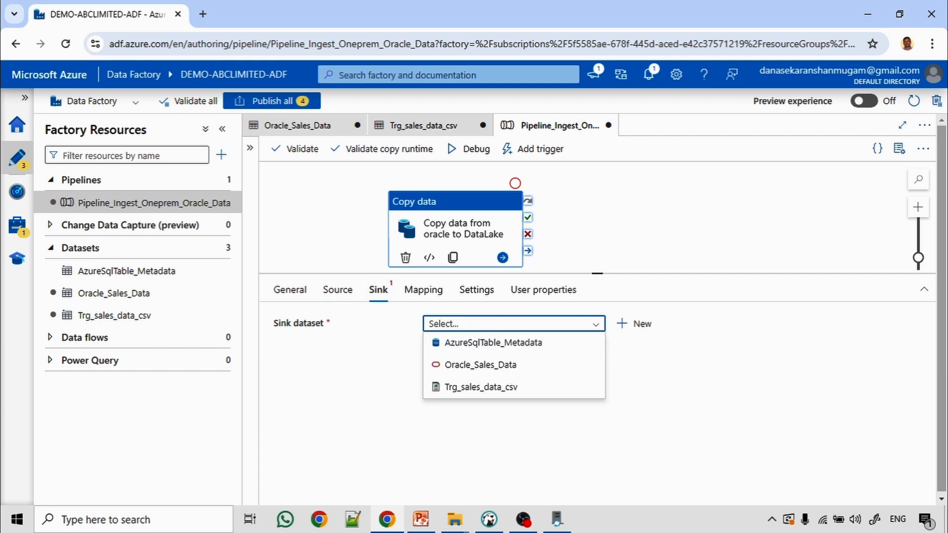
pyautogui.click(482, 388)
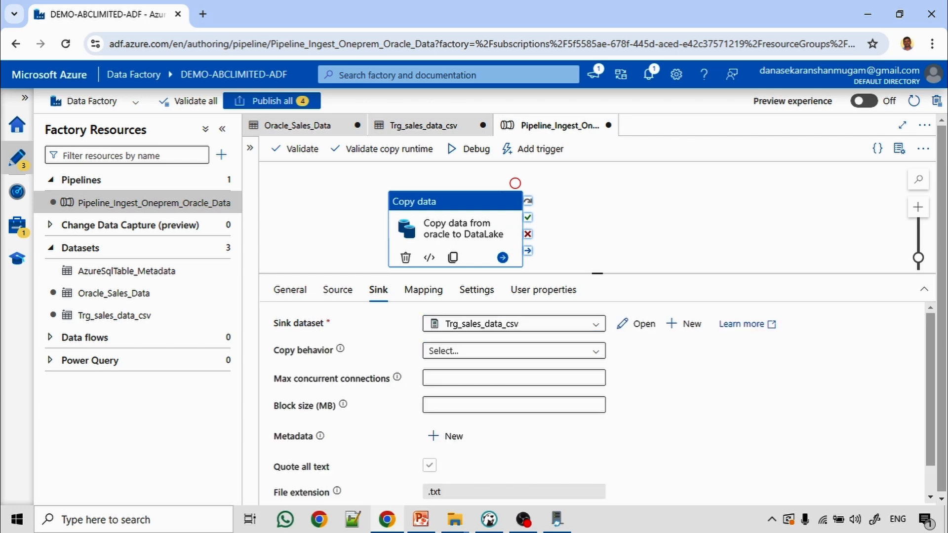
pyautogui.scroll(-3, 513, 403)
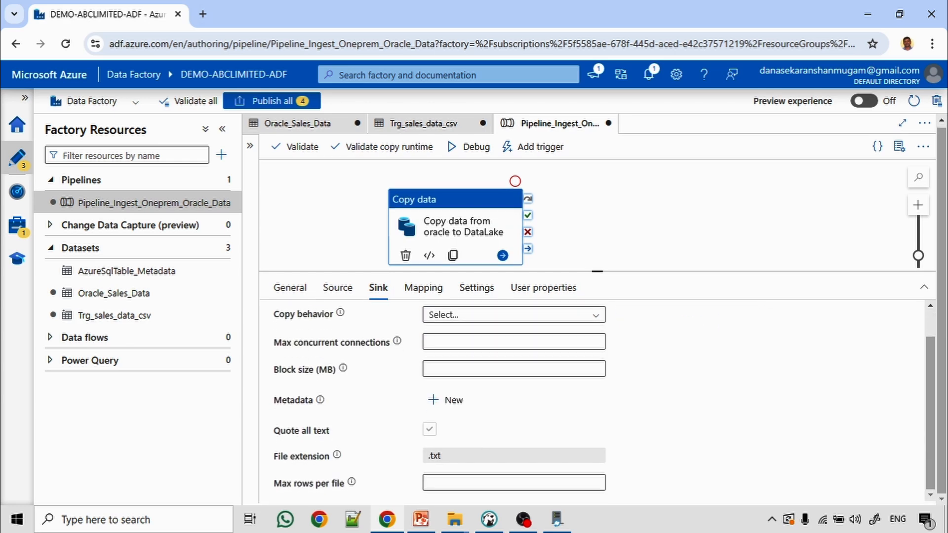
pyautogui.doubleClick(435, 455)
pyautogui.scroll(1, 514, 403)
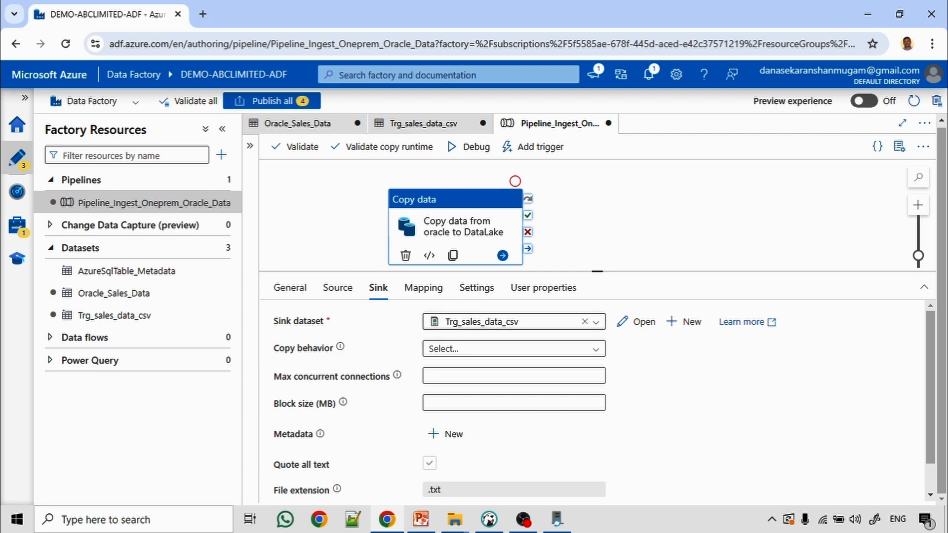
# Import the schemas into the copy activity's mapping and review the source-to-destination column pairs.
pyautogui.click(423, 288)
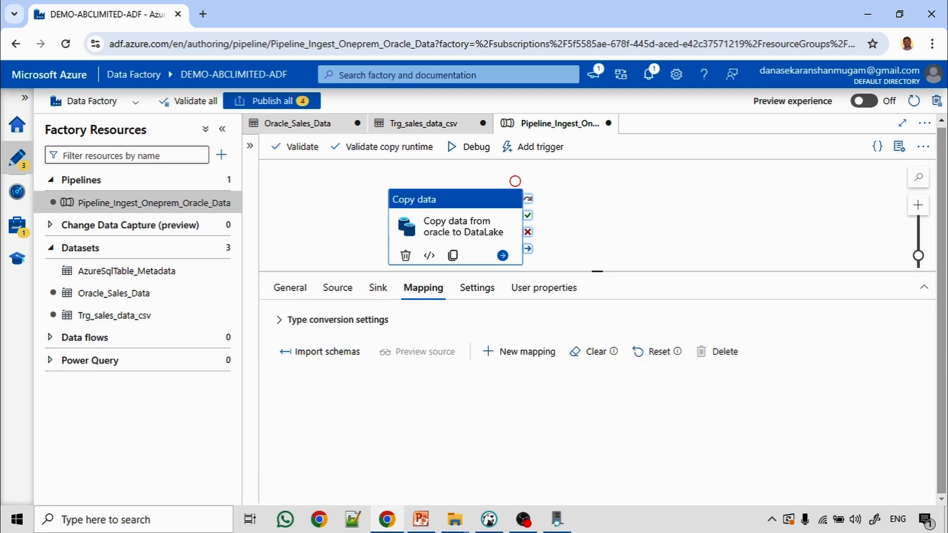
pyautogui.click(321, 352)
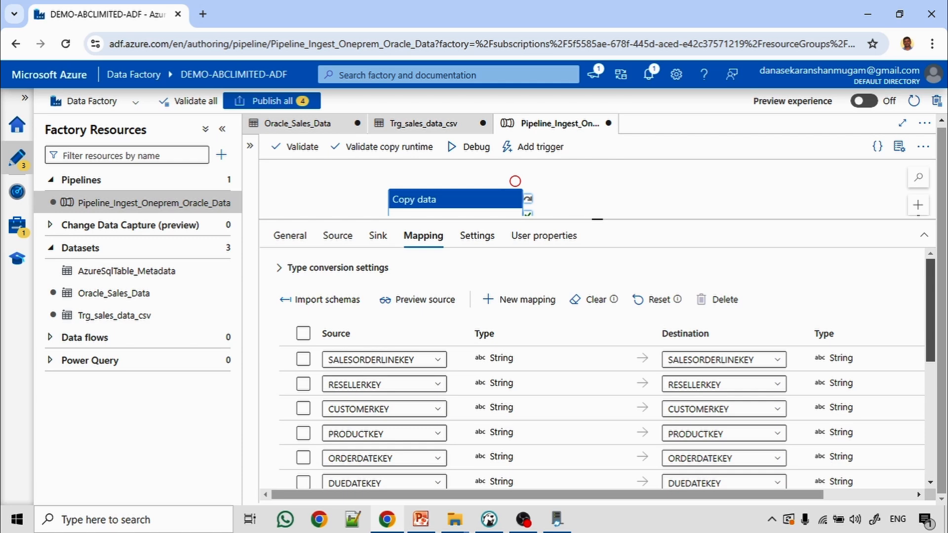
pyautogui.scroll(-5, 602, 368)
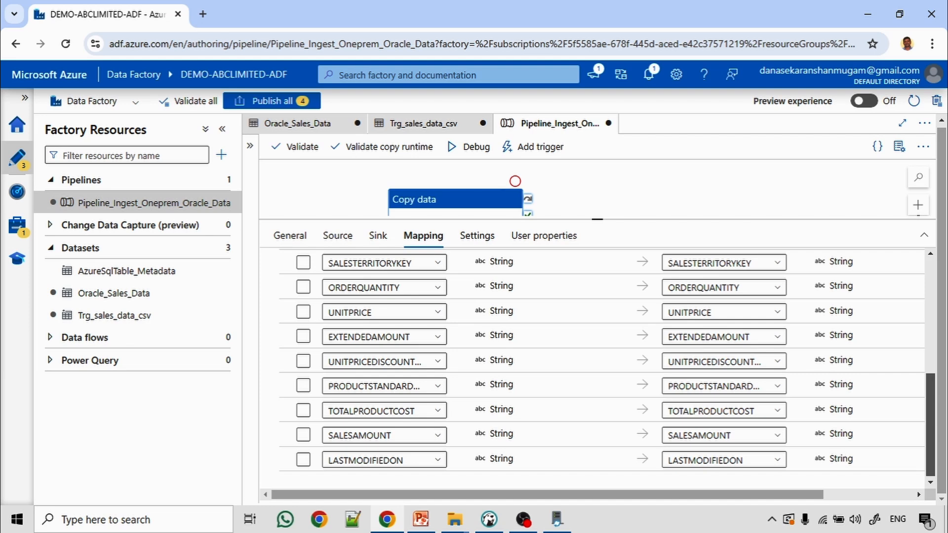
pyautogui.scroll(5, 601, 368)
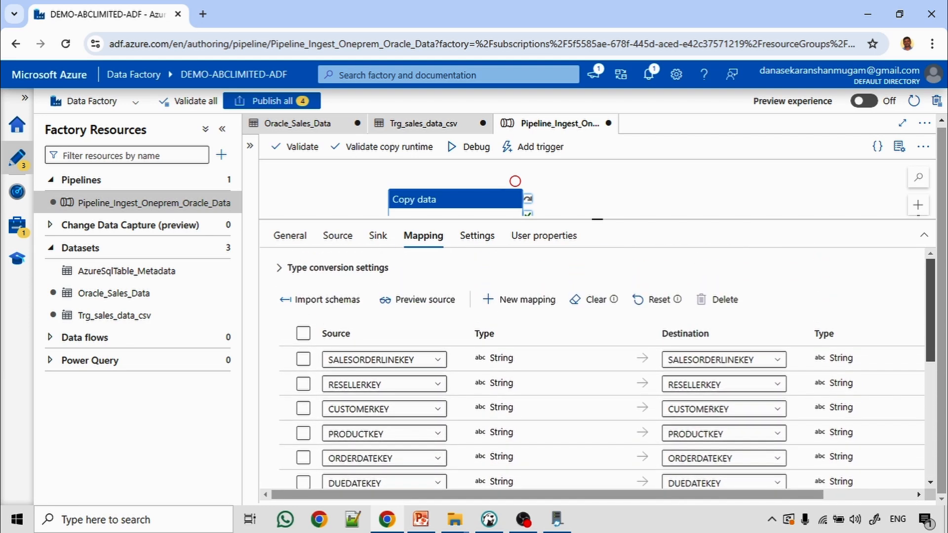
# Validate the pipeline, dismiss the validation output and start a debug run.
pyautogui.click(515, 181)
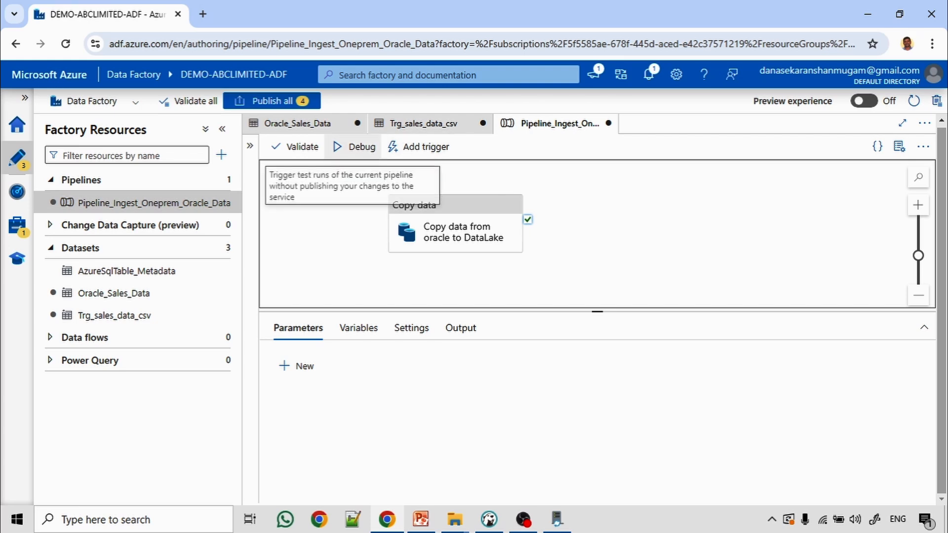
pyautogui.click(296, 146)
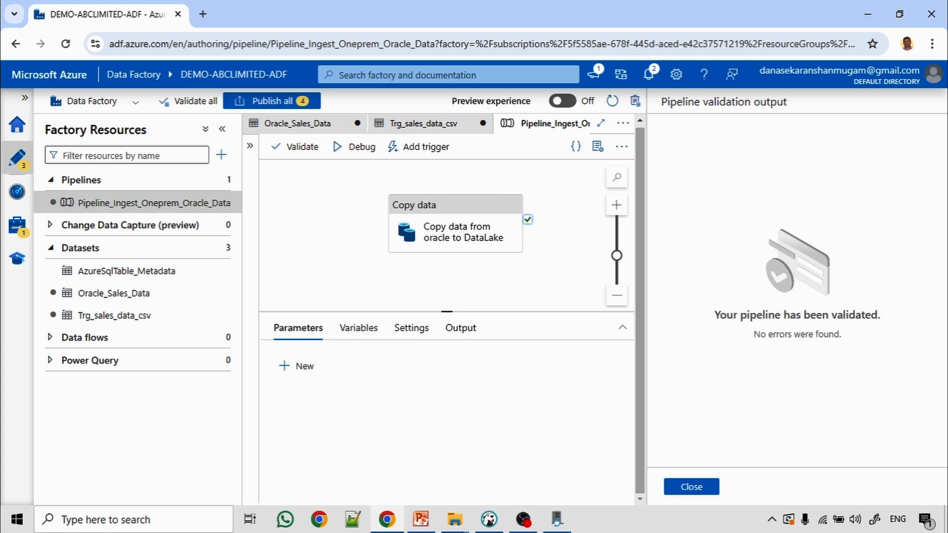
pyautogui.moveTo(764, 334); pyautogui.dragTo(842, 334)
pyautogui.click(692, 487)
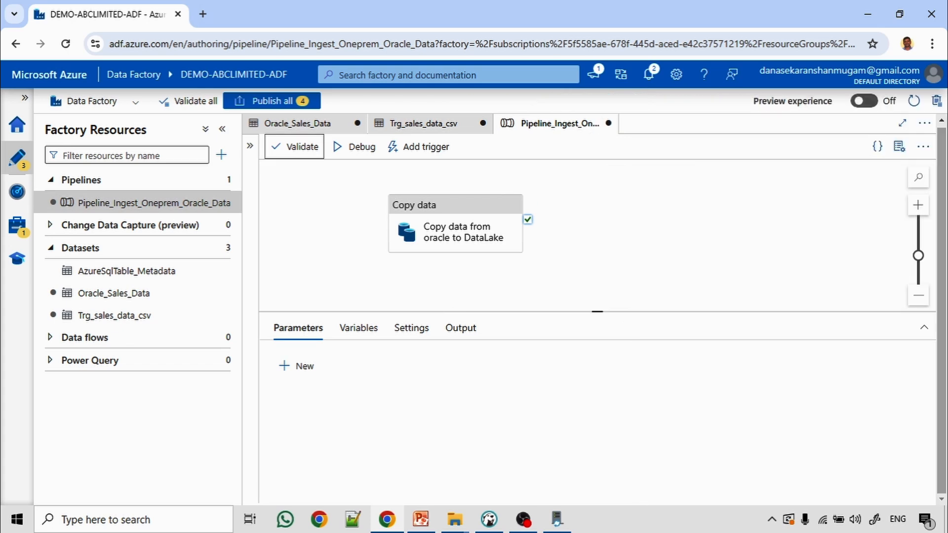
pyautogui.click(355, 147)
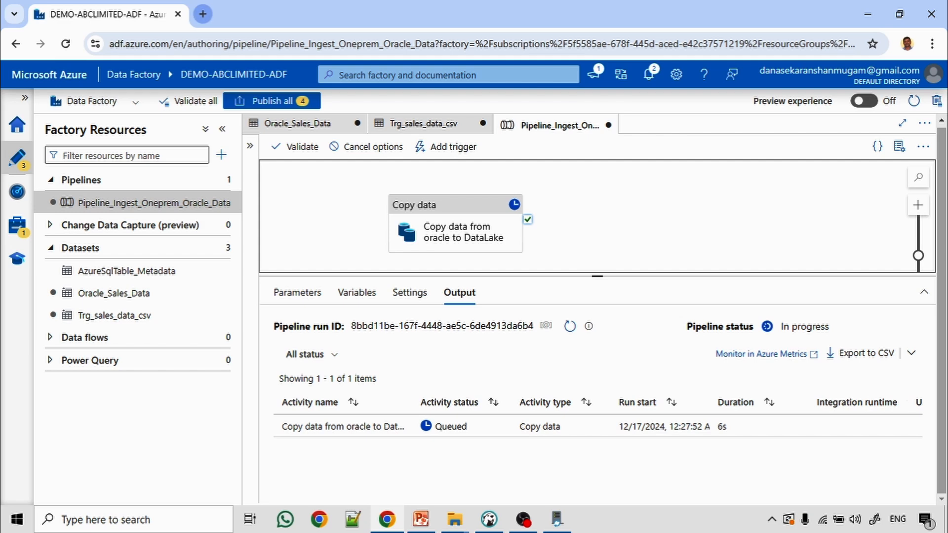
# Switch to the Azure portal in a new browser tab and open the datalake container of the demoabclimiteduae storage account.
pyautogui.hotkey('ctrl', 't')
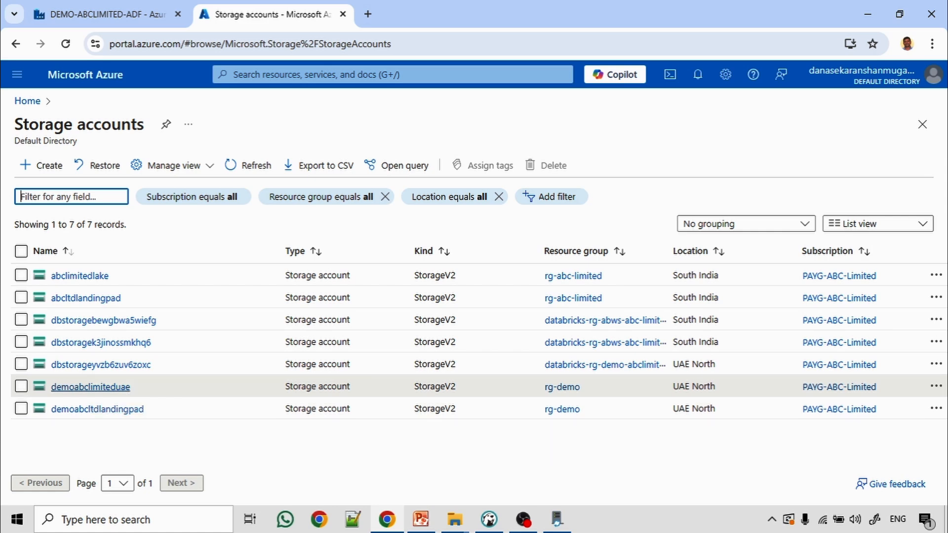
pyautogui.click(91, 386)
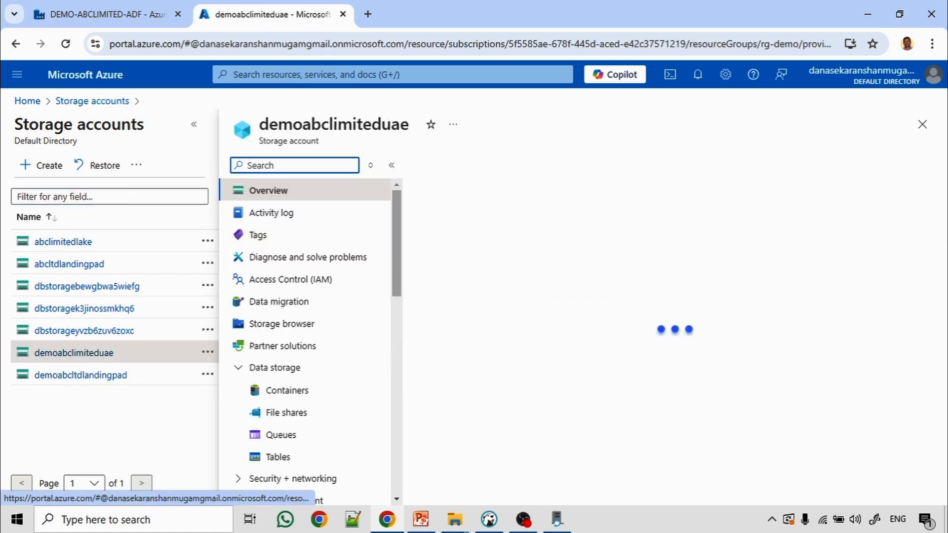
pyautogui.click(288, 413)
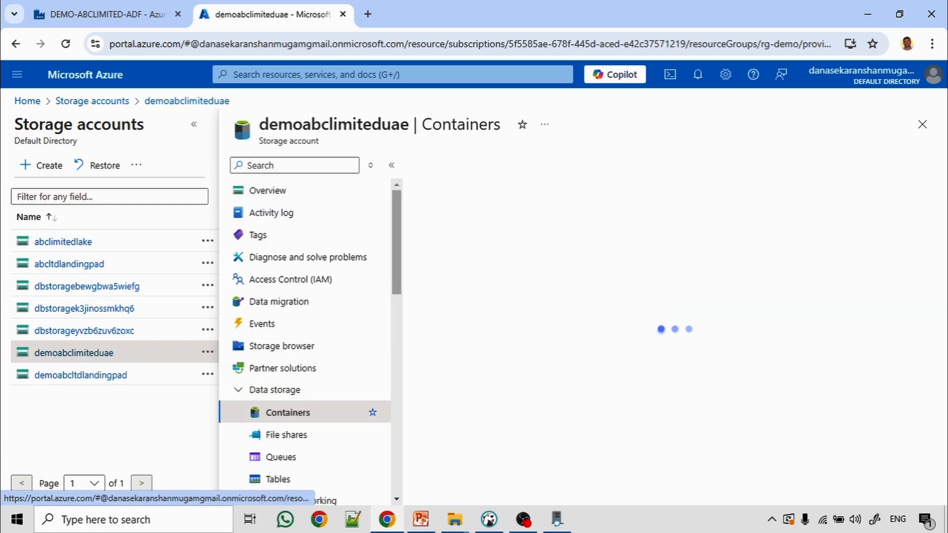
pyautogui.click(458, 278)
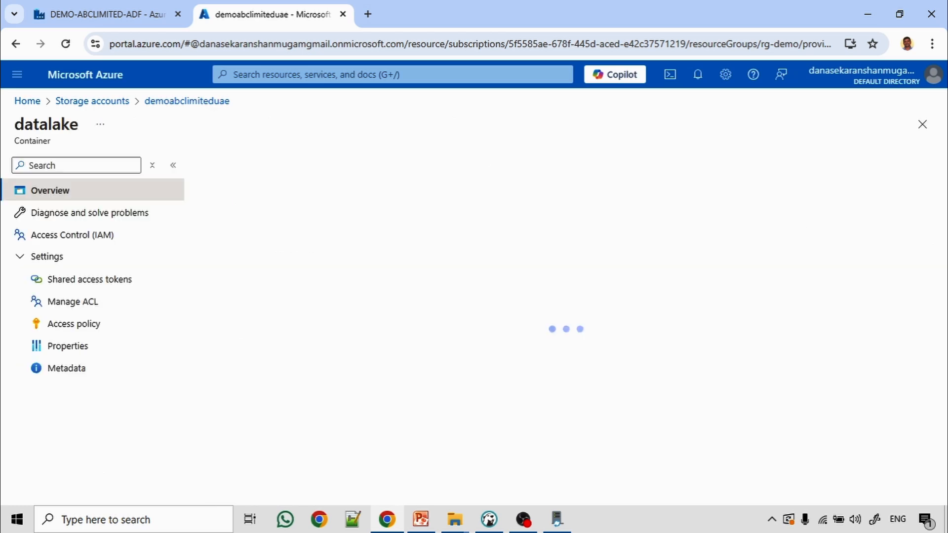
# Check the pipeline's debug run status in Data Factory and the contents of the container's oltp_sales_data folder in the Azure portal.
pyautogui.click(268, 379)
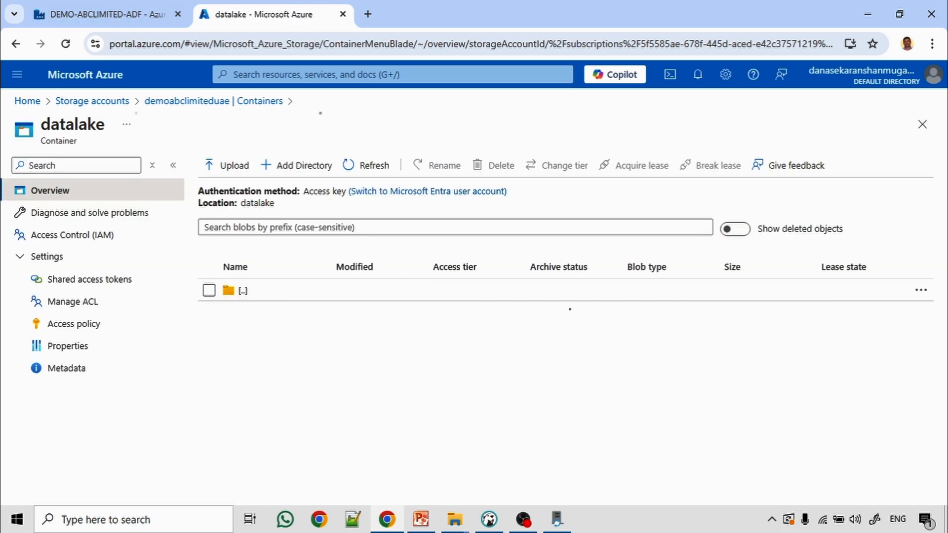
pyautogui.click(108, 15)
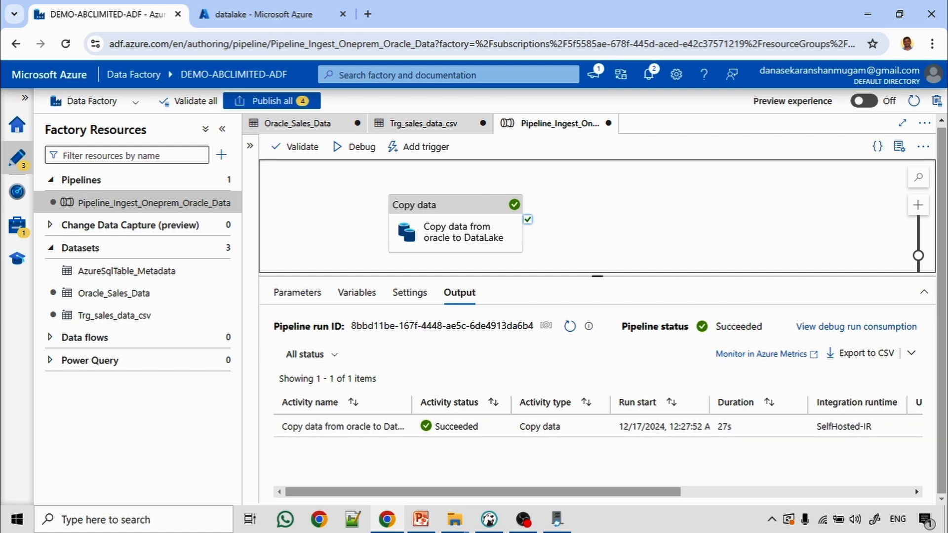
pyautogui.moveTo(405, 427)
pyautogui.click(264, 14)
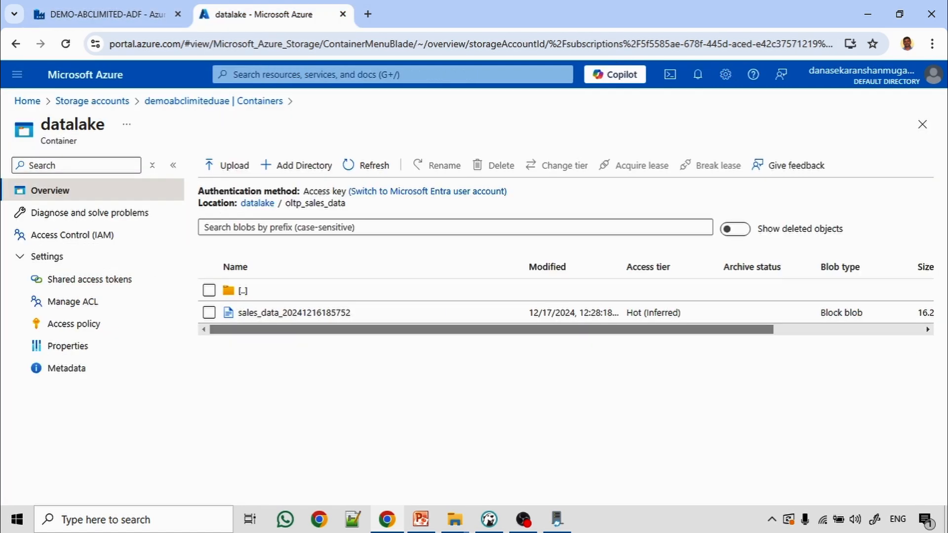
pyautogui.click(294, 313)
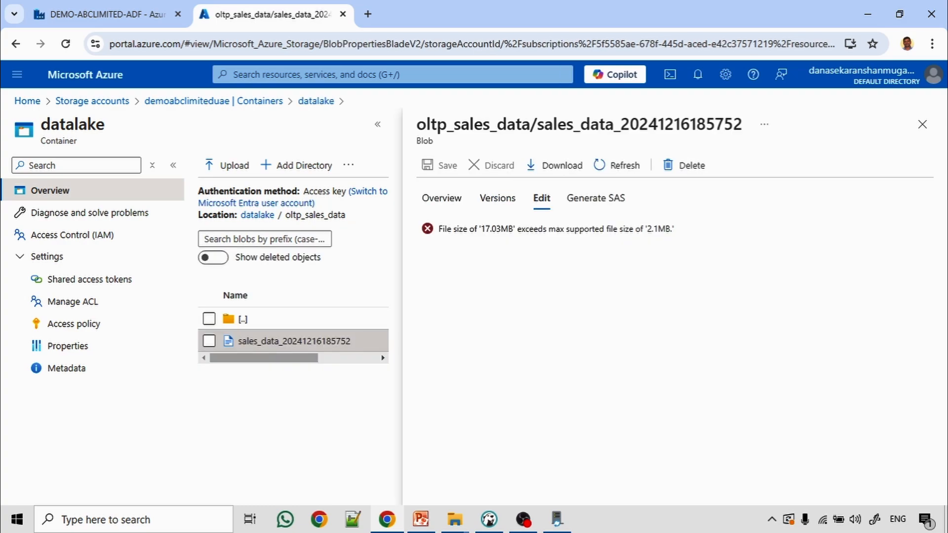
pyautogui.click(554, 165)
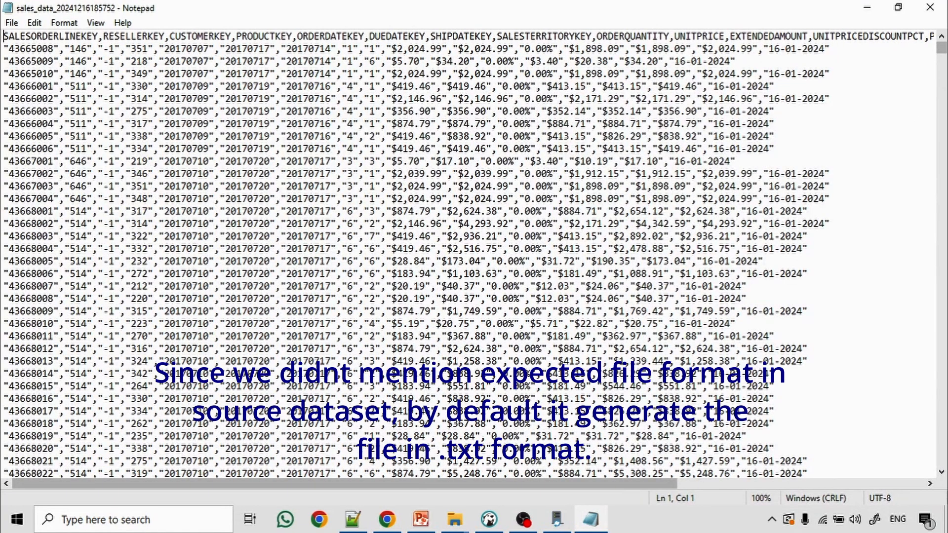
pyautogui.moveTo(131, 49); pyautogui.dragTo(209, 48)
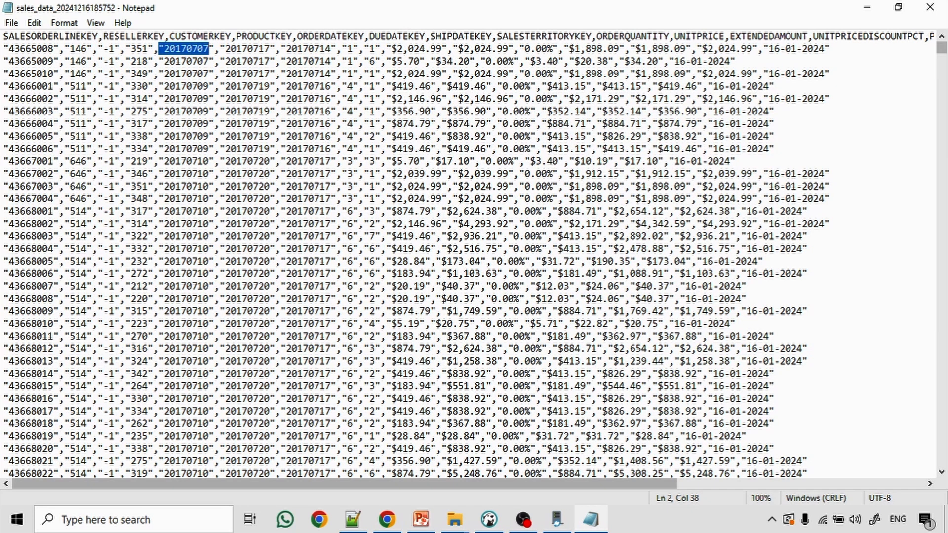
pyautogui.click(931, 7)
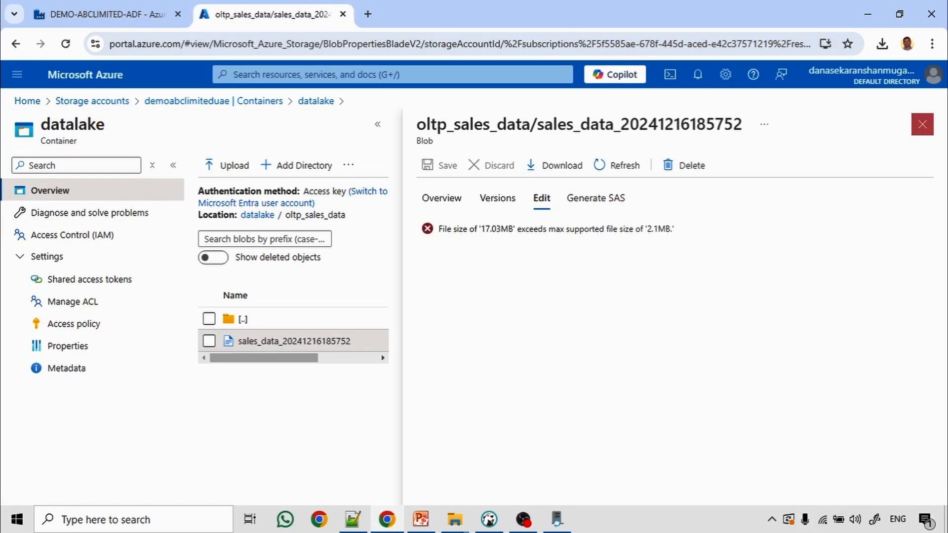
pyautogui.click(922, 125)
# Switch to Data Factory and append '.csv' to the concat file name expression of the Trg_sales_data_csv dataset.
pyautogui.click(107, 14)
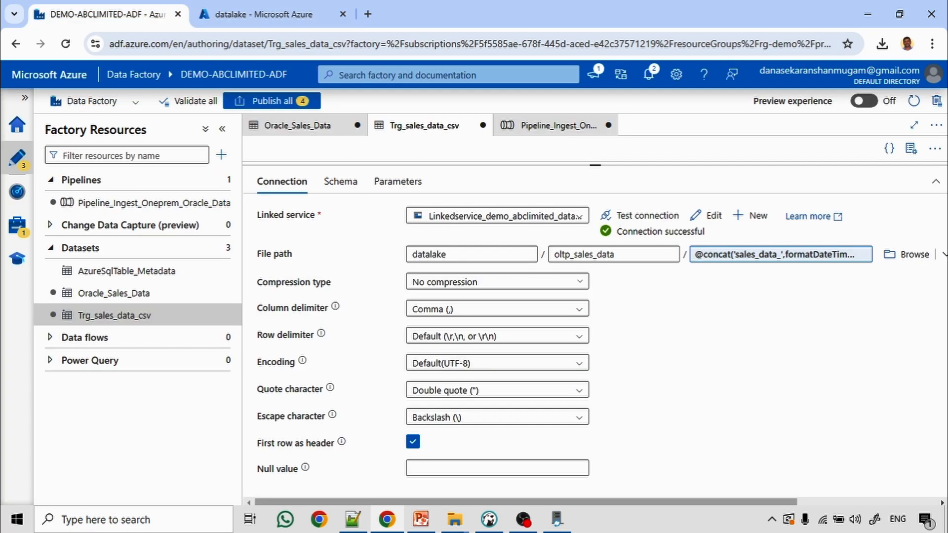
pyautogui.click(797, 255)
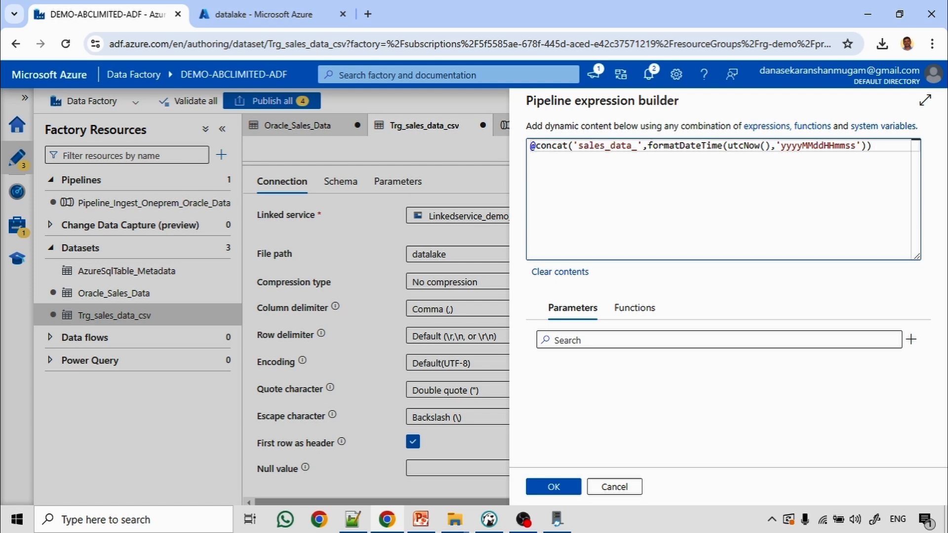
pyautogui.write(',')
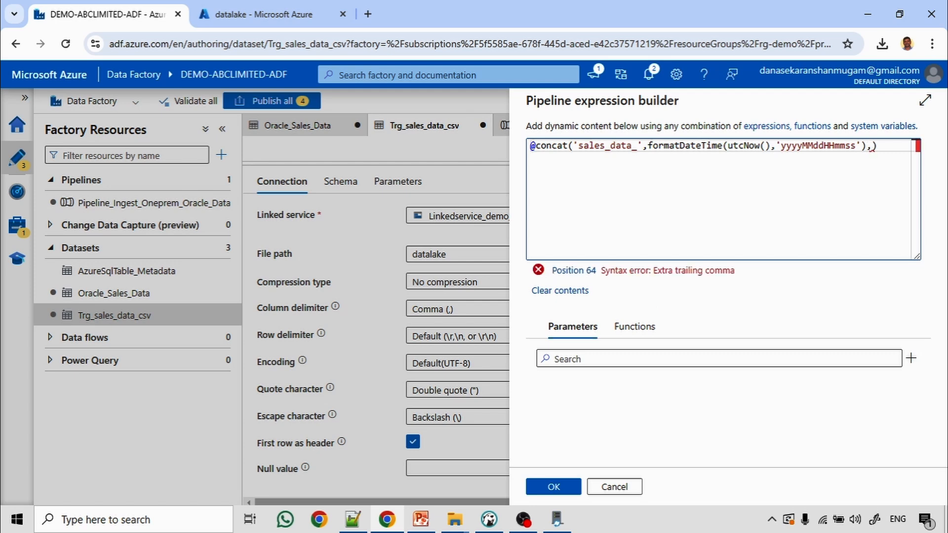
pyautogui.press('Return')
pyautogui.write("'.csv")
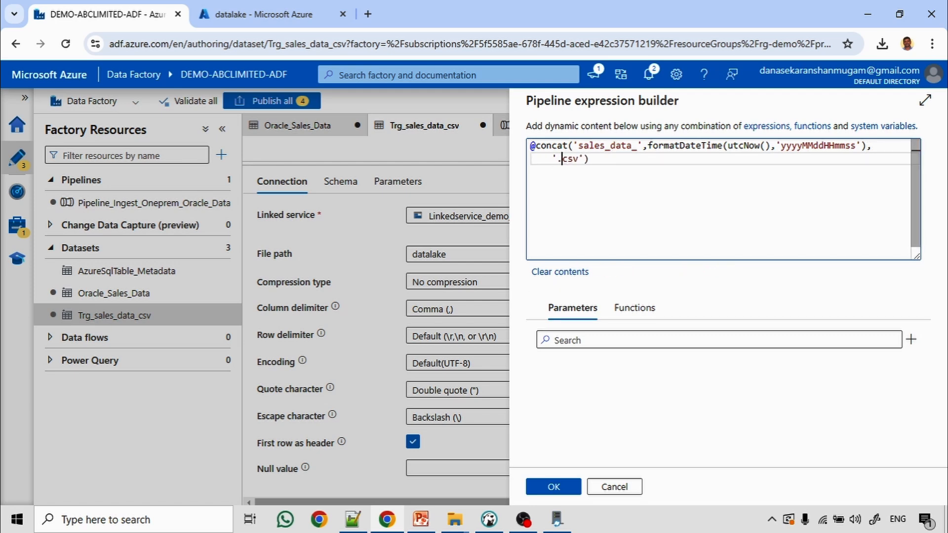
pyautogui.click(553, 487)
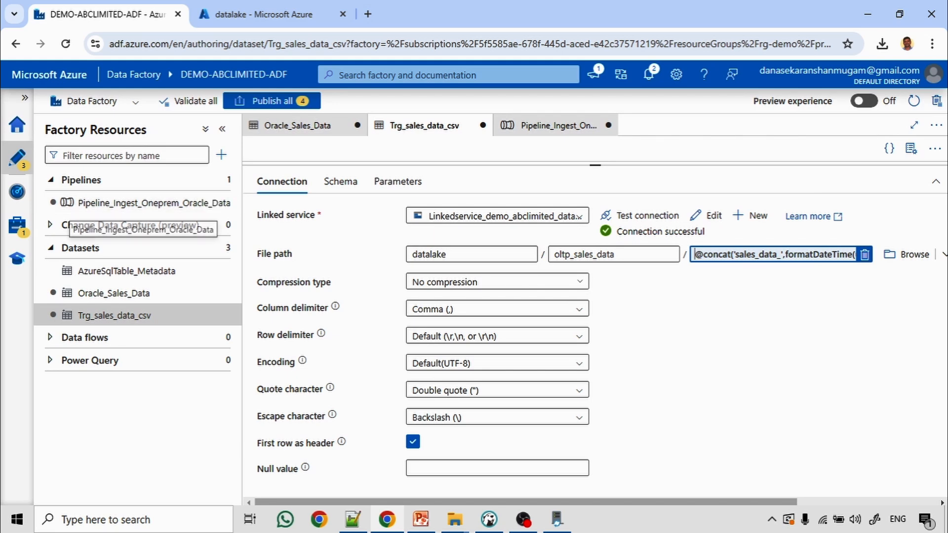
# Check the copy activity's sink settings in Pipeline_Ingest_Oneprem_Oracle_Data and start a debug run.
pyautogui.click(139, 203)
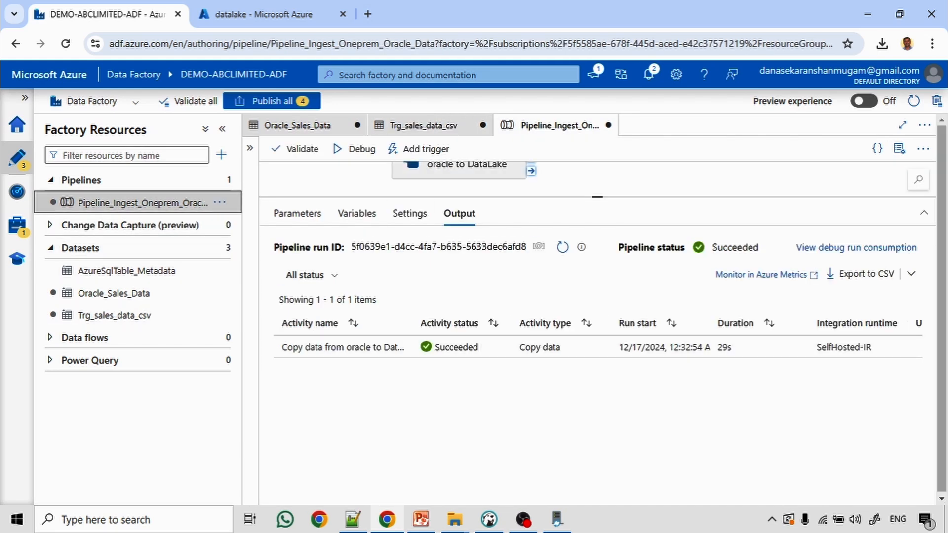
pyautogui.click(459, 169)
pyautogui.moveTo(597, 197); pyautogui.dragTo(598, 306)
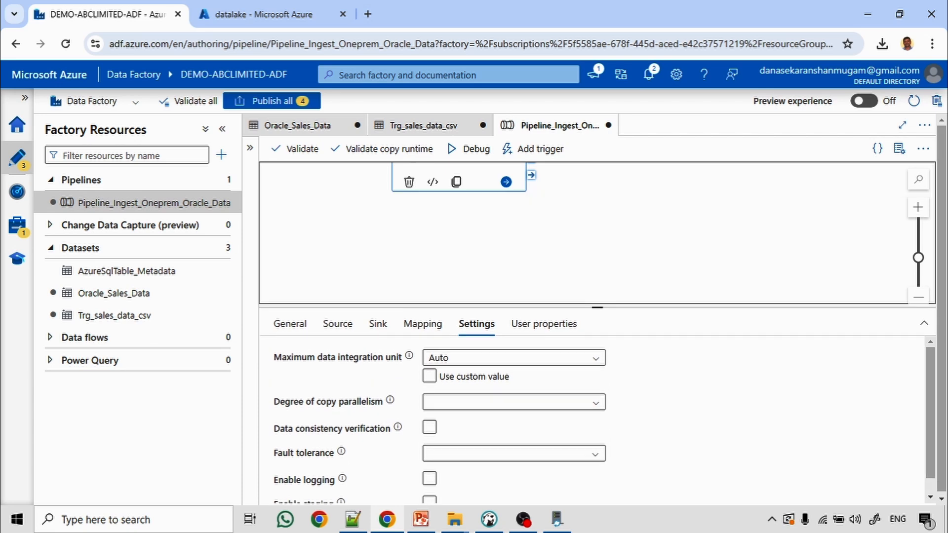
pyautogui.click(378, 324)
pyautogui.click(469, 149)
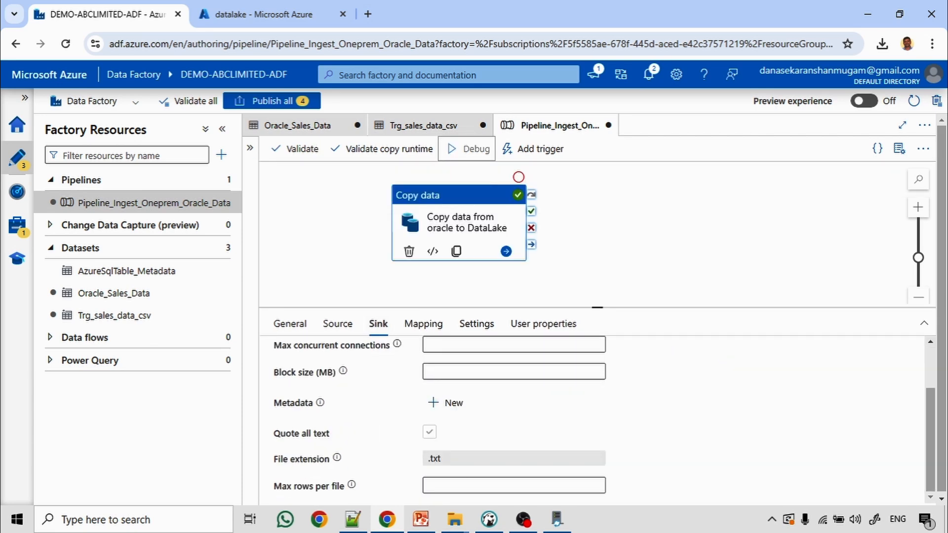
# Switch to the Azure portal, refresh the oltp_sales_data folder and open the sales_data_20241216190425.csv blob for editing.
pyautogui.click(267, 13)
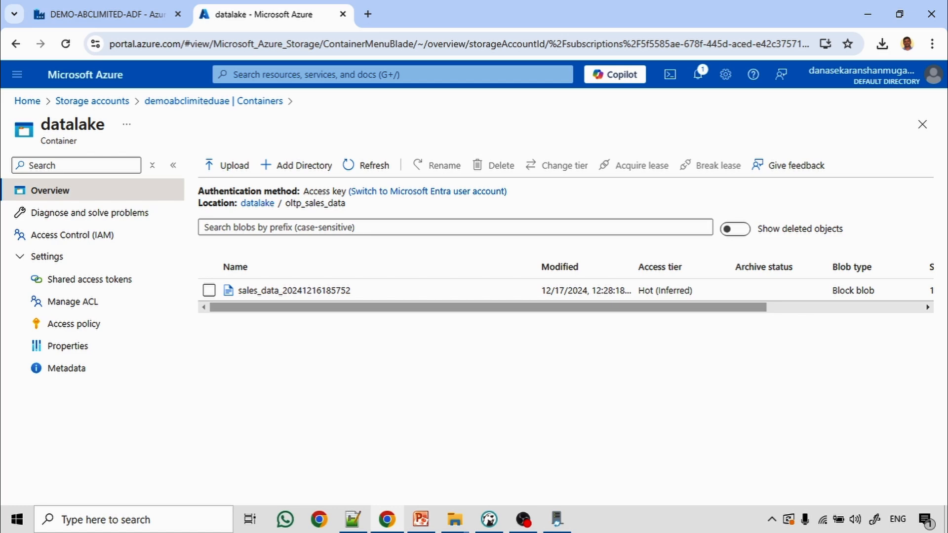
pyautogui.click(366, 165)
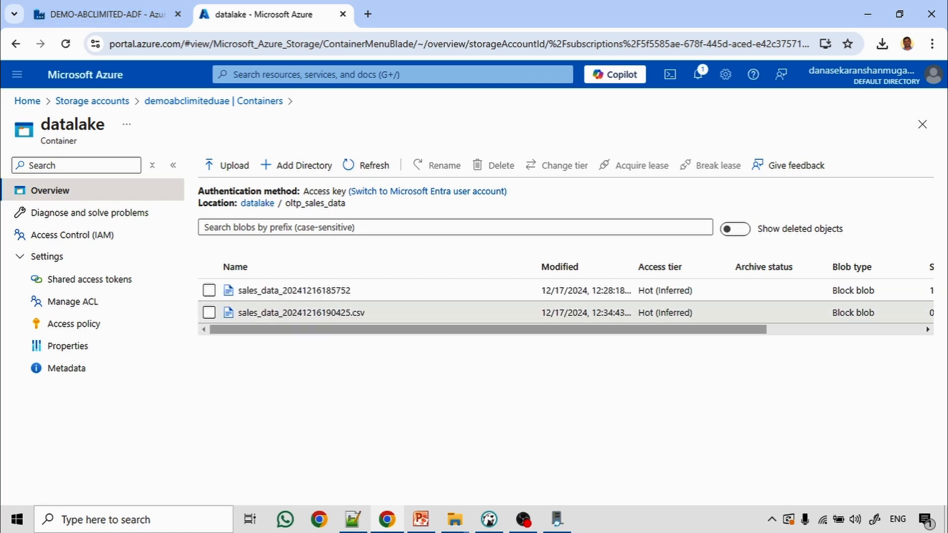
pyautogui.click(302, 313)
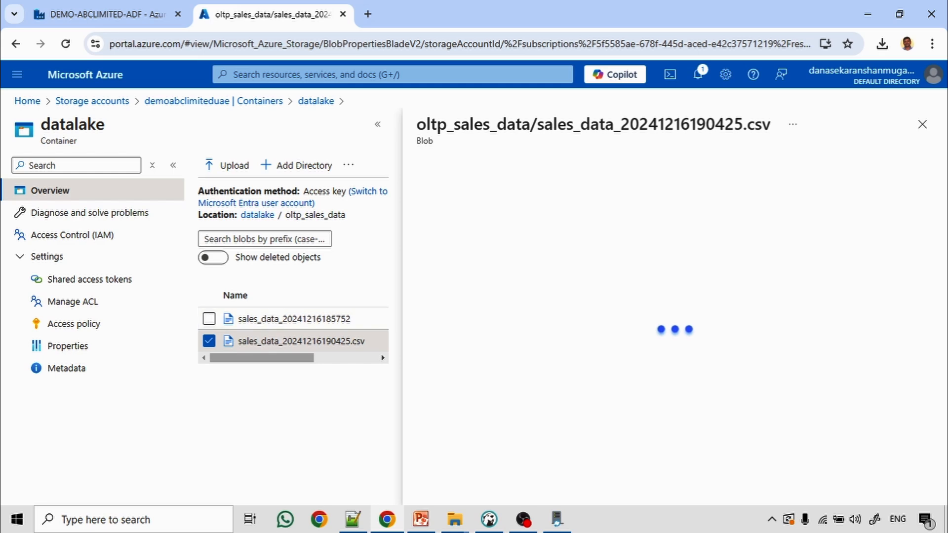
pyautogui.click(542, 198)
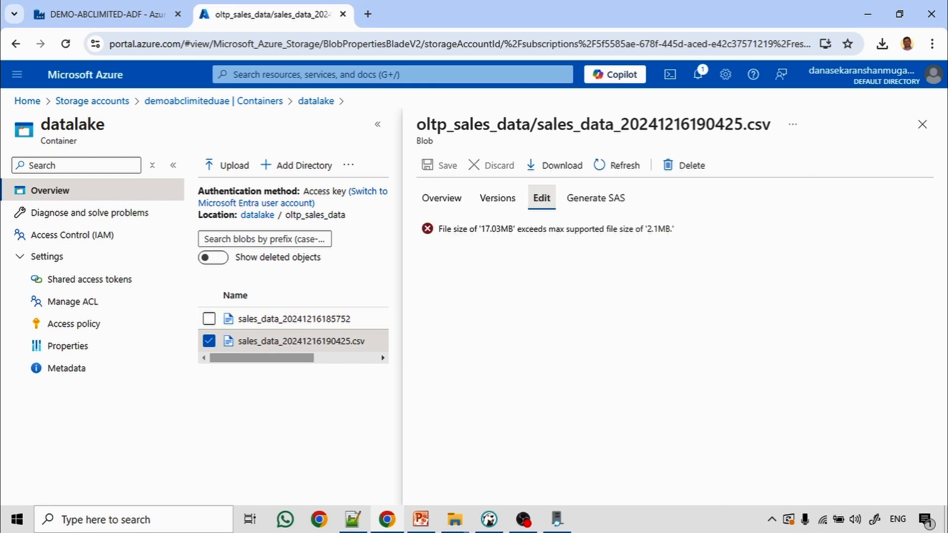
# Download sales_data_20241216190425.csv, view its contents in Excel and close the workbook.
pyautogui.click(554, 165)
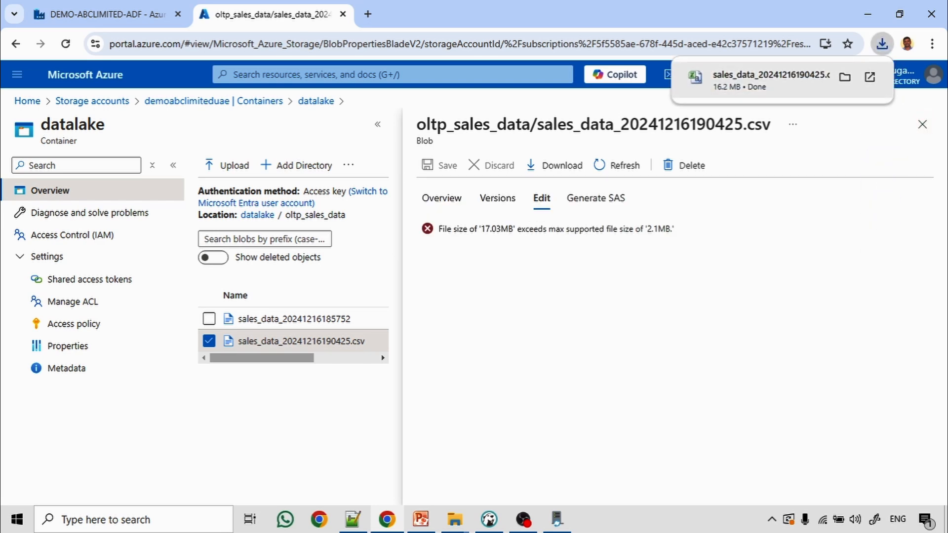
pyautogui.click(760, 80)
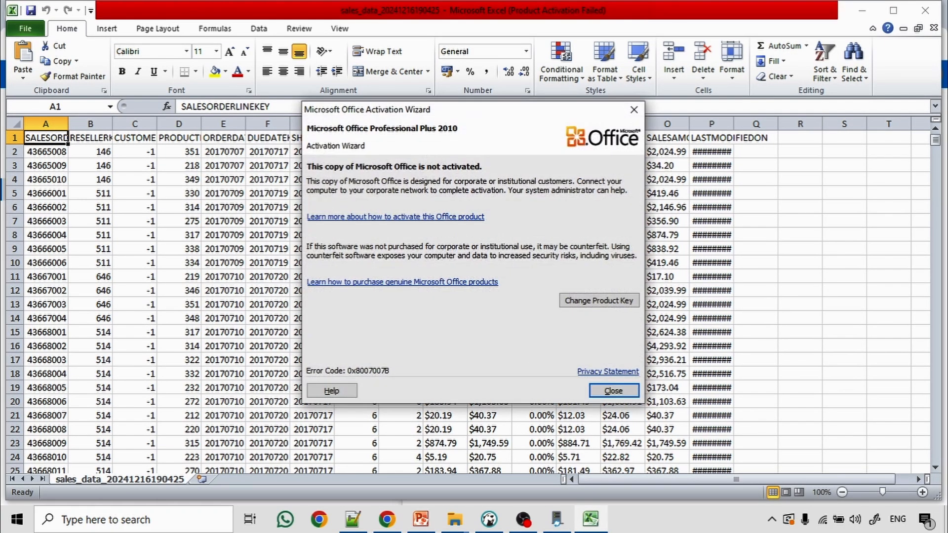
pyautogui.click(635, 109)
pyautogui.click(926, 10)
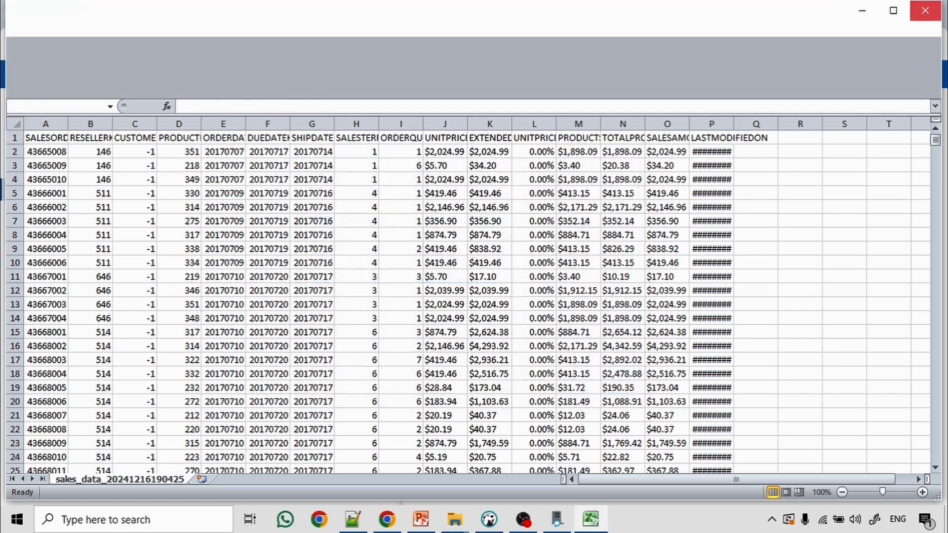
# Delete the sales_data_20241216190425.csv blob from the oltp_sales_data folder and close its details.
pyautogui.click(687, 165)
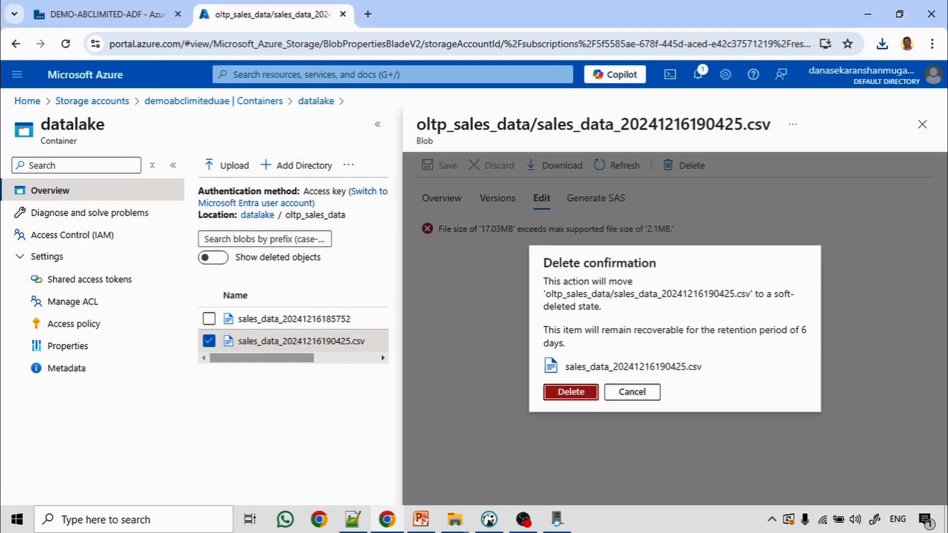
pyautogui.click(571, 392)
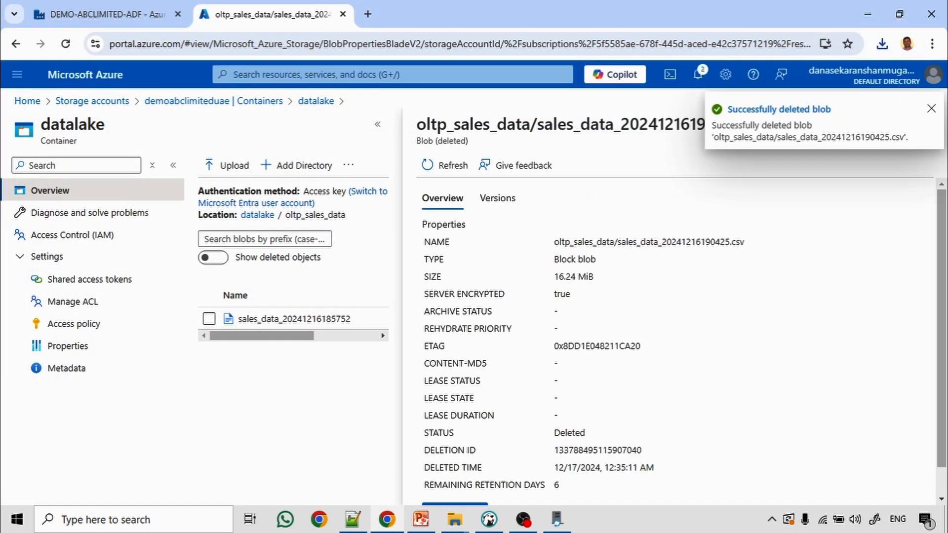
pyautogui.click(922, 124)
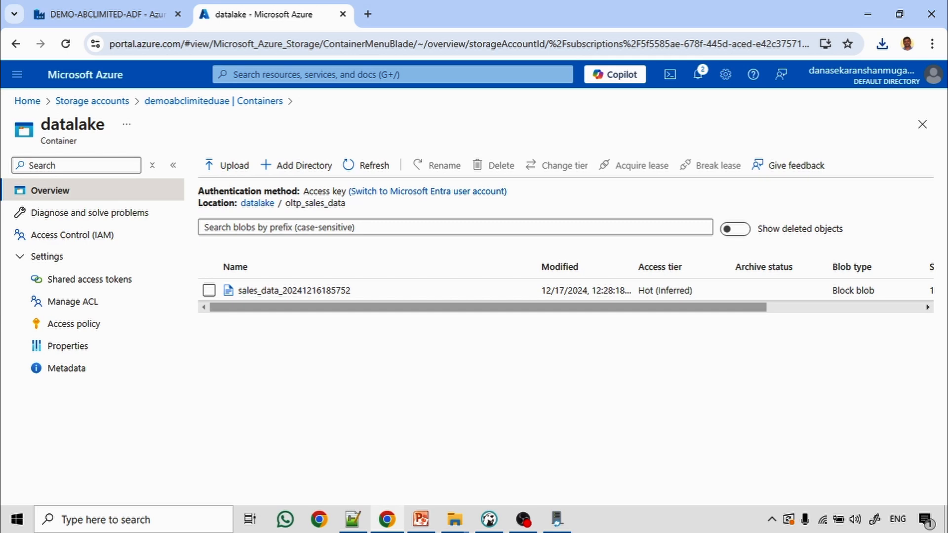
# Switch to Data Factory and remove the '.csv' argument from the Trg_sales_data_csv file name expression.
pyautogui.click(106, 14)
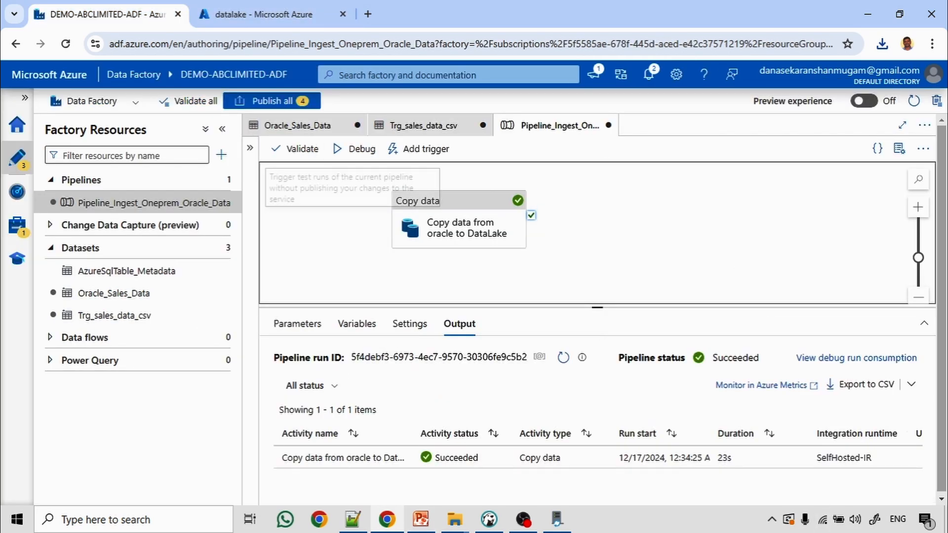
pyautogui.click(119, 316)
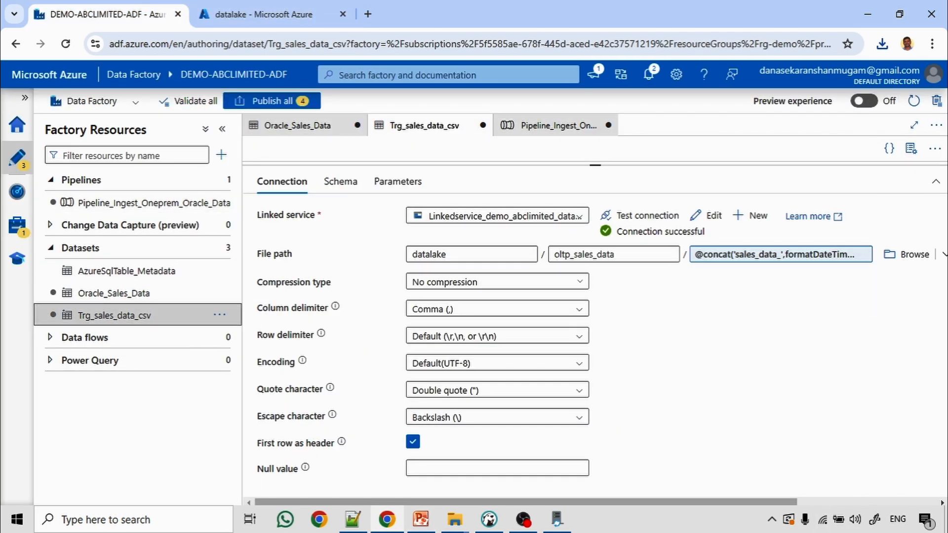
pyautogui.click(775, 254)
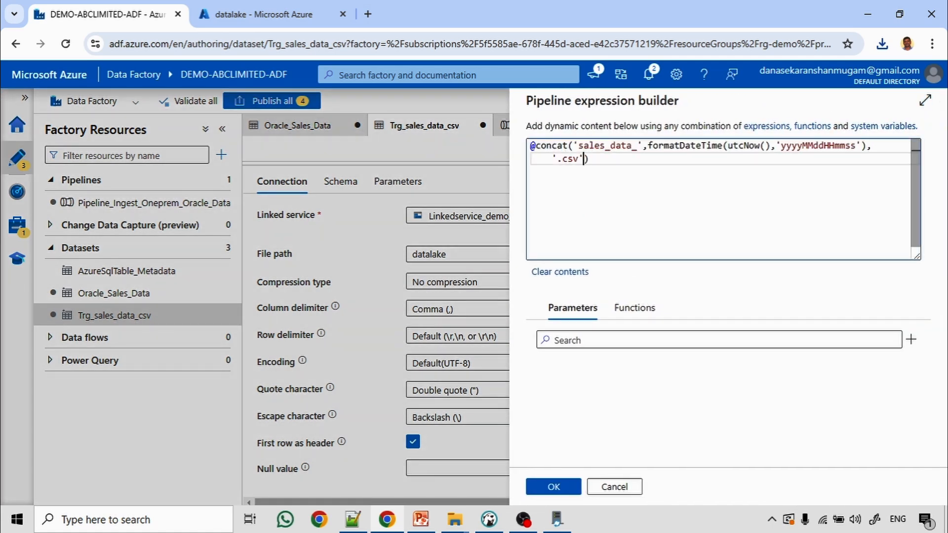
pyautogui.press('BackSpace')
pyautogui.press('BackSpace')
pyautogui.press('BackSpace')
pyautogui.press('BackSpace')
pyautogui.press('BackSpace')
pyautogui.press('BackSpace')
pyautogui.press('BackSpace')
pyautogui.press('BackSpace')
pyautogui.press('BackSpace')
pyautogui.press('BackSpace')
pyautogui.press('BackSpace')
pyautogui.press('BackSpace')
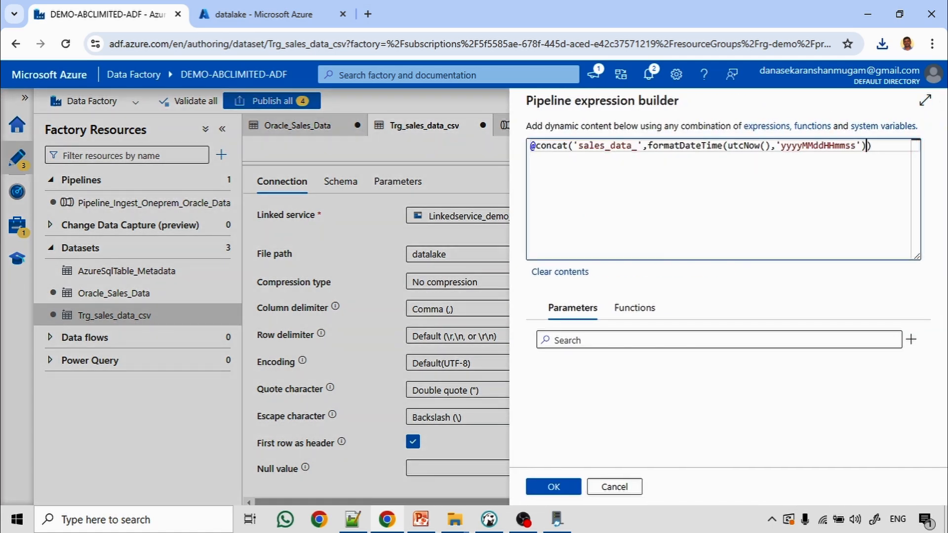
pyautogui.click(553, 486)
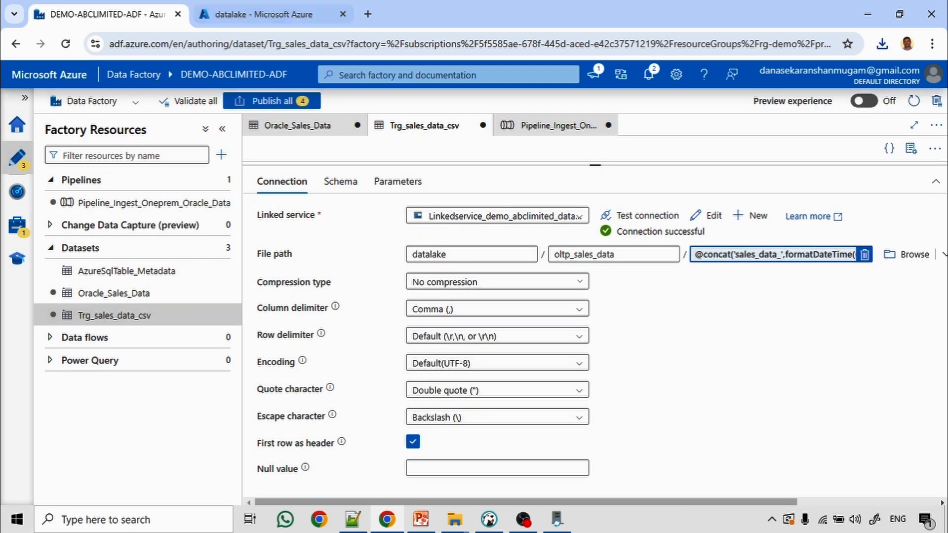
# Append '.csv' as the last concat argument in the Trg_sales_data_csv dataset's file name expression, after the formatDateTime call, and apply it.
pyautogui.click(262, 14)
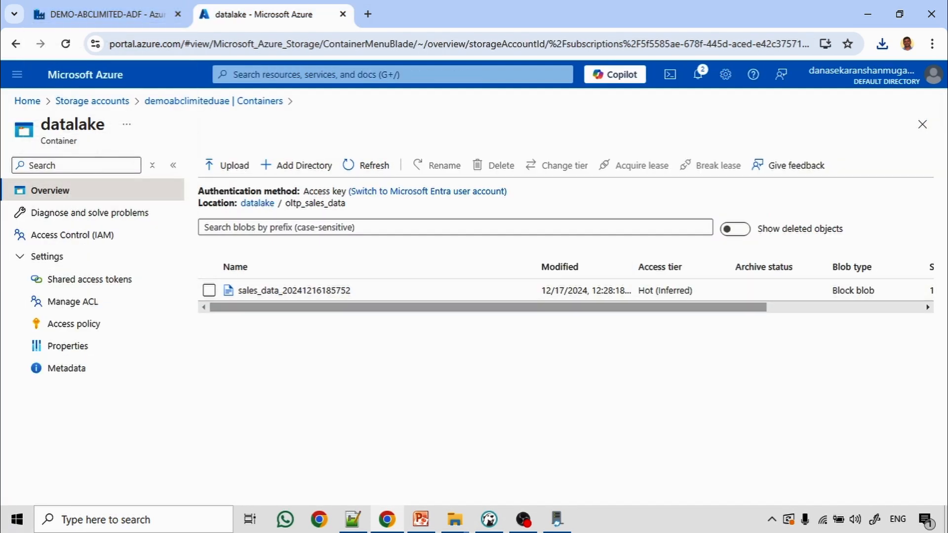
pyautogui.click(106, 14)
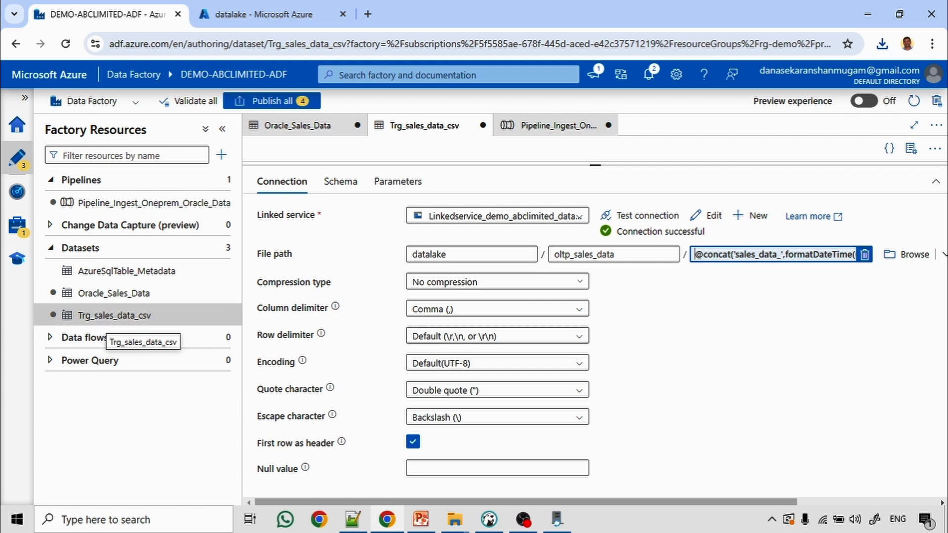
pyautogui.click(735, 254)
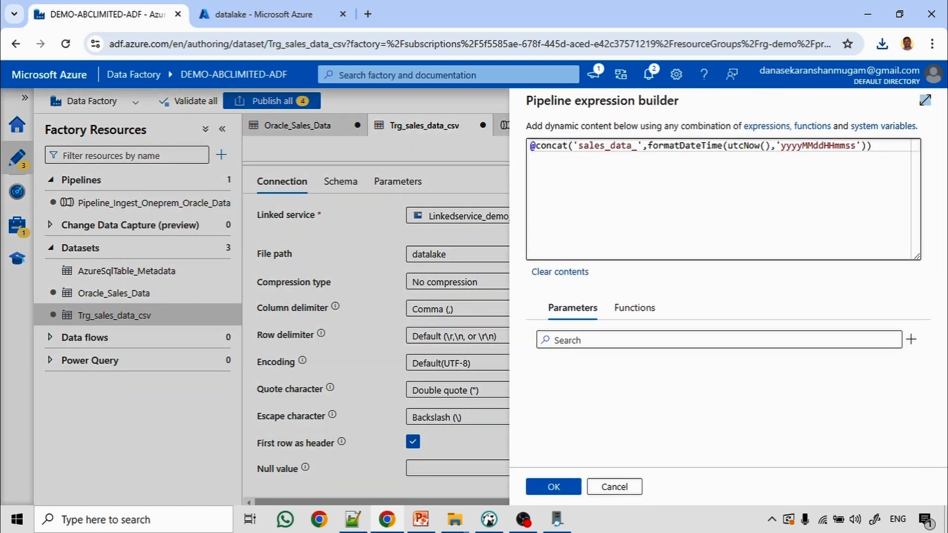
pyautogui.click(867, 146)
pyautogui.write(',')
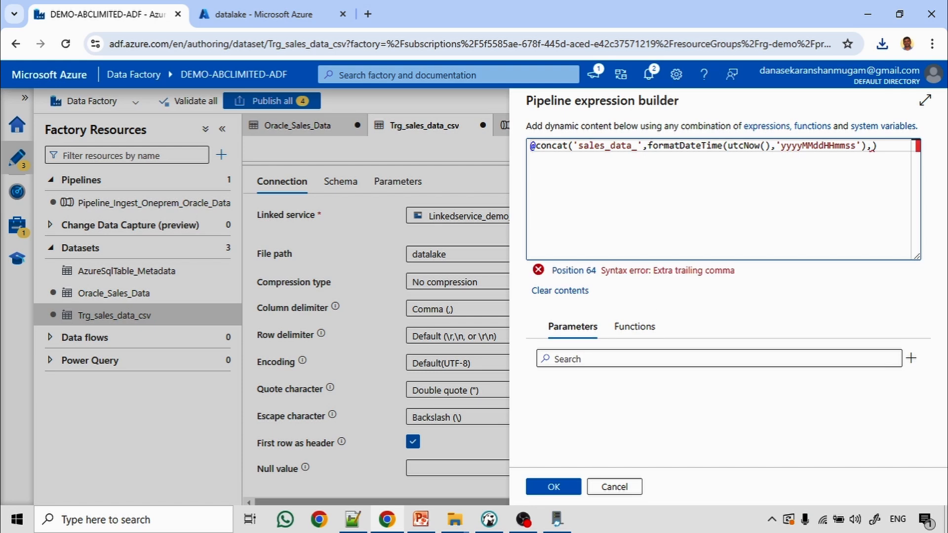
pyautogui.press('Return')
pyautogui.write("'")
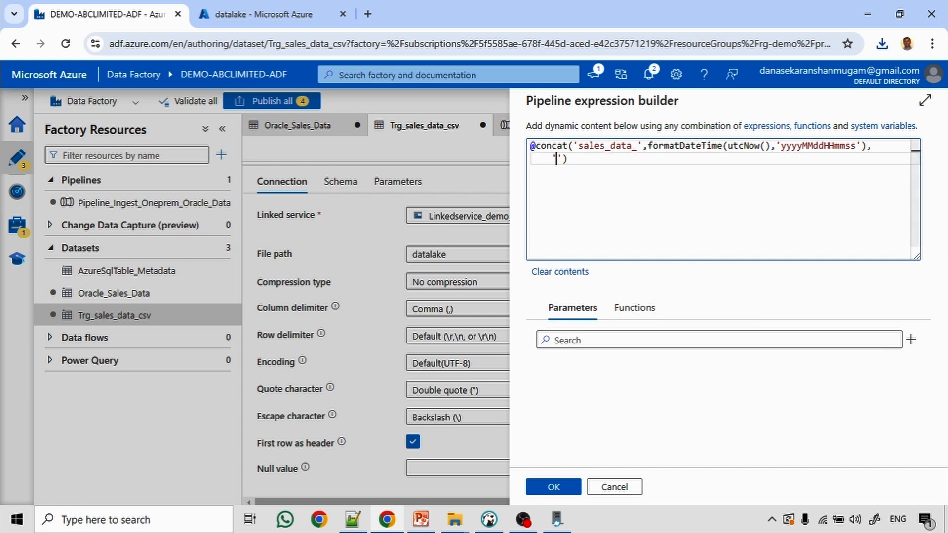
pyautogui.write('.c')
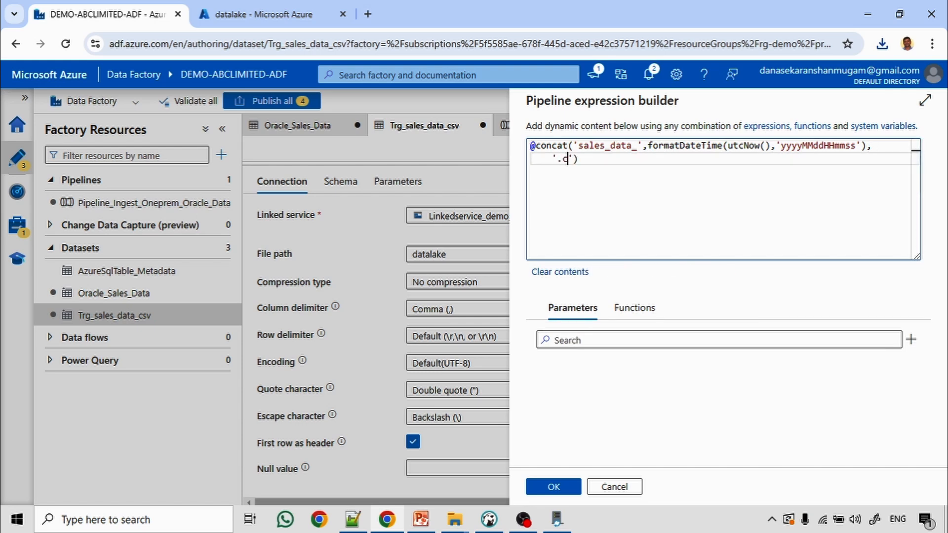
pyautogui.write('sv')
pyautogui.click(554, 486)
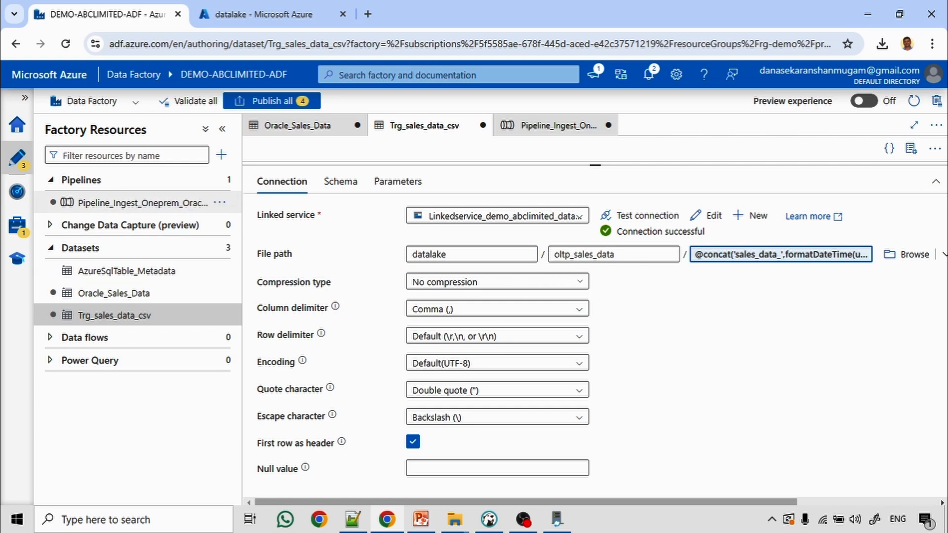
# Open Pipeline_Ingest_Oneprem_Oracle_Data and examine the file extension in the sink settings of the Copy data activity.
pyautogui.click(143, 203)
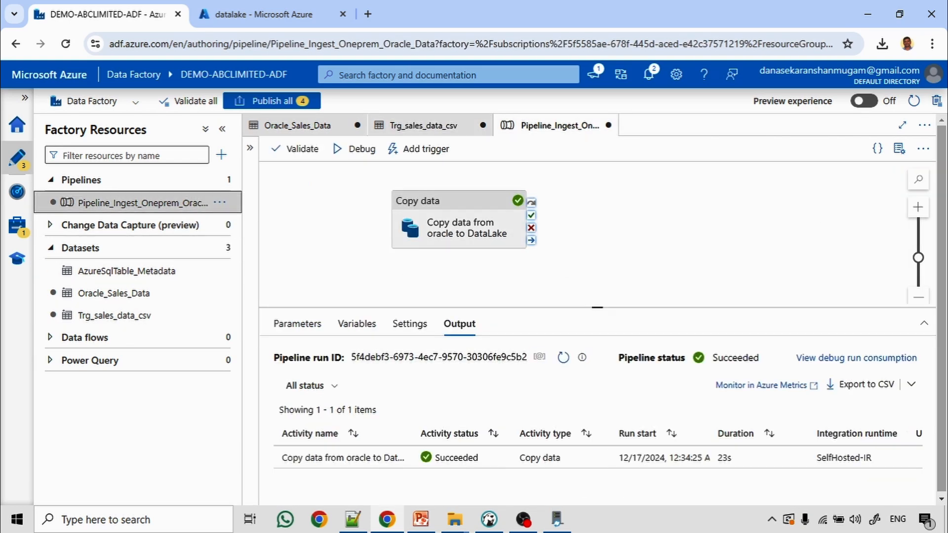
pyautogui.click(459, 229)
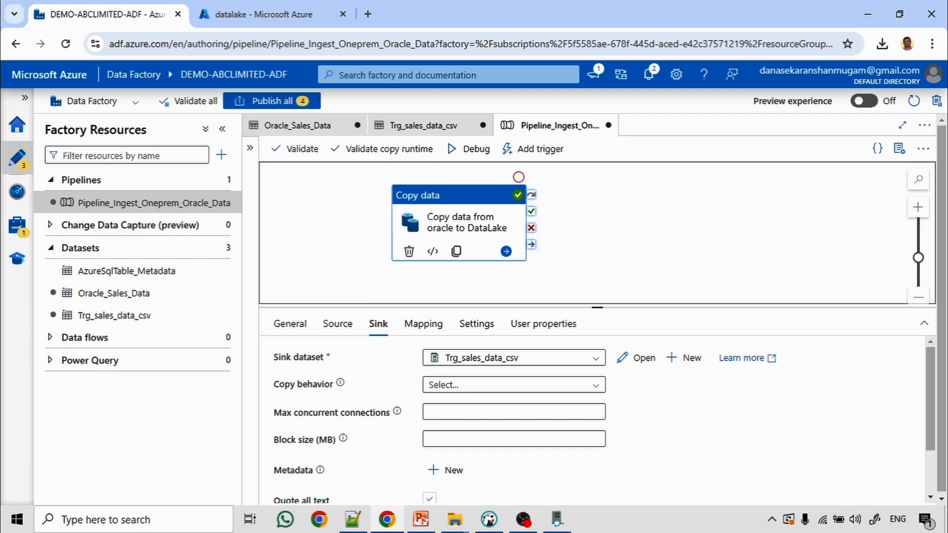
pyautogui.moveTo(597, 308); pyautogui.dragTo(598, 257)
pyautogui.scroll(-1, 592, 391)
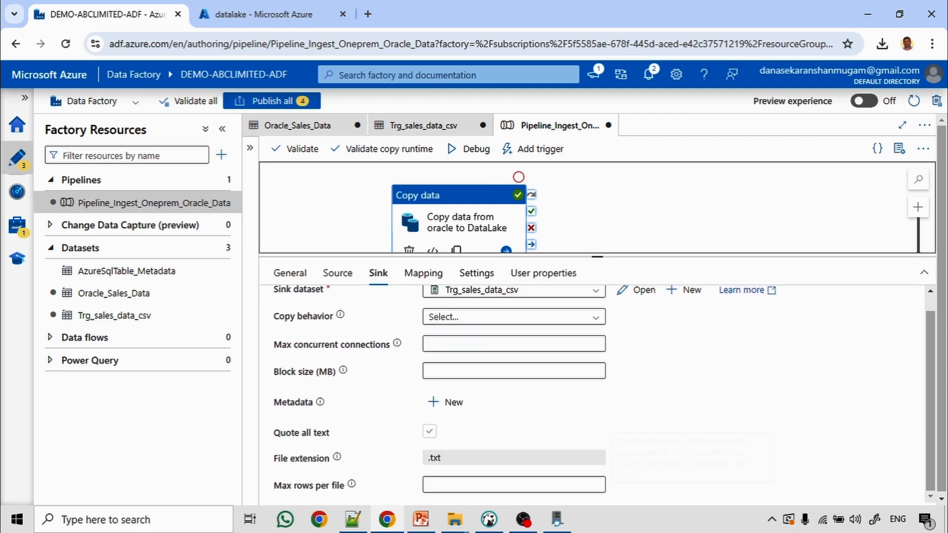
pyautogui.moveTo(443, 458); pyautogui.dragTo(421, 459)
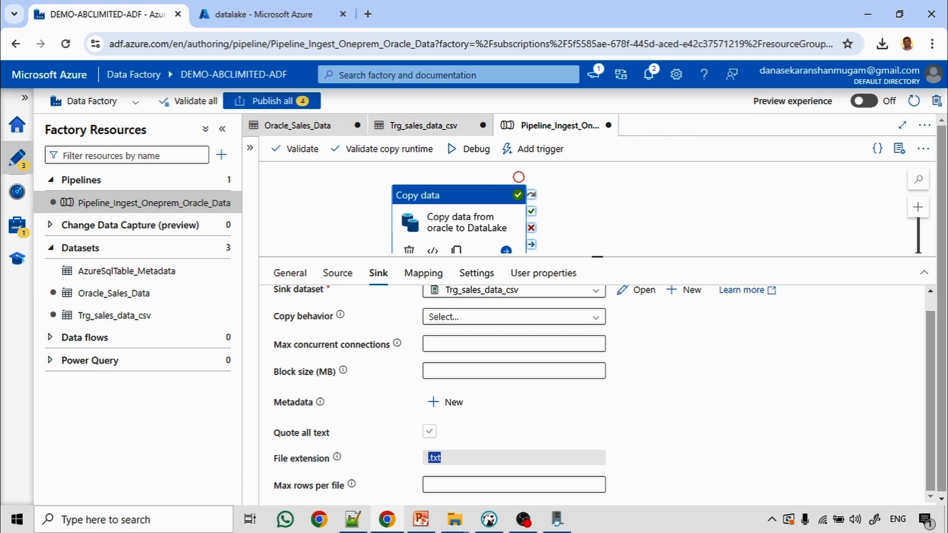
pyautogui.click(474, 458)
pyautogui.moveTo(598, 257); pyautogui.dragTo(598, 284)
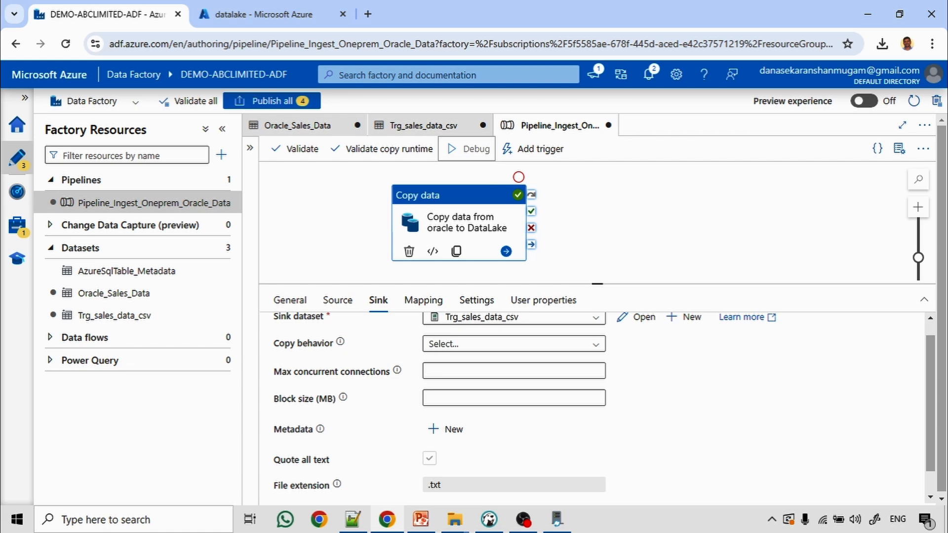
# Run the pipeline in debug mode, check the refreshed oltp_sales_data folder in the Azure portal for the output, and return to Data Factory.
pyautogui.click(469, 148)
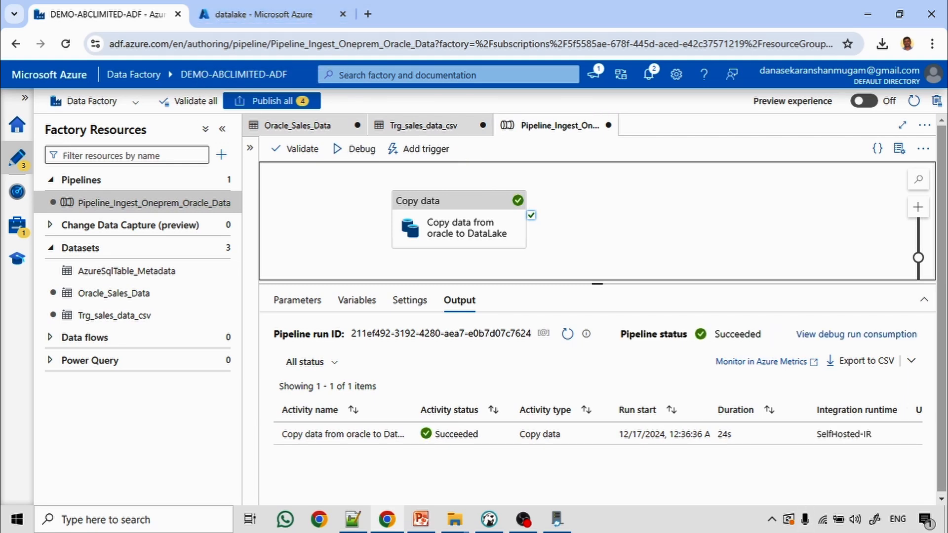
pyautogui.click(263, 14)
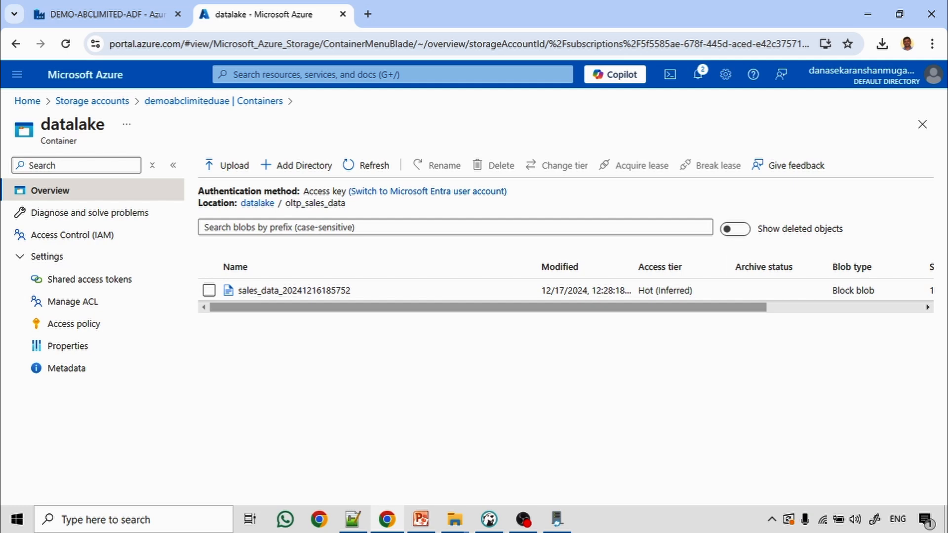
pyautogui.click(366, 165)
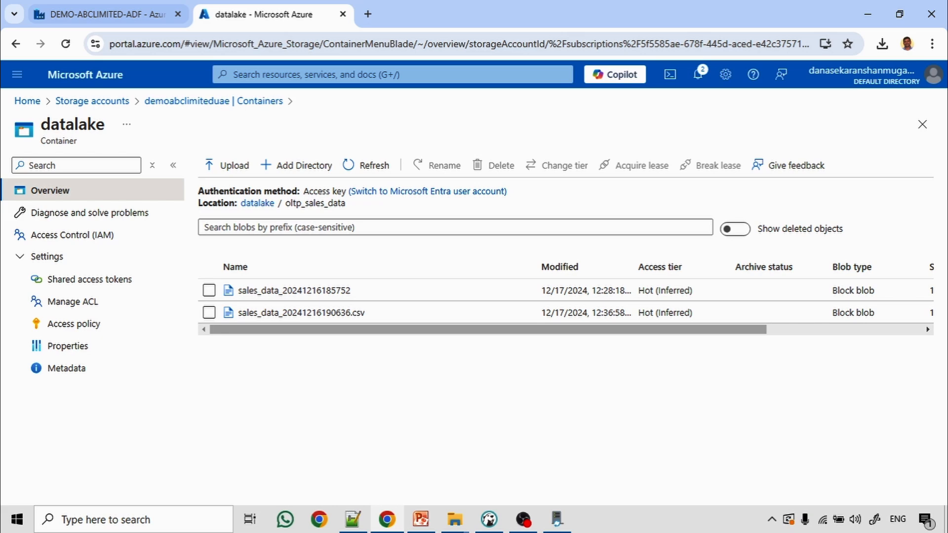
pyautogui.click(107, 14)
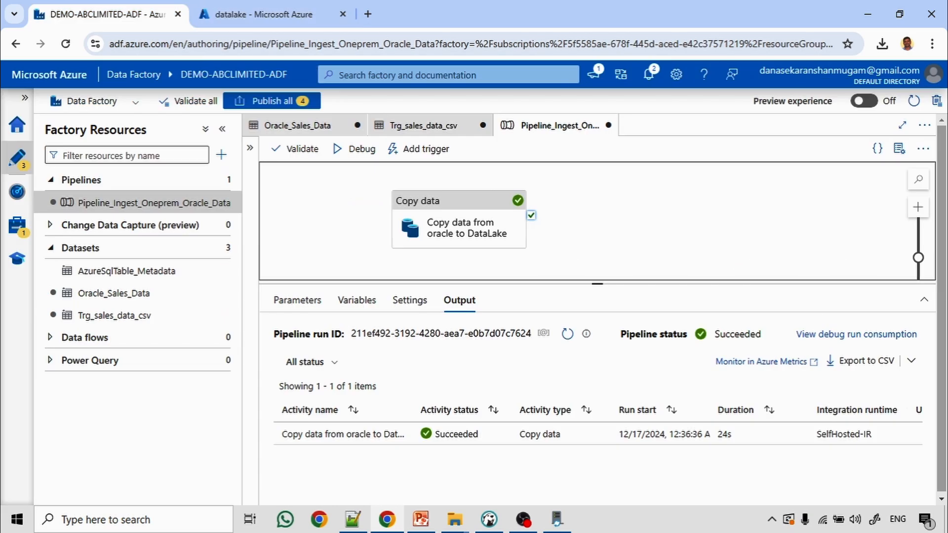